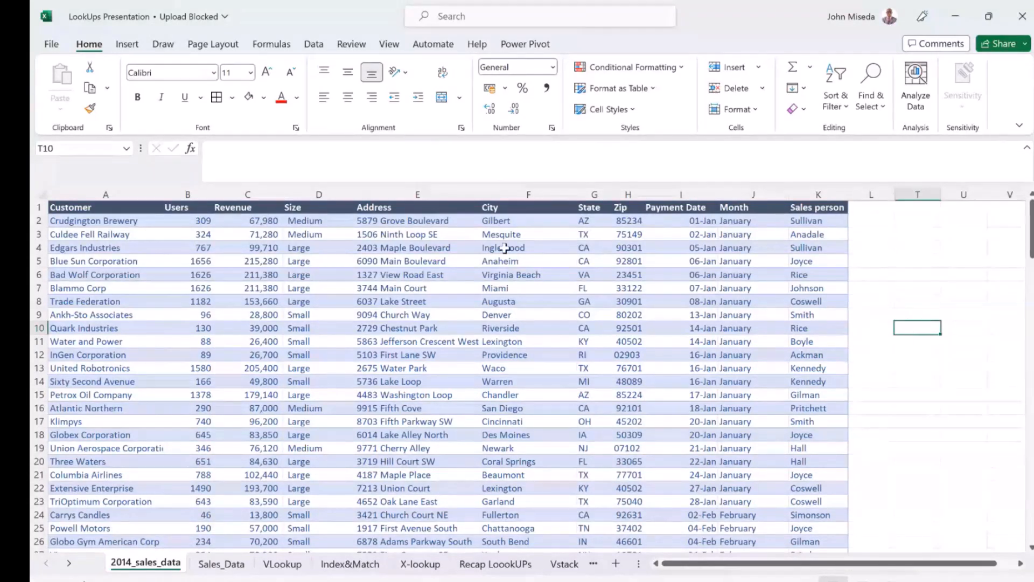
Step: Look through the list of Lookup & Reference functions down to XMATCH
left_click(272, 44)
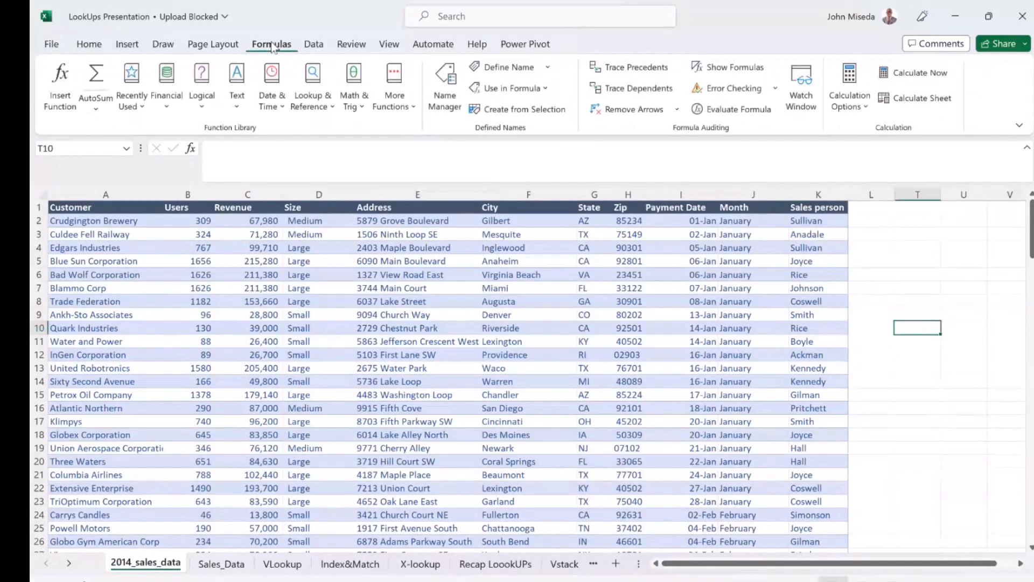
left_click(335, 107)
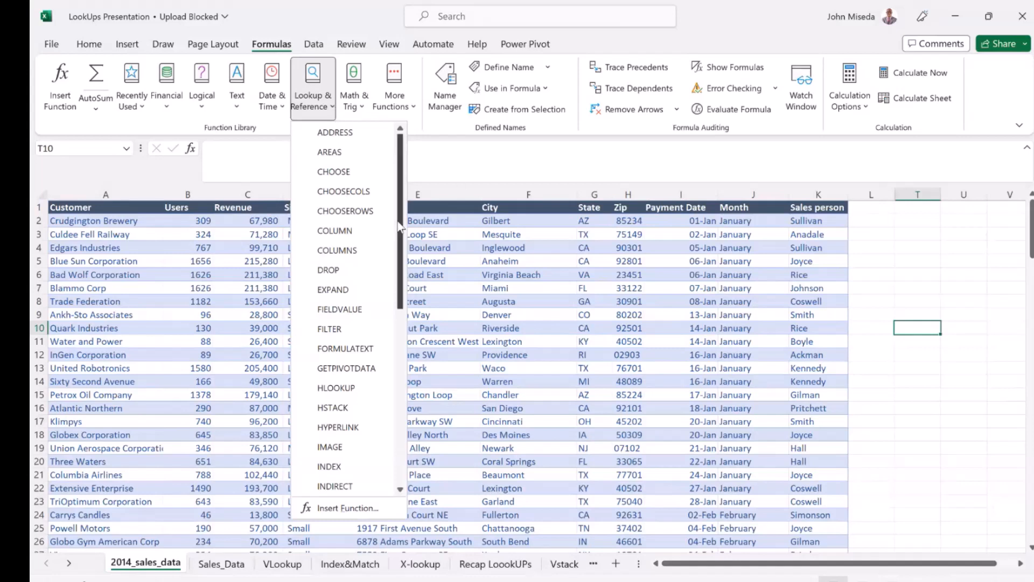
left_click_drag(399, 222, 399, 444)
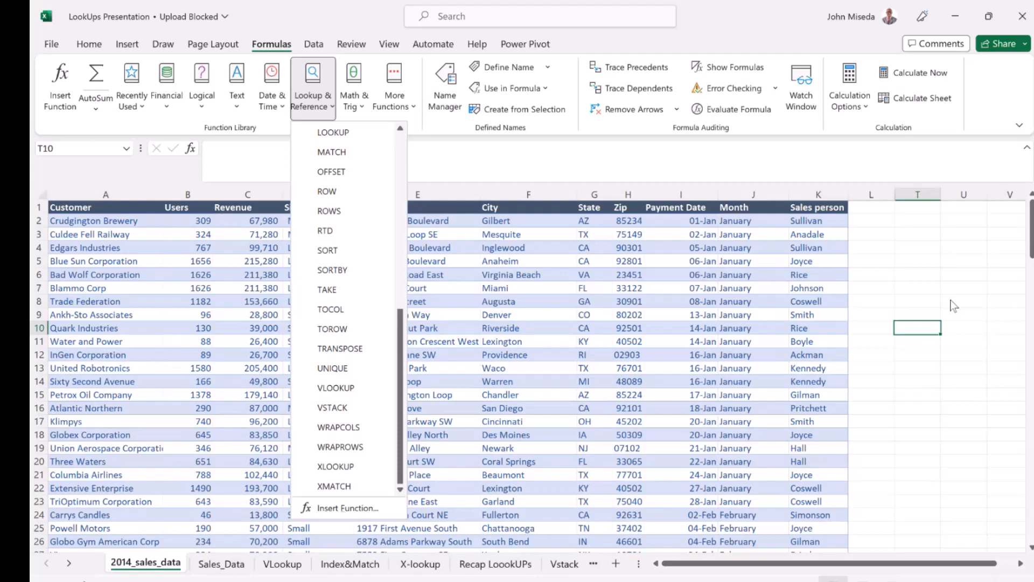
left_click(928, 287)
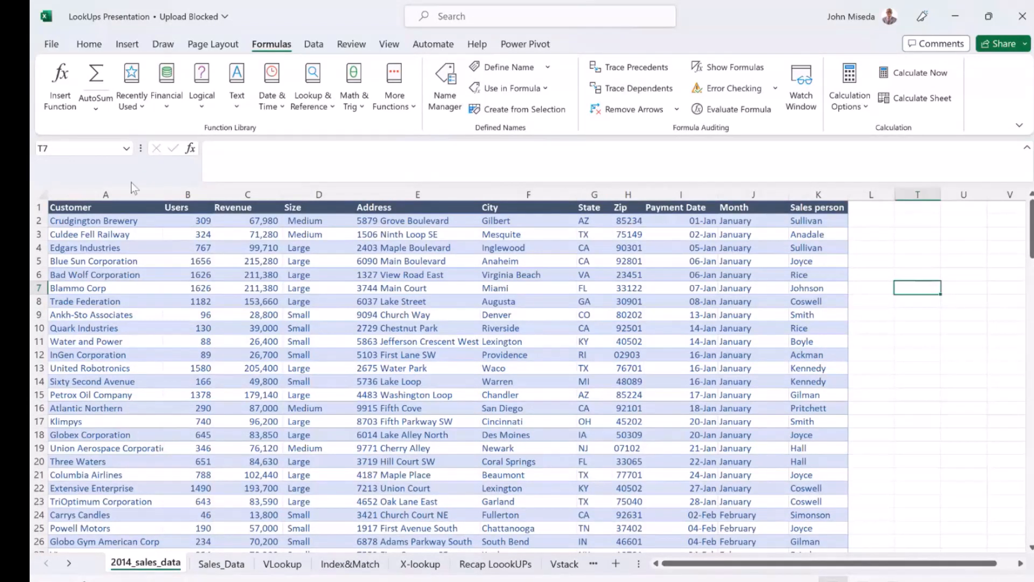
Step: Examine the Users header and the Revenue formula in C9 on 2014_sales_data, plus the Sales_Data table from its first row
left_click(189, 207)
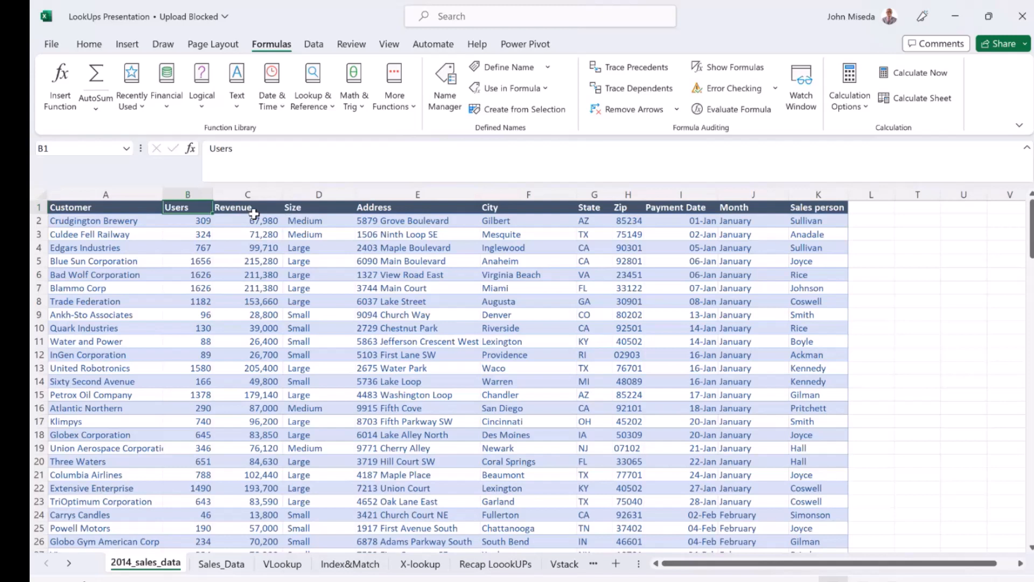
left_click(228, 317)
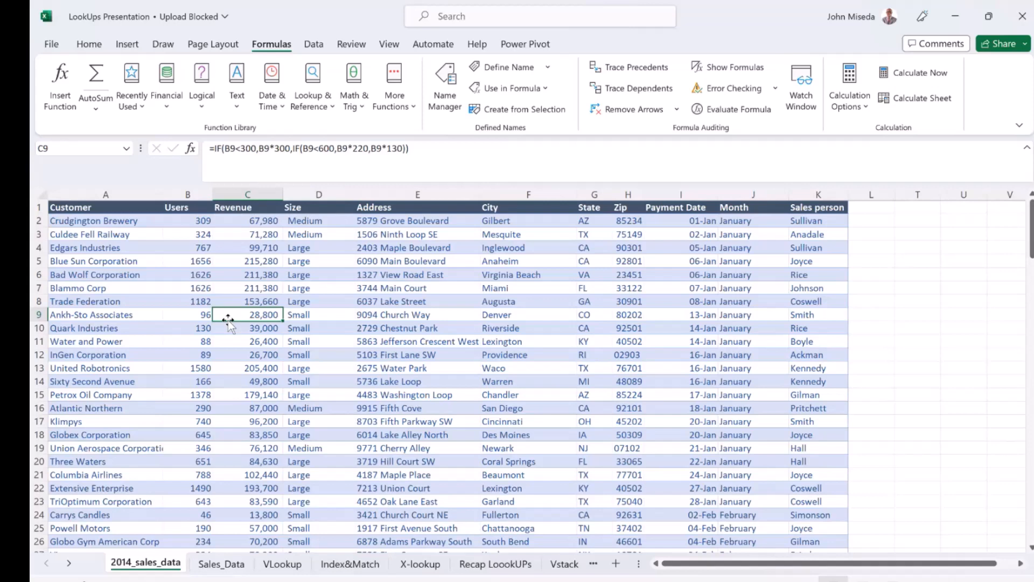
key("ctrl+t")
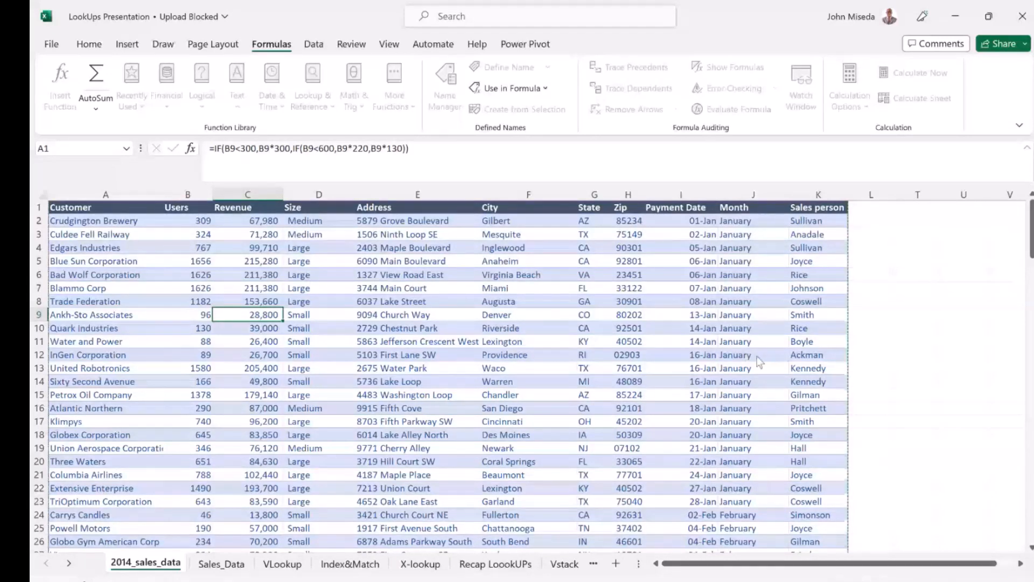
key("Escape")
left_click(221, 566)
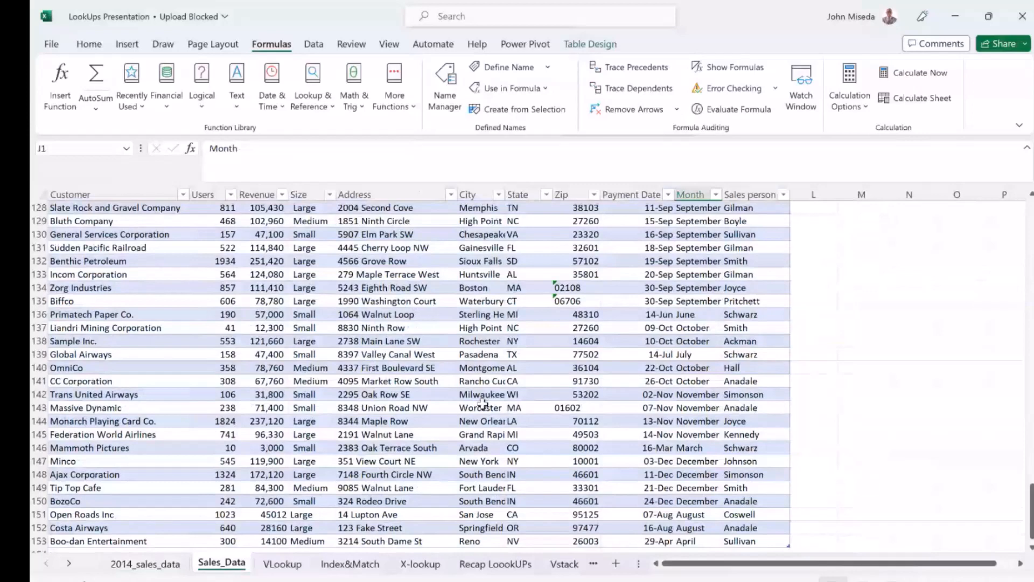
key("ctrl+Up")
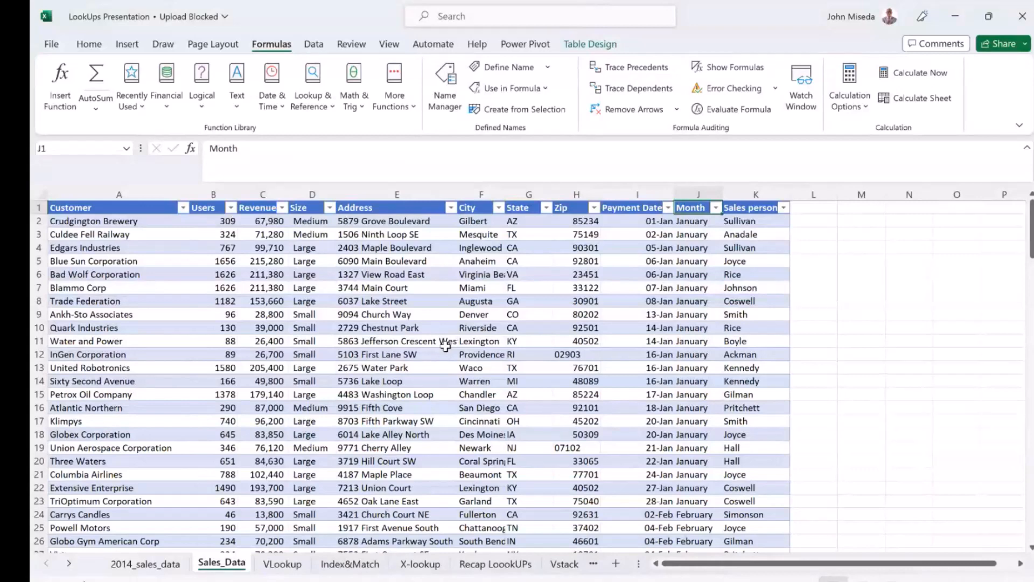
Step: On the VLookup sheet, clear the contents of the Users cells E6:E20 while keeping their formatting
left_click(283, 564)
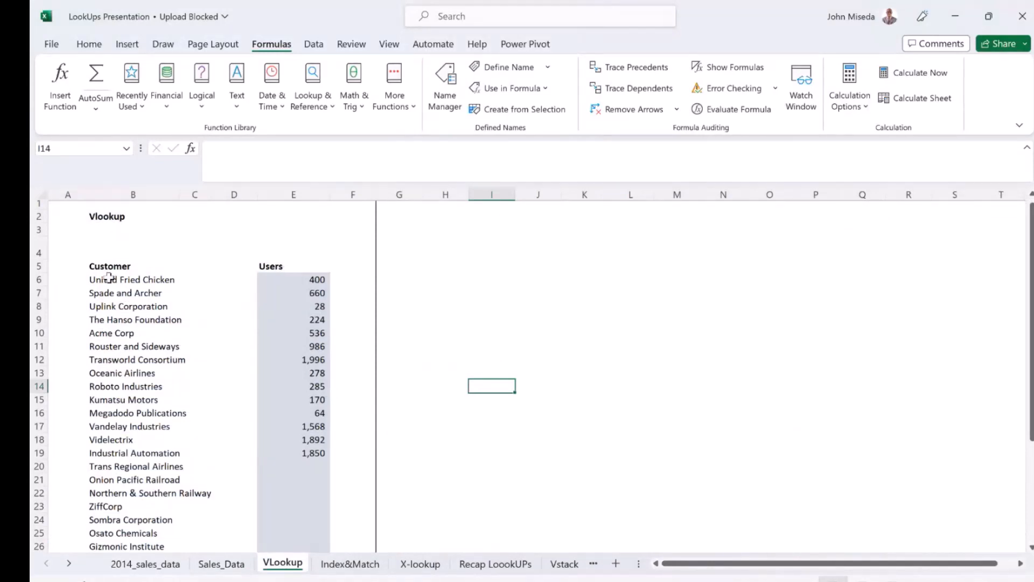
left_click(292, 277)
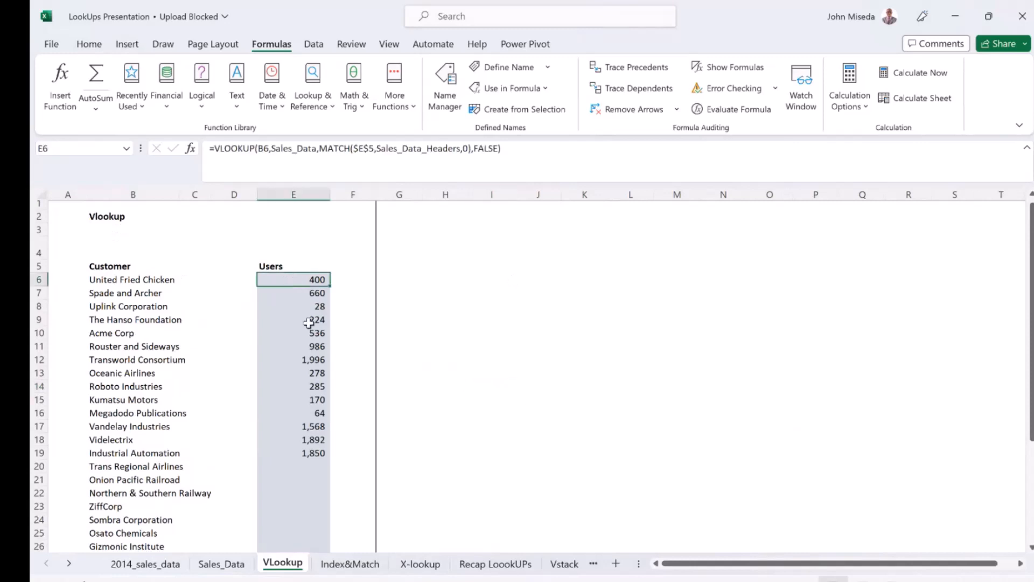
left_click(305, 347)
left_click(298, 285)
left_click_drag(298, 285, 294, 467)
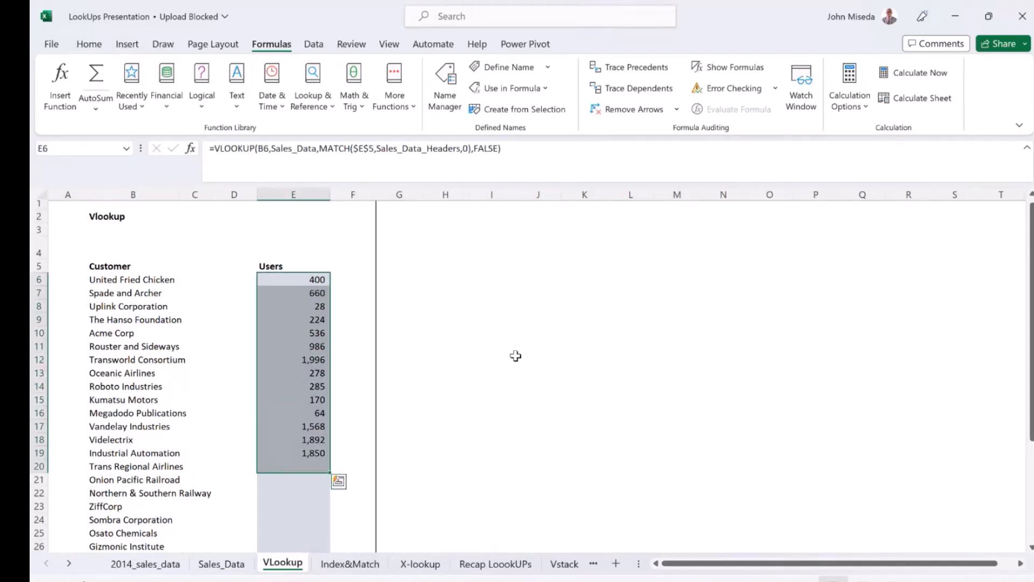
left_click(86, 45)
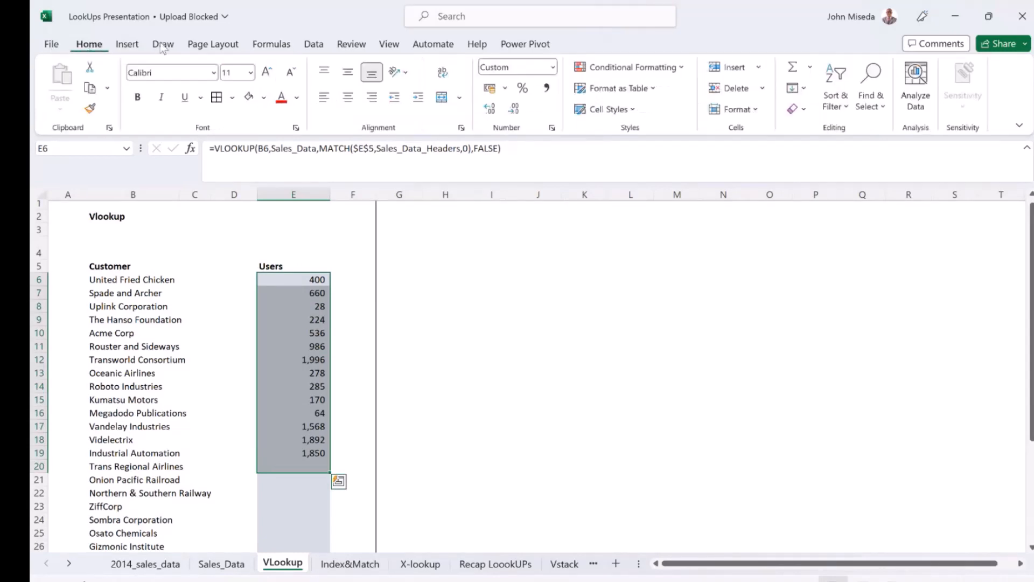
left_click(796, 108)
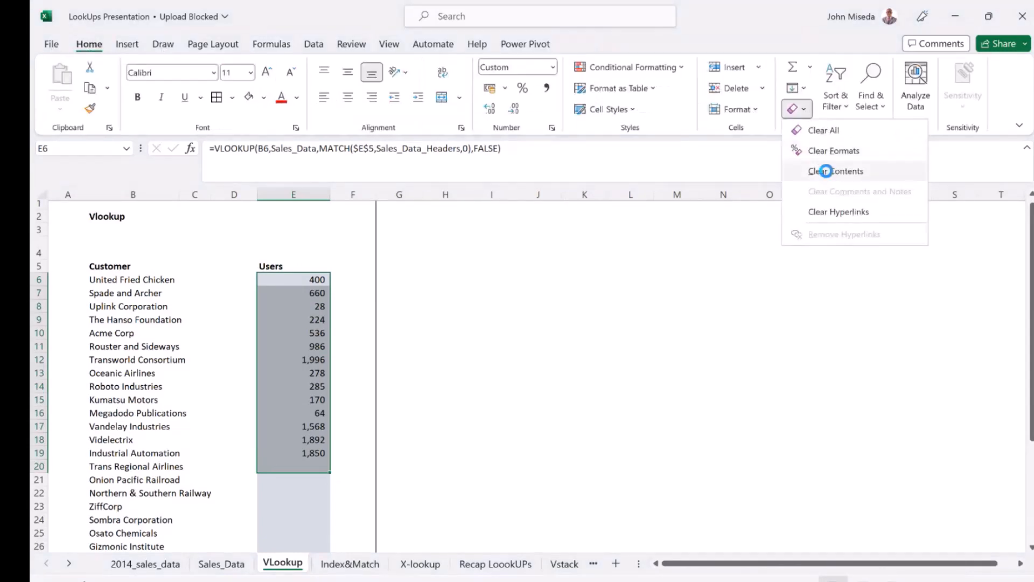
left_click(826, 171)
left_click(477, 396)
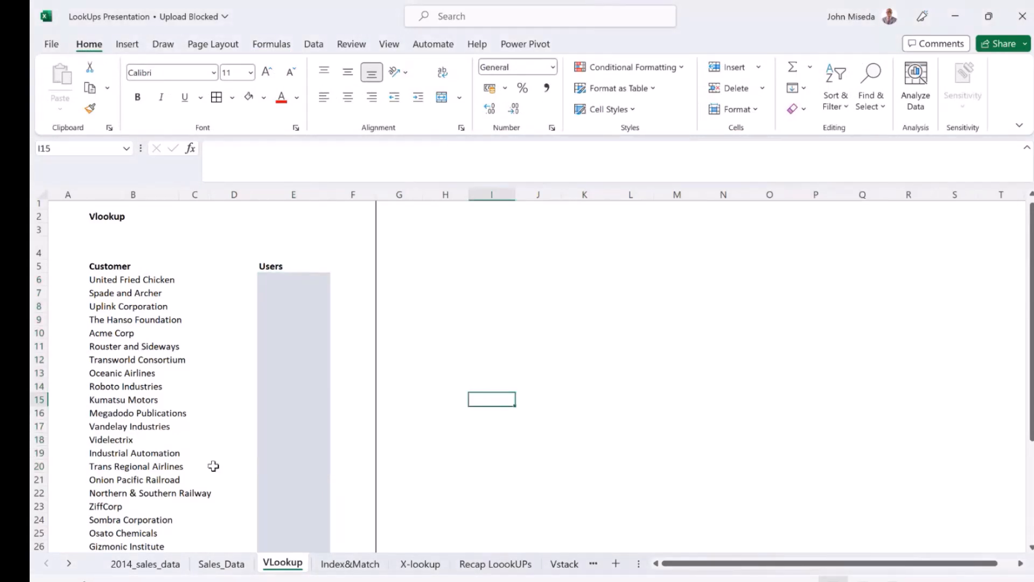
Step: Check the Customer column of the Sales_Data table and the first customer listed on the VLookup sheet
left_click(215, 565)
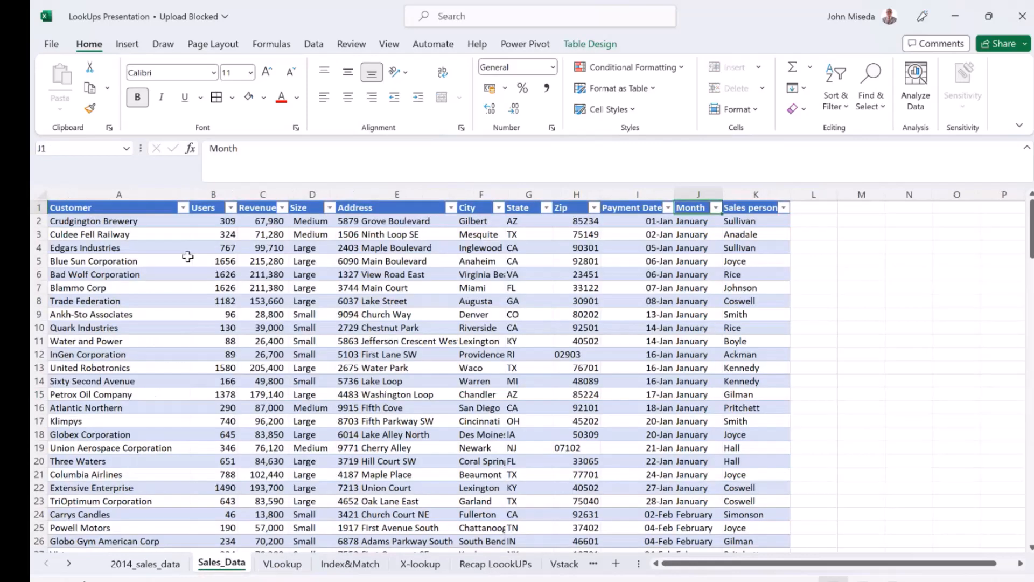
left_click(115, 192)
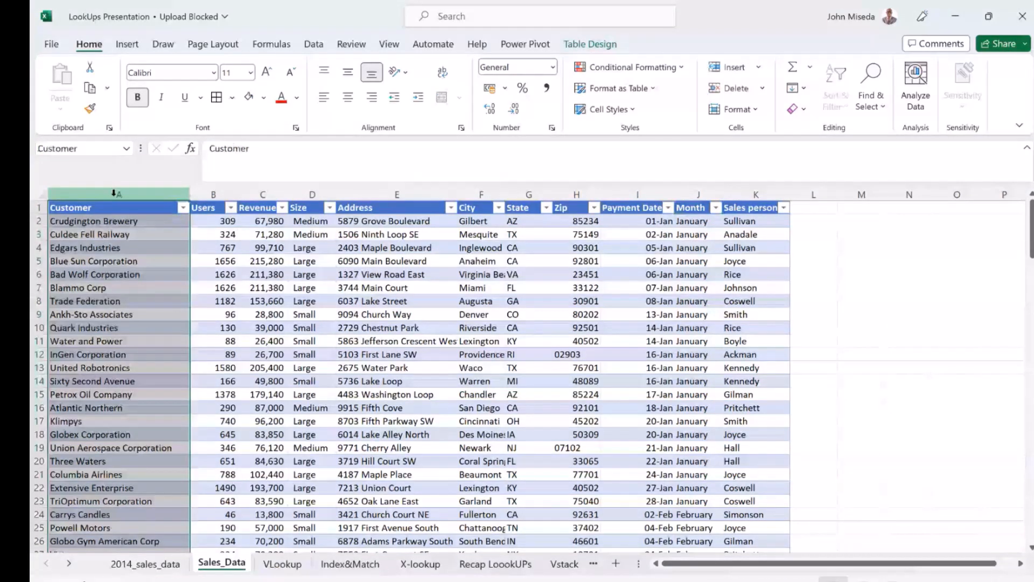
left_click(282, 563)
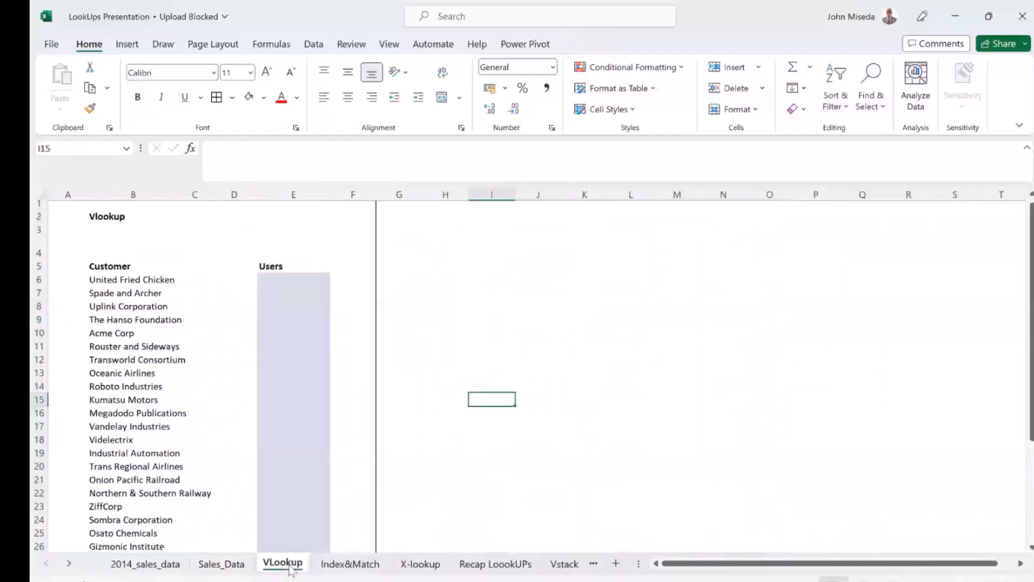
left_click(108, 282)
Step: Start a VLOOKUP formula in E6 with B6 as the lookup value and Sales_Data as the table array
left_click(276, 282)
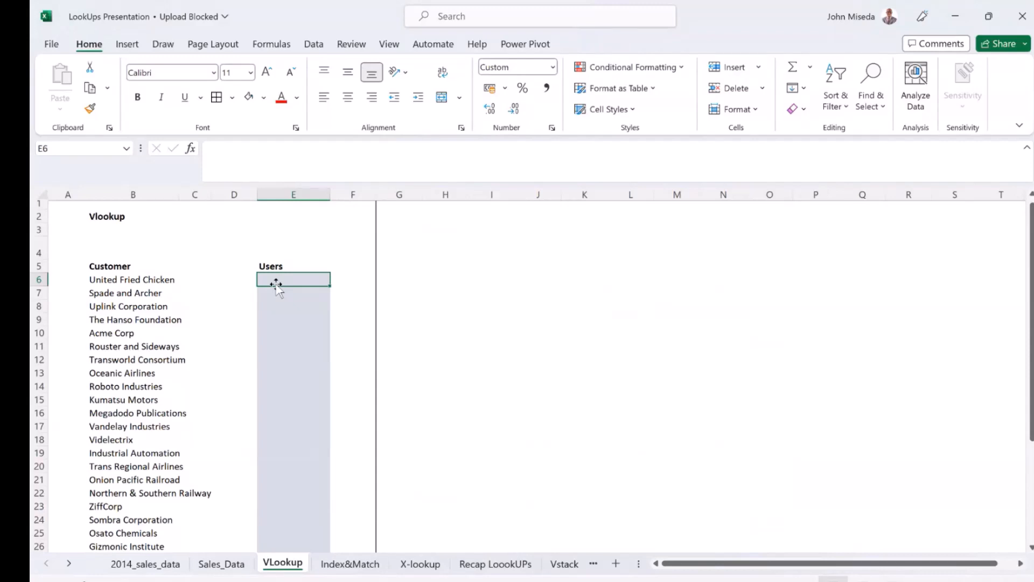
type("=")
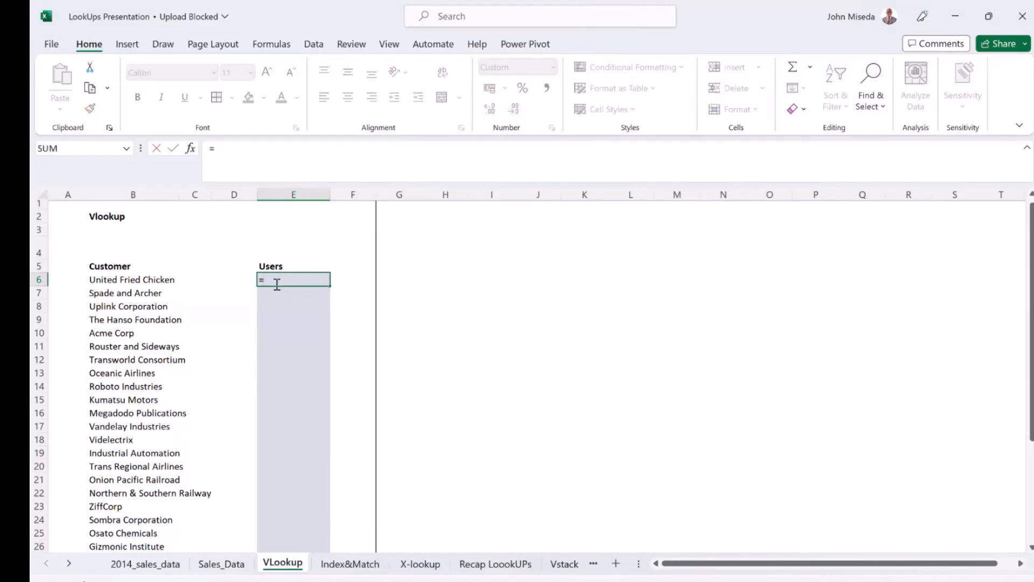
type("vl")
key("Tab")
left_click(106, 282)
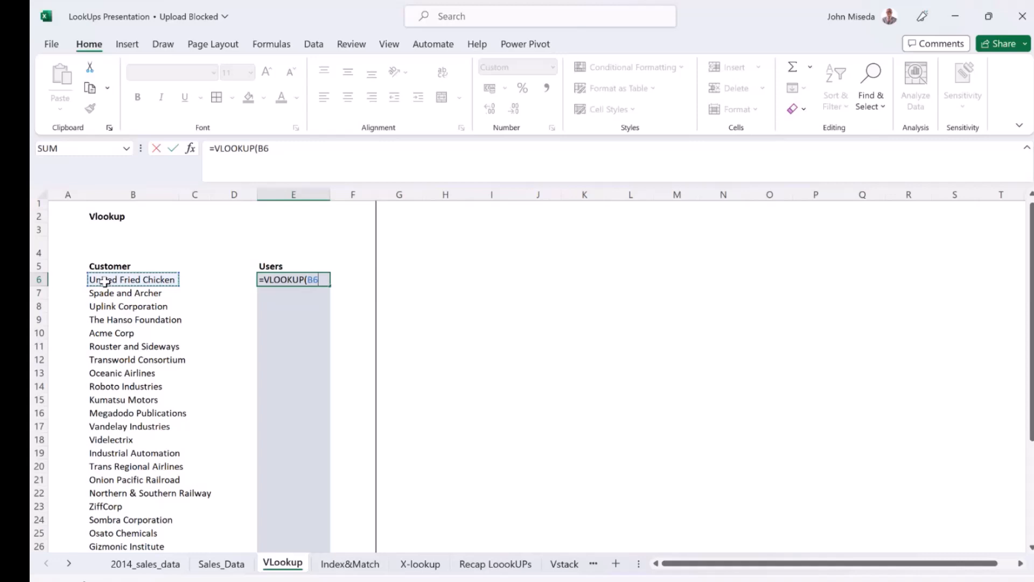
type(",")
type("sa")
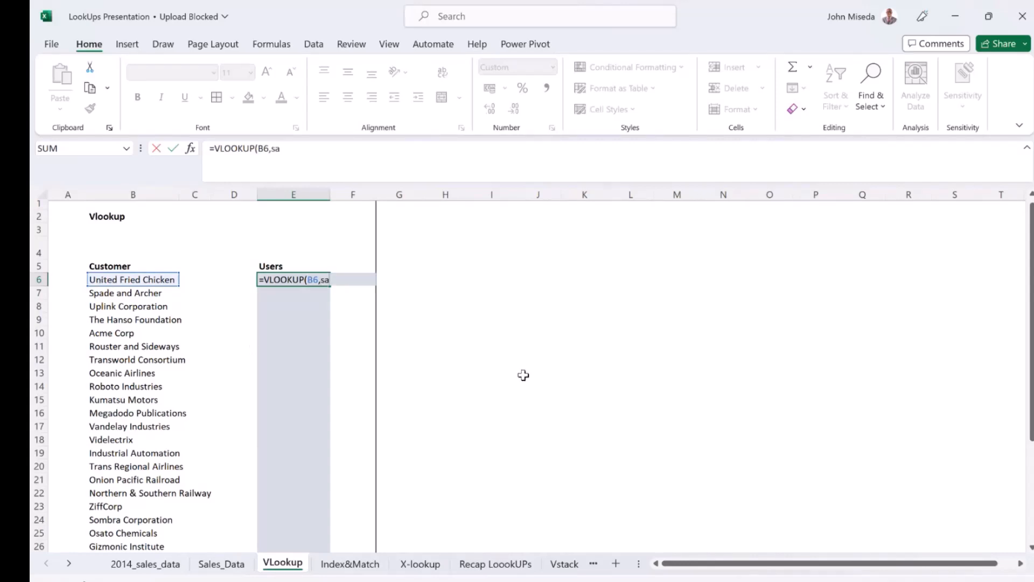
scroll(523, 375, "down", 1)
scroll(524, 374, "up", 1)
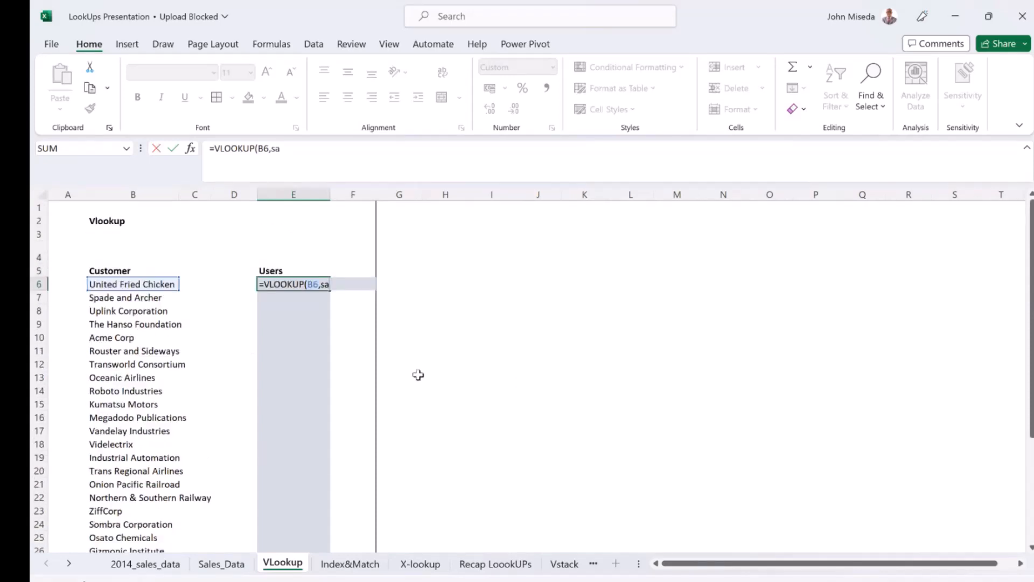
type("l")
key("Tab")
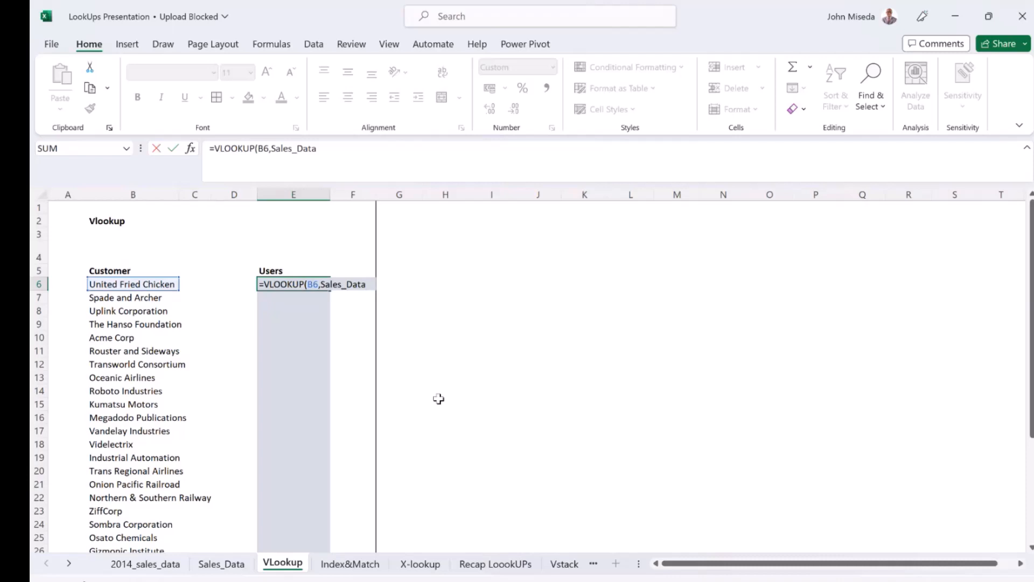
Step: Complete the E6 formula with MATCH(E5,Sales_Data_Headers,0) as the column index and FALSE for an exact match
type(",")
type("ma")
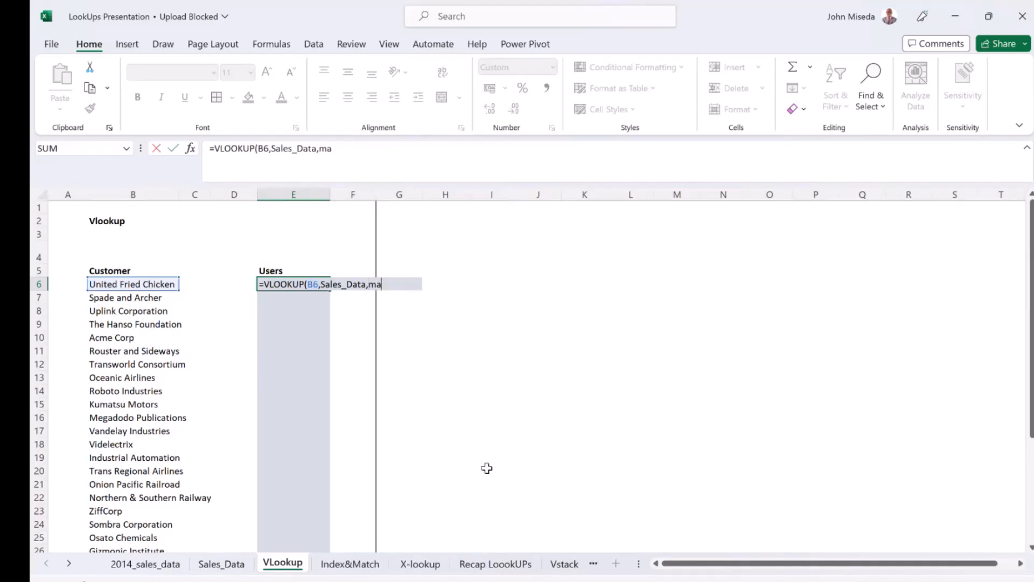
scroll(406, 326, "down", 1)
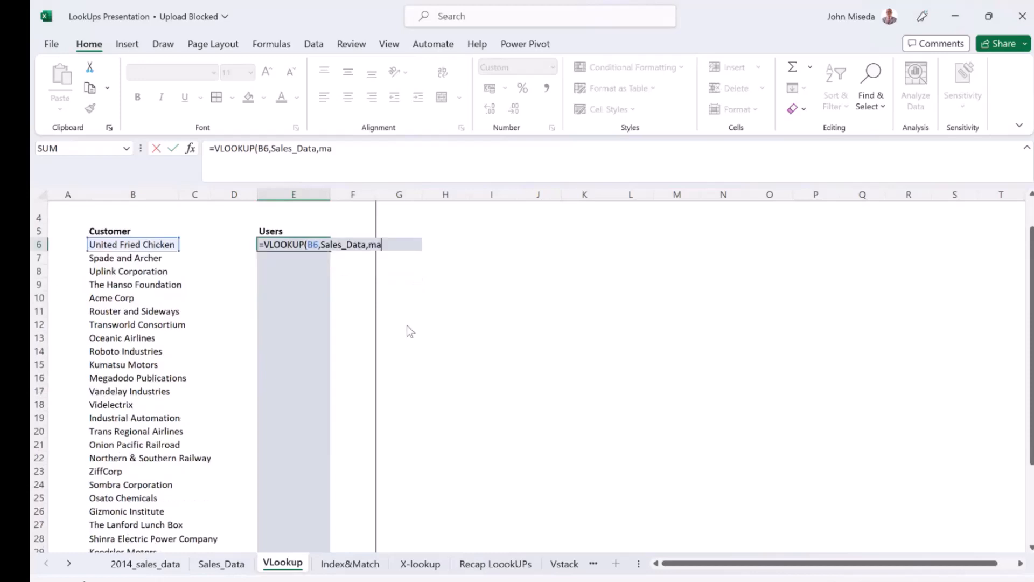
key("Tab")
left_click(280, 231)
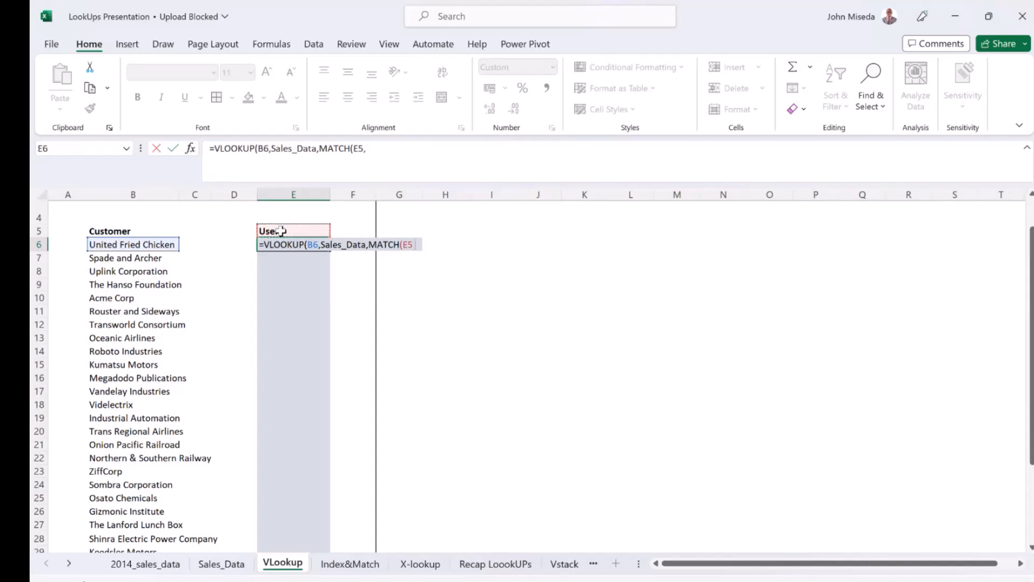
type(",sa")
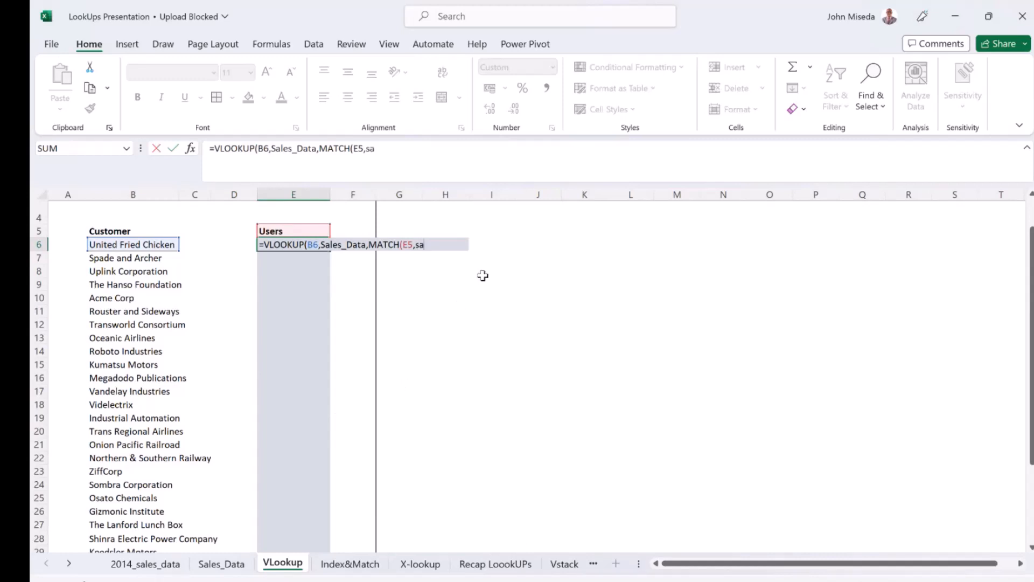
type("les_Data_Headers,")
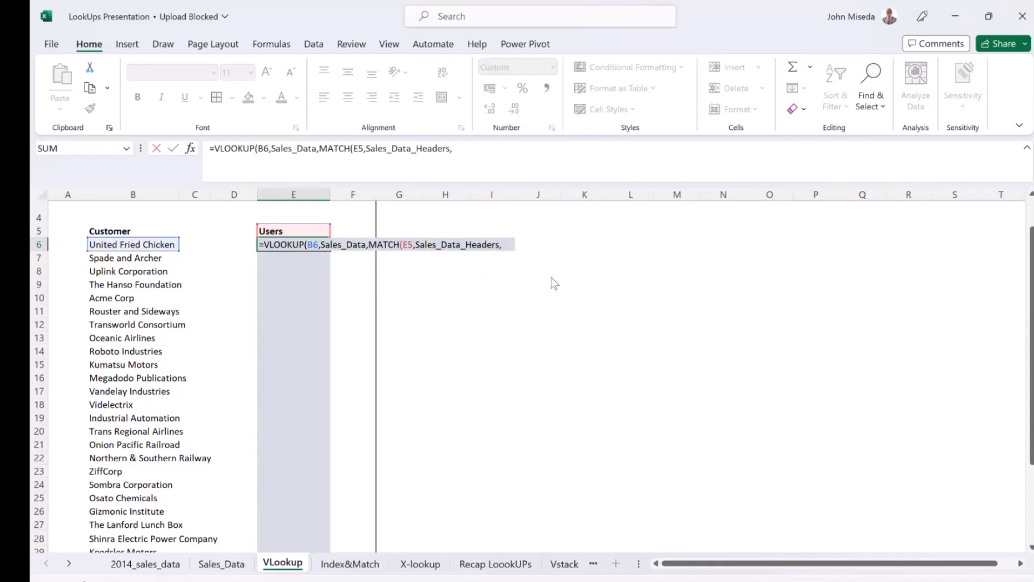
type("0),")
type("FALSE")
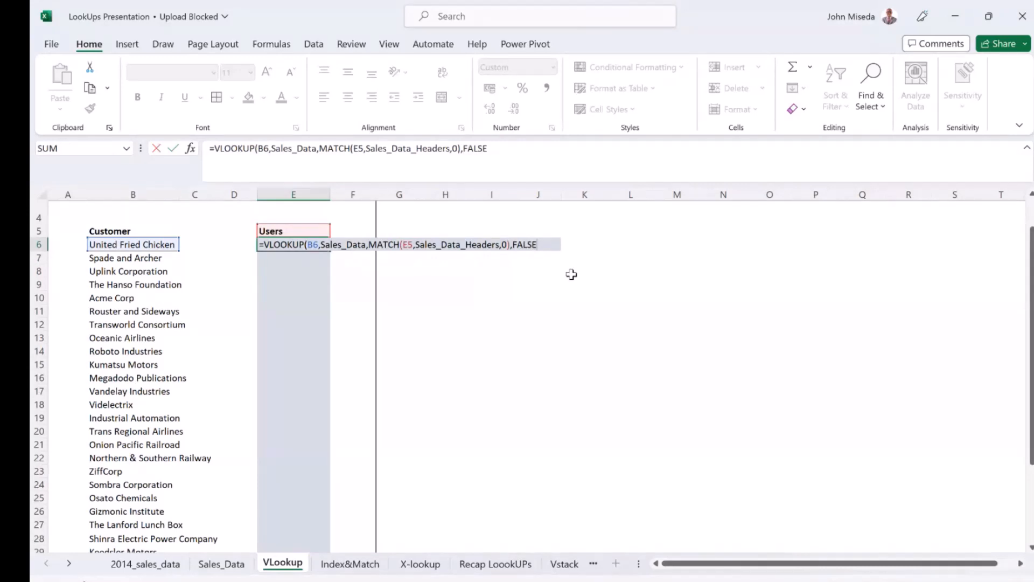
type(")")
key("Return")
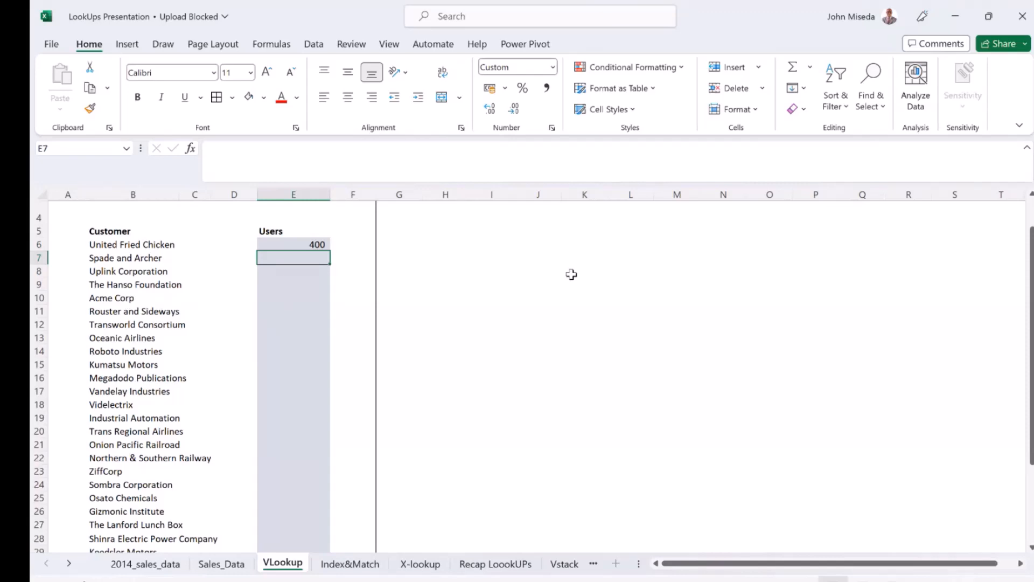
Step: Find United Fried Chicken from the VLookup sheet in the Sales_Data table and check its Users value
left_click(221, 564)
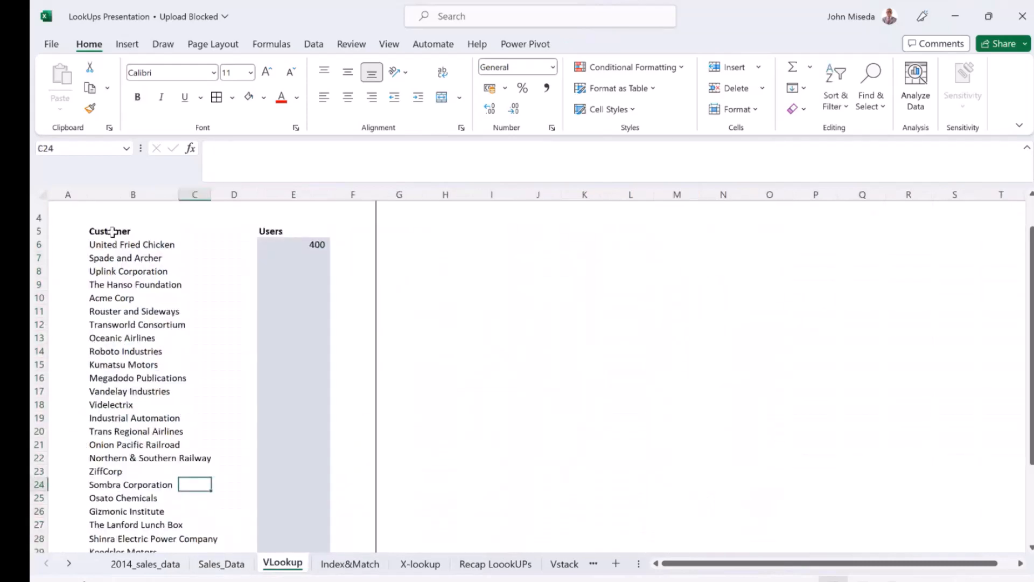
left_click(110, 243)
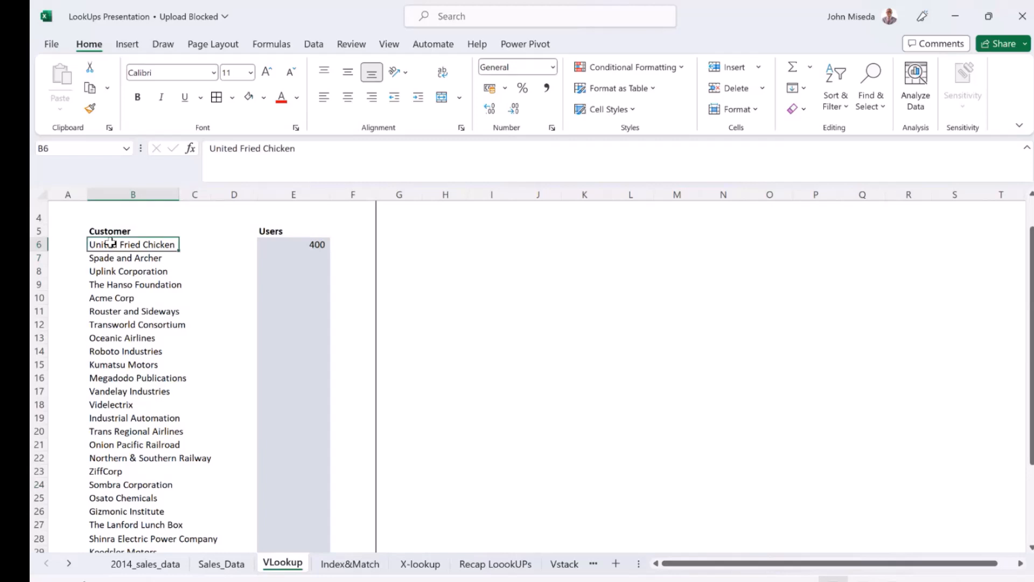
key("ctrl+c")
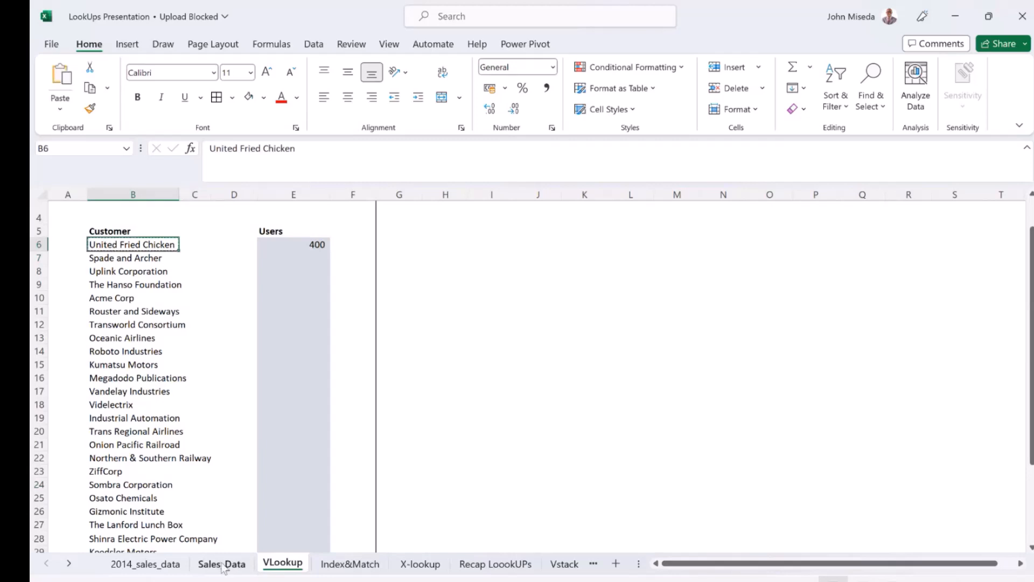
left_click(222, 564)
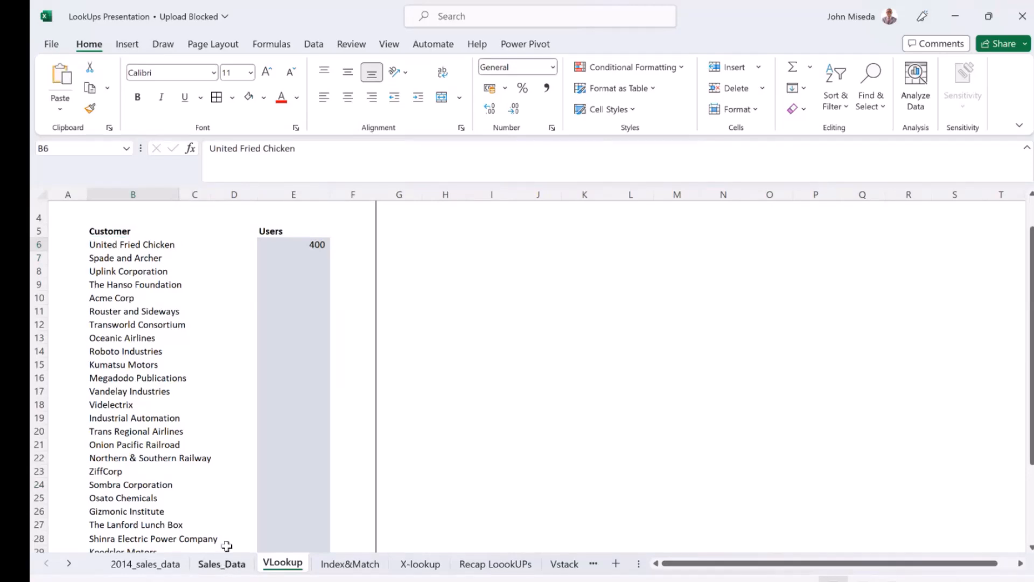
left_click(312, 472)
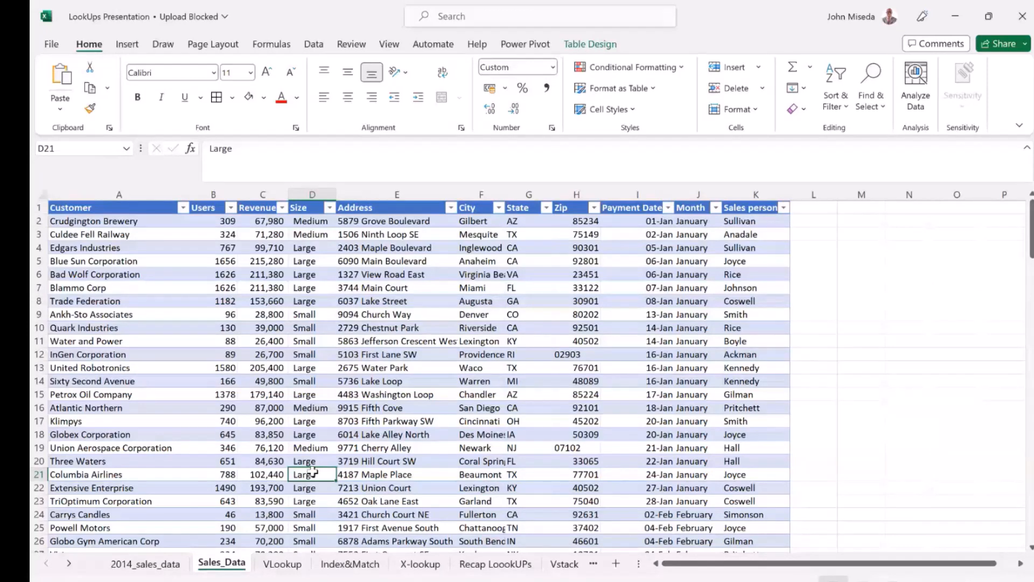
left_click(137, 381)
key("Page_Down")
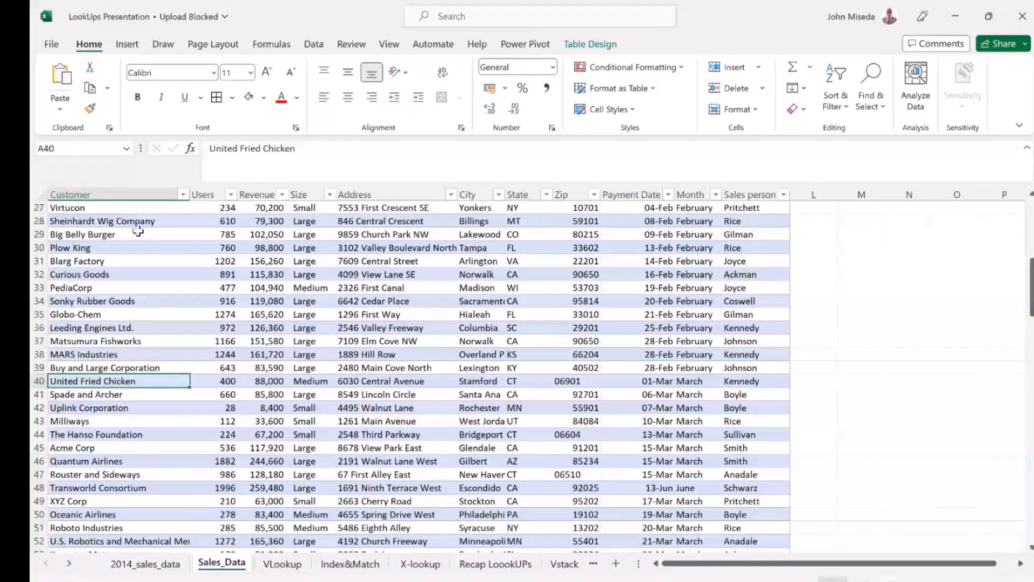
left_click(223, 382)
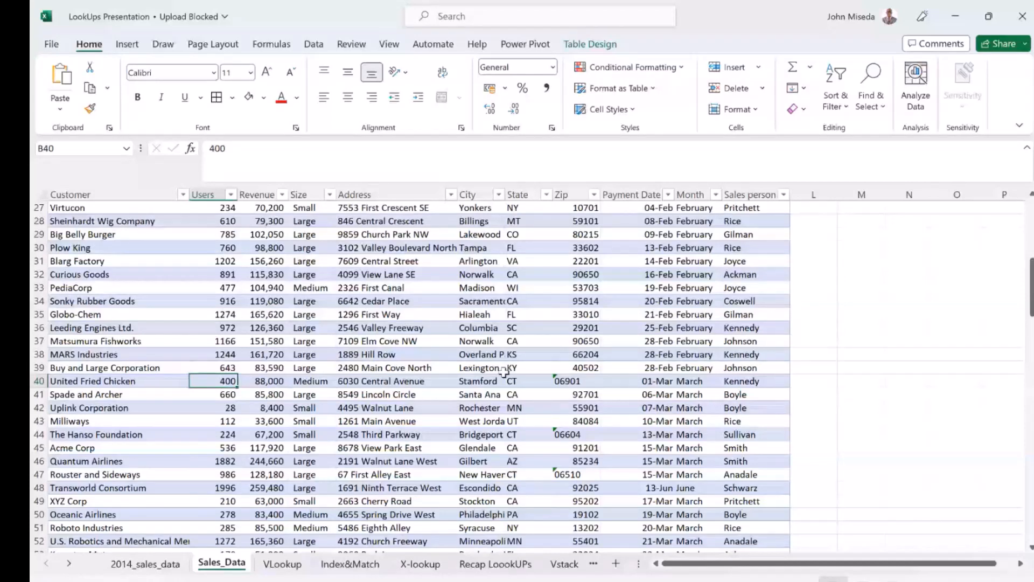
scroll(504, 371, "up", 9)
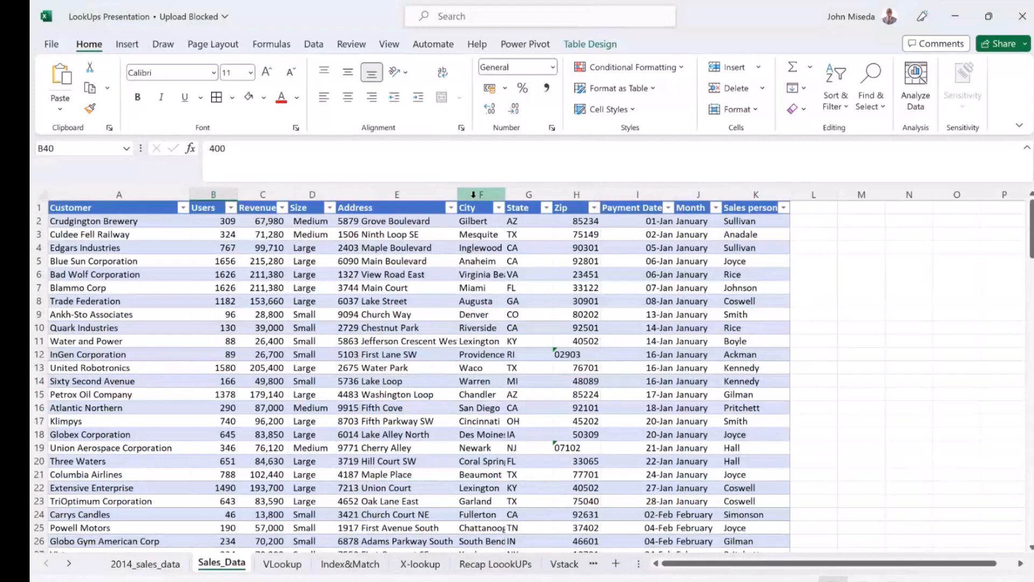
Step: Inspect the workbook's defined names in the Name Manager and the header row of the Sales_Data table
left_click(473, 194)
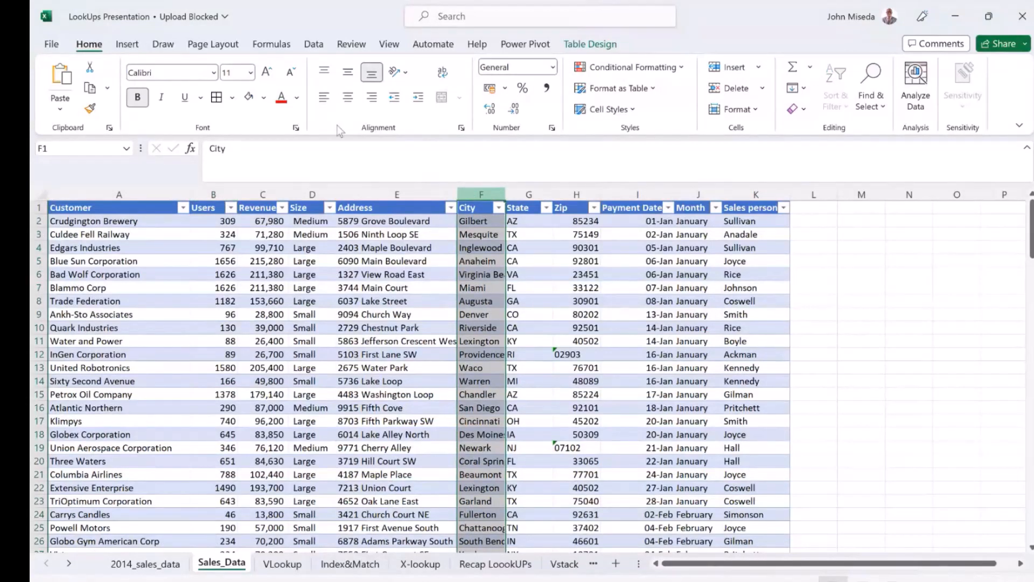
left_click(269, 51)
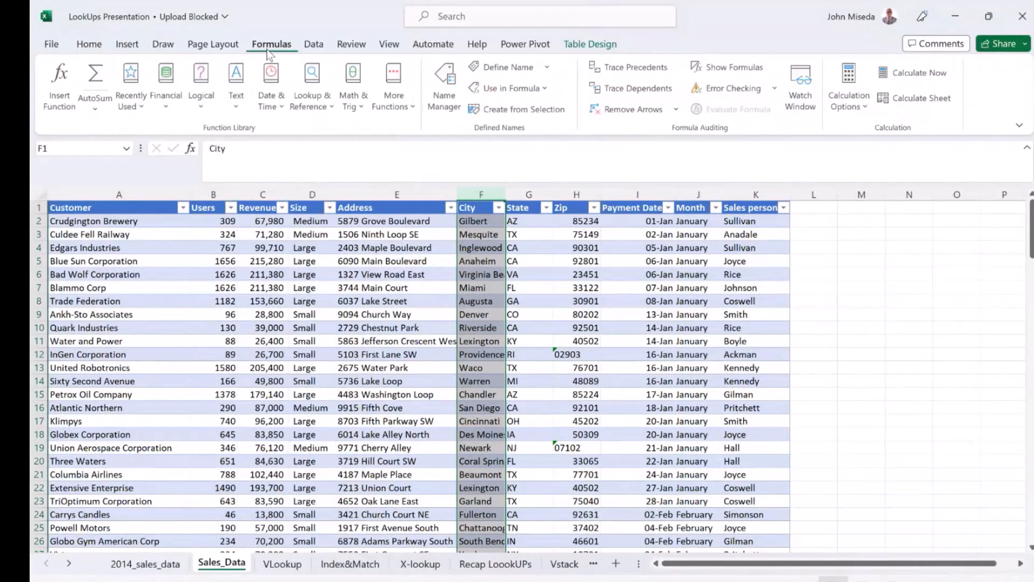
left_click(444, 97)
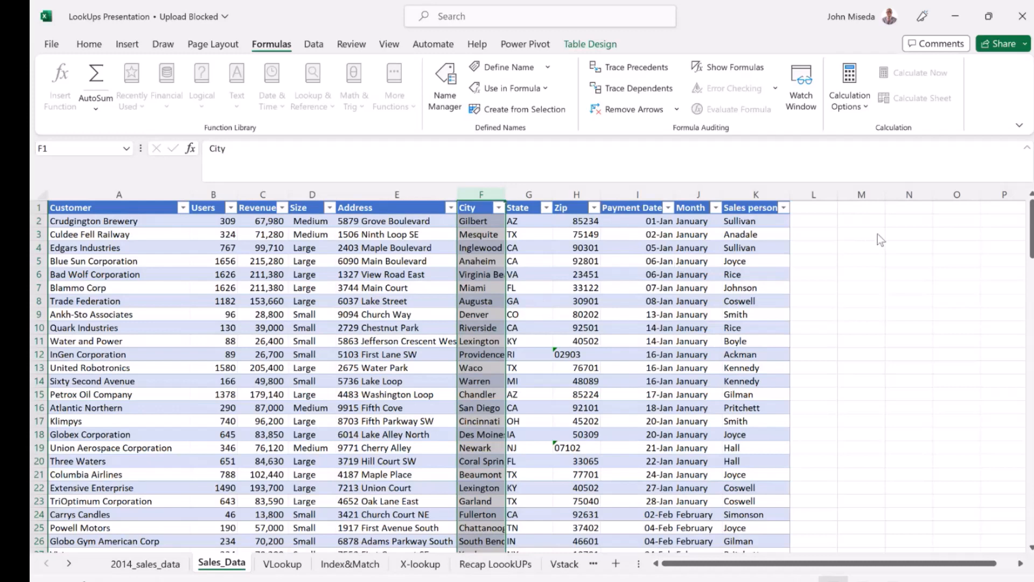
left_click(39, 208)
left_click(213, 288)
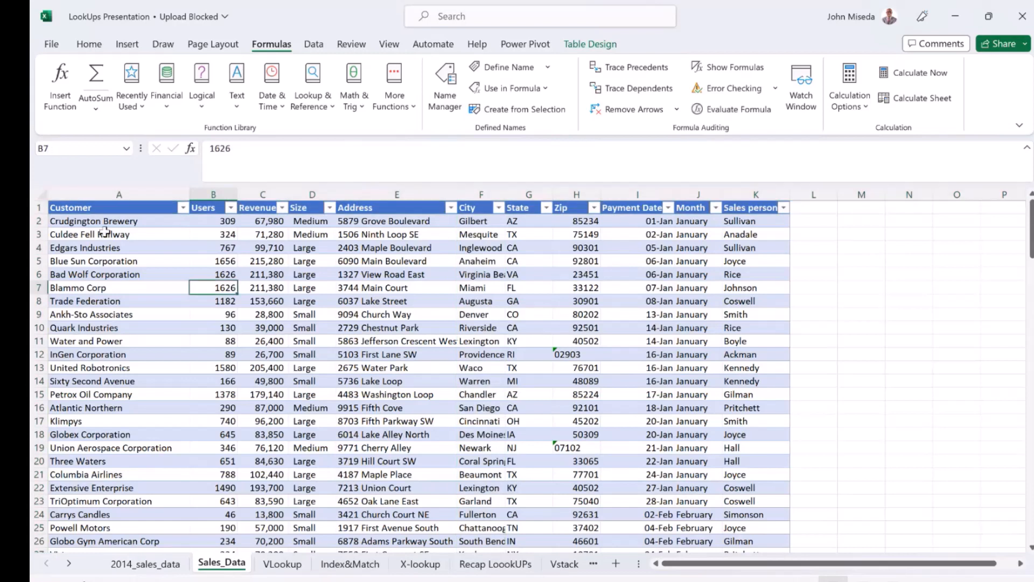
left_click(56, 208)
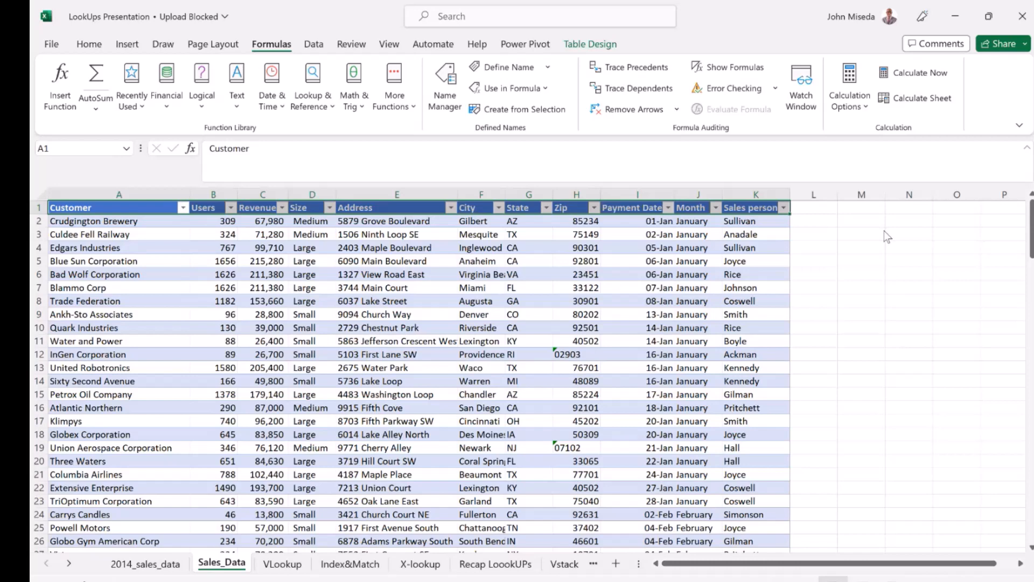
Step: Return to the VLookup sheet and review the E6 formula alongside the list of customers it has to cover
left_click(282, 564)
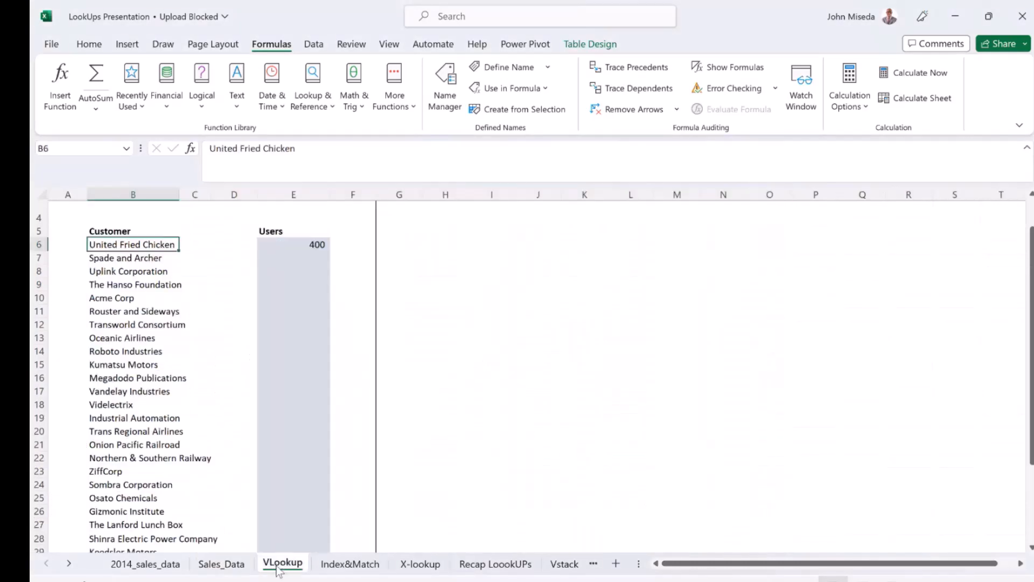
left_click(313, 434)
scroll(313, 424, "up", 1)
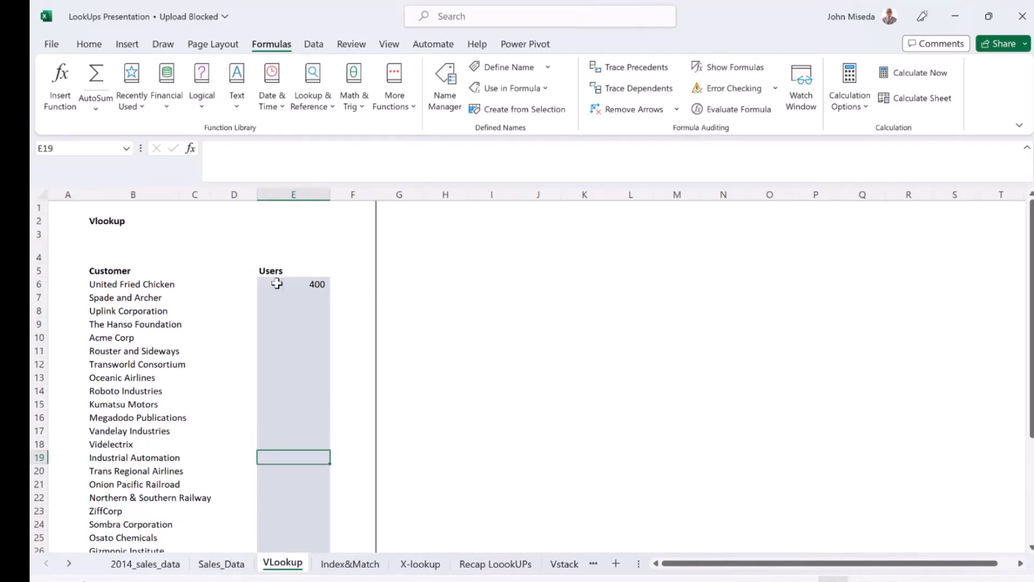
left_click(307, 283)
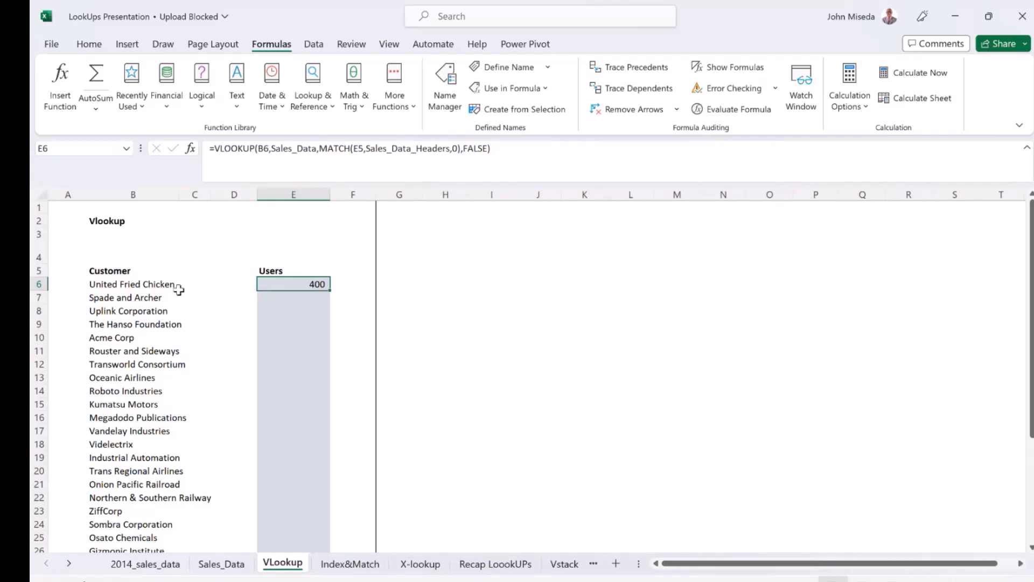
scroll(136, 376, "down", 1)
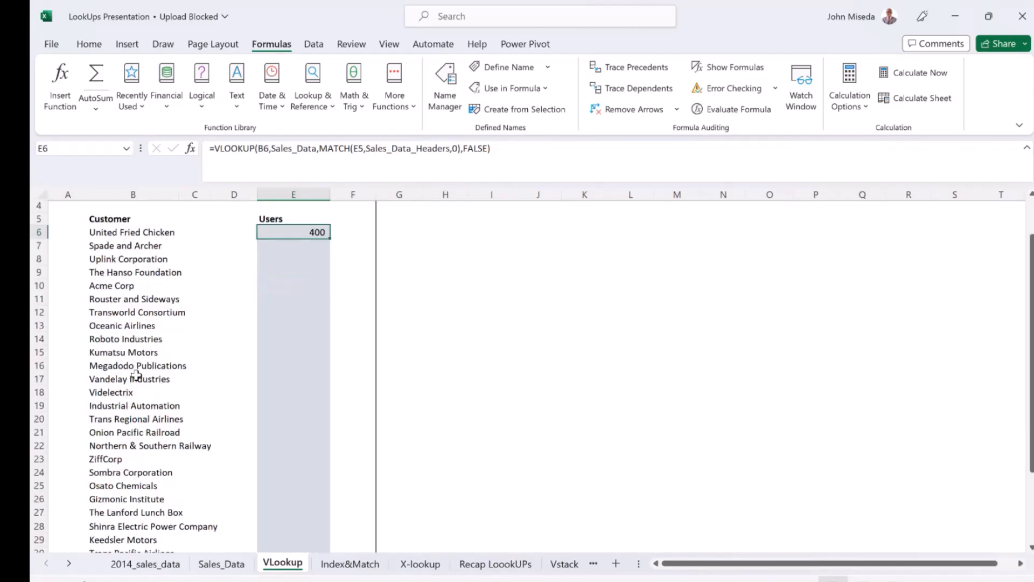
scroll(137, 376, "down", 3)
scroll(137, 375, "up", 5)
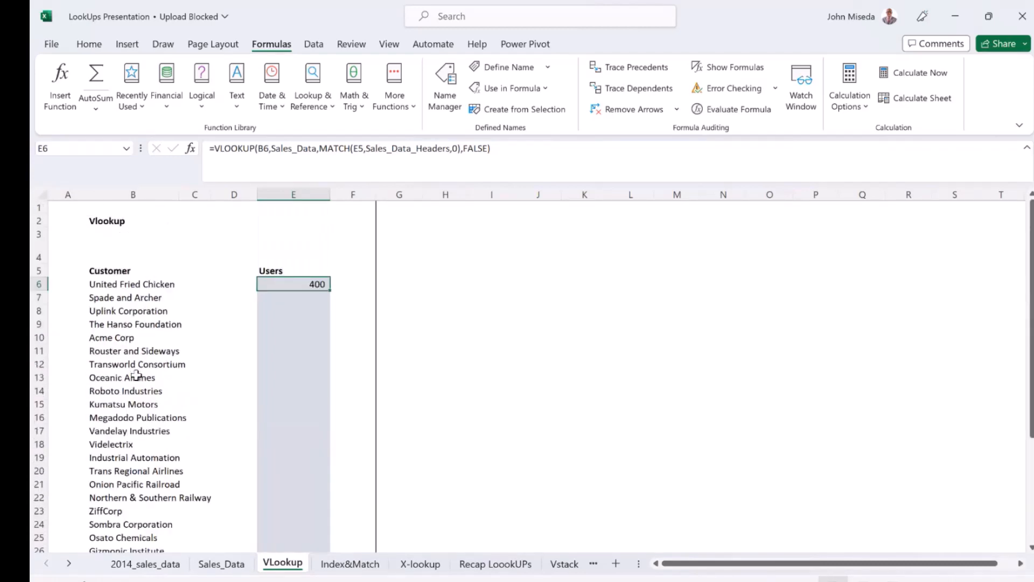
Step: Change the lookup value in the E6 VLOOKUP formula to the column-locked reference $B6
left_click(267, 149)
left_click_drag(268, 149, 258, 149)
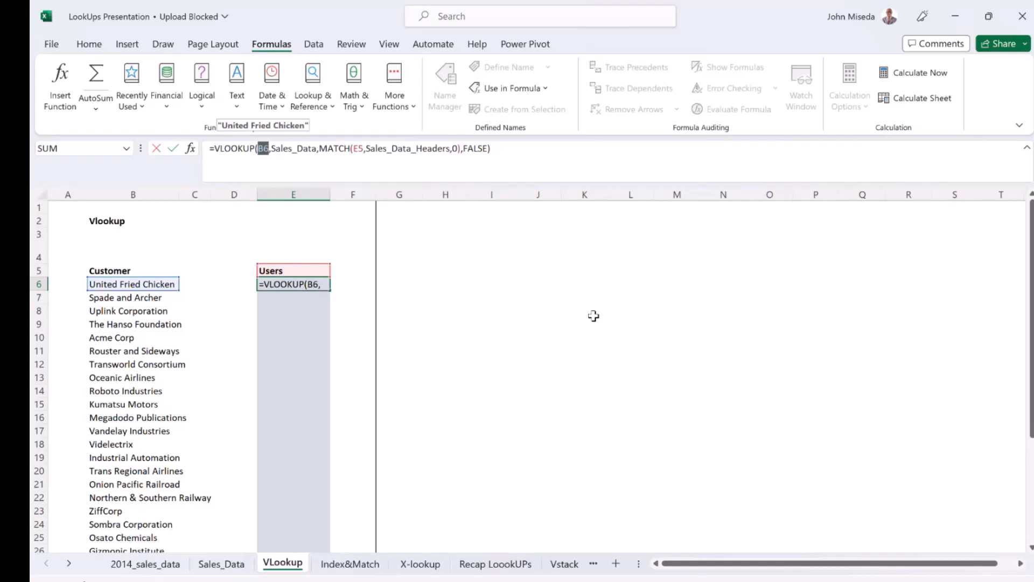
key("F4")
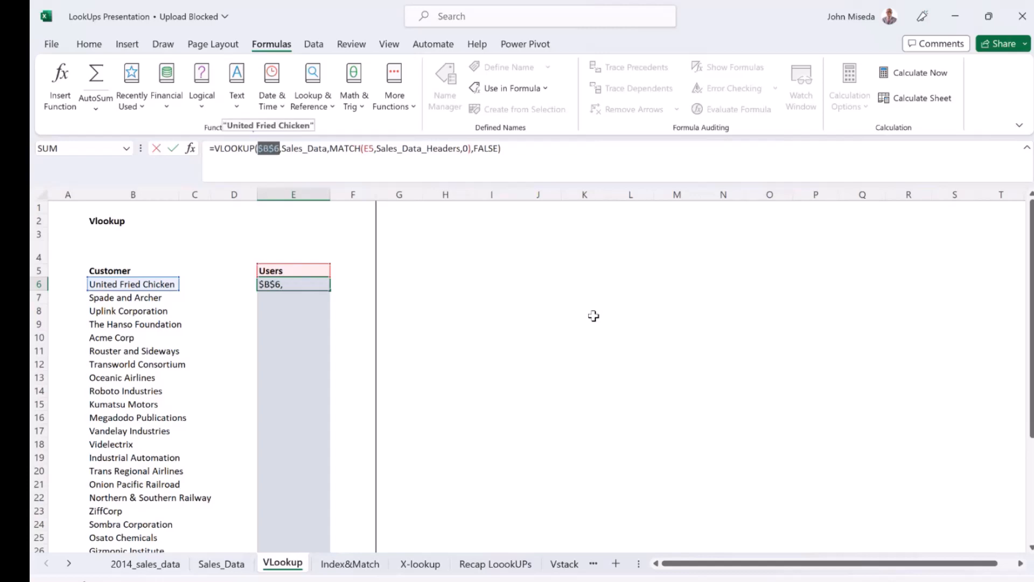
key("F4")
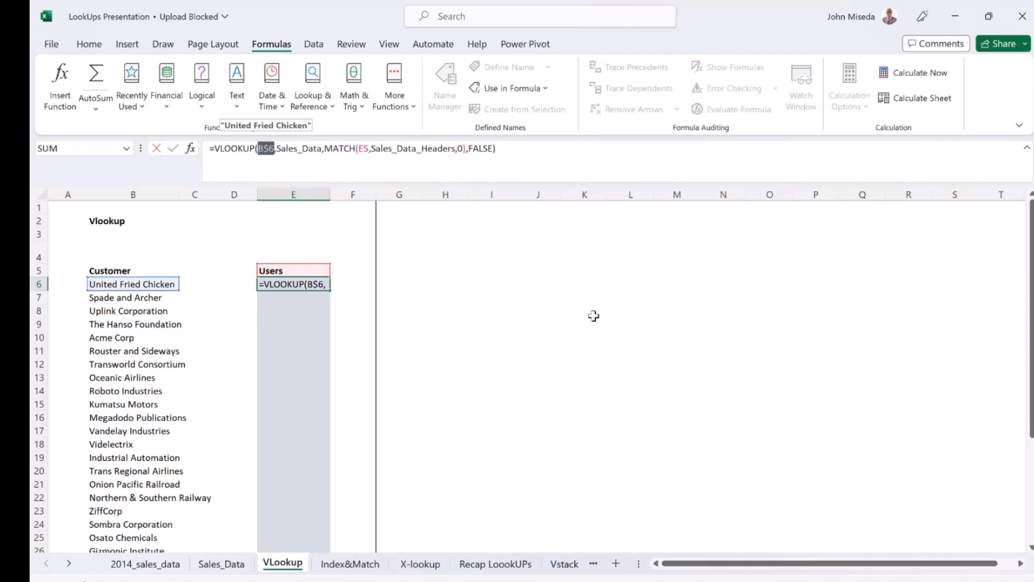
key("F4")
key("Return")
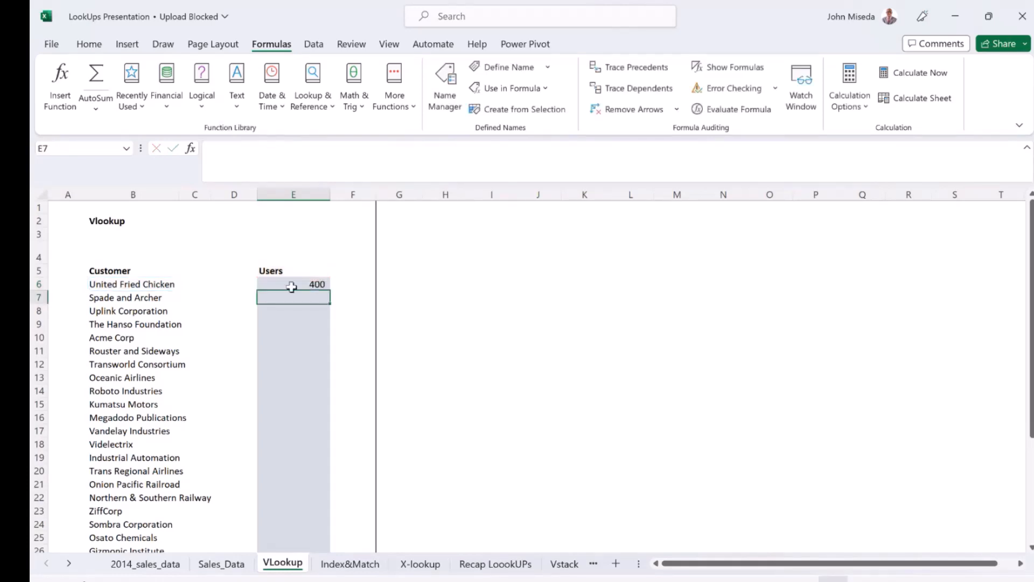
Step: Try to fill the E6 formula down the Users column to E33
left_click(287, 284)
left_click_drag(329, 291, 315, 478)
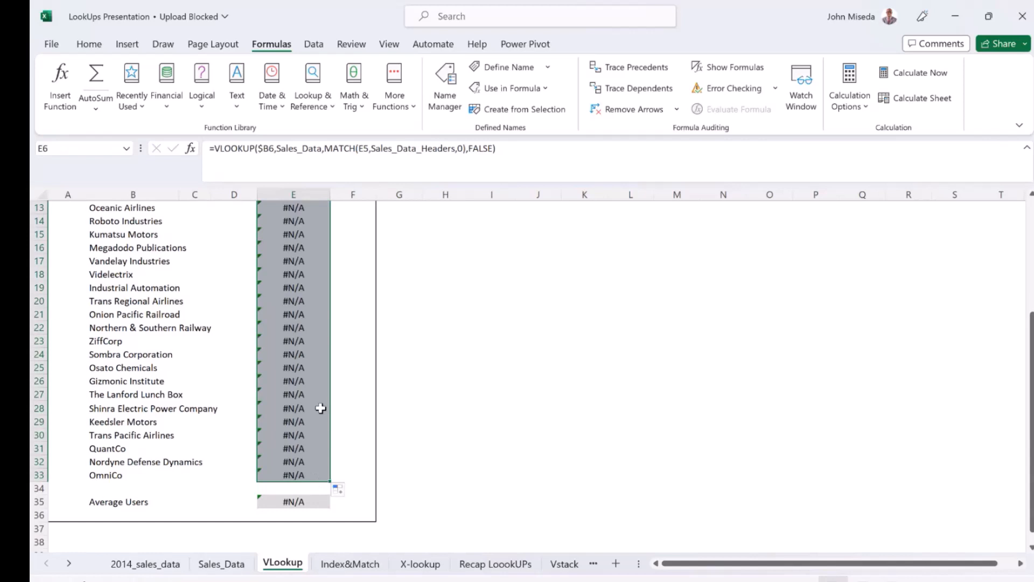
scroll(321, 408, "up", 4)
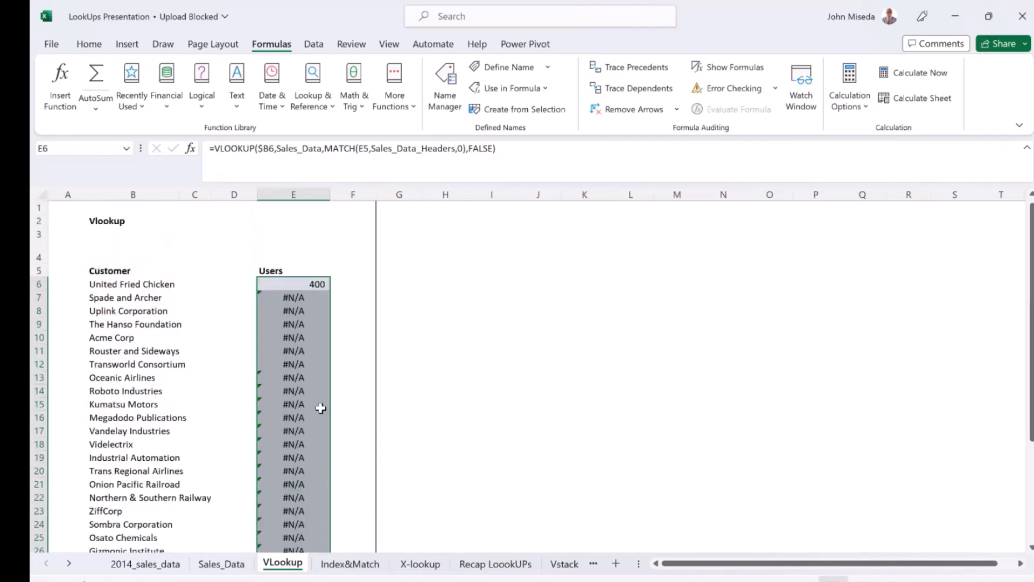
Step: Make the MATCH lookup value in the E6 formula the absolute reference $E$5
double_click(306, 286)
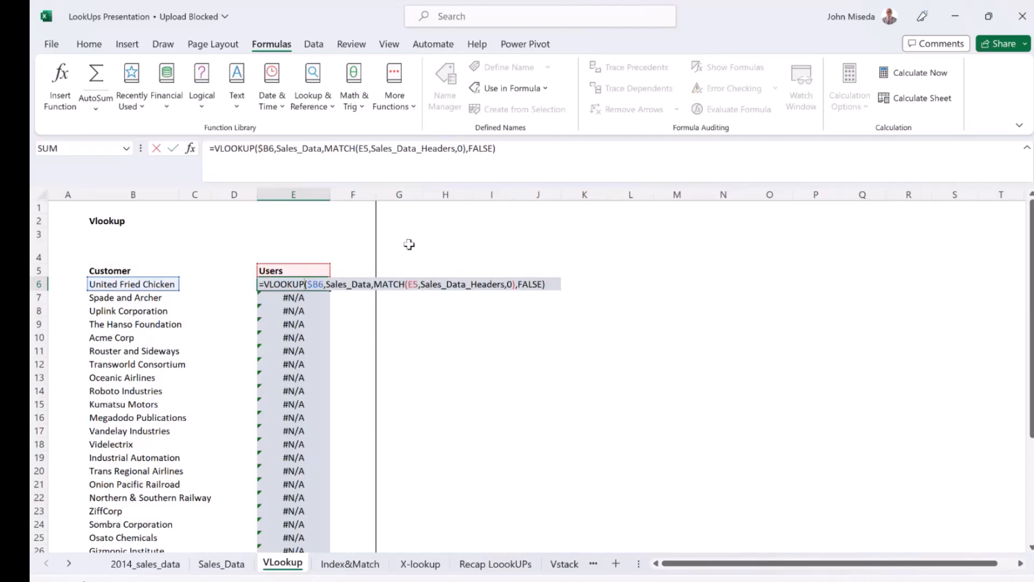
left_click(418, 284)
key("F4")
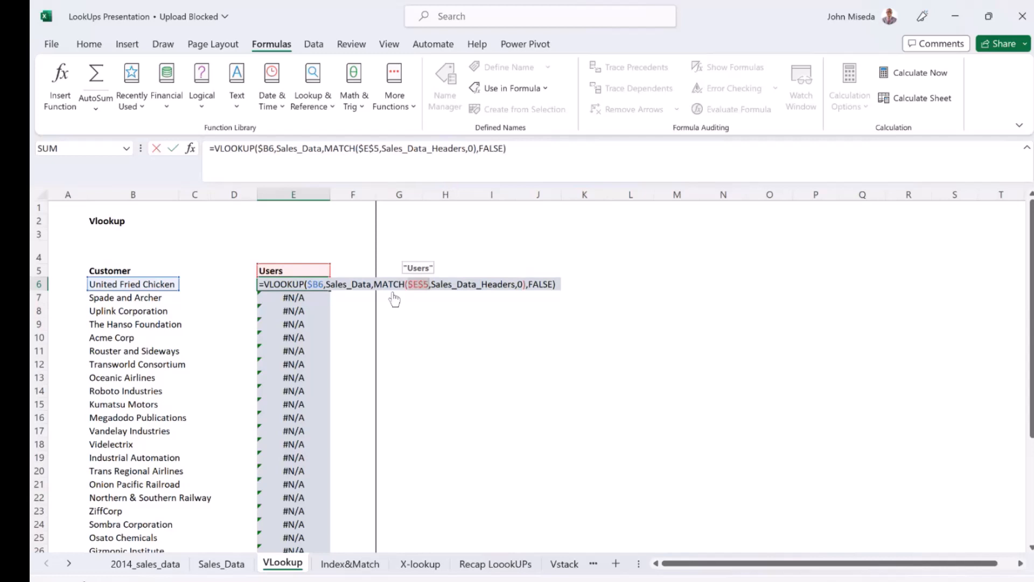
key("Return")
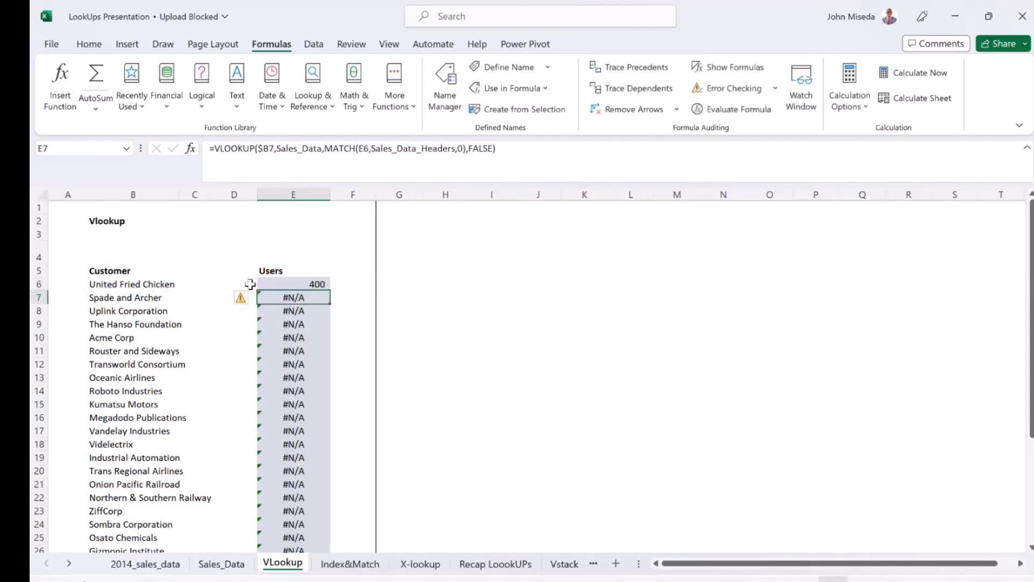
Step: Fill the corrected E6 formula down the Users column to E33 and check the results for all customers
left_click(276, 285)
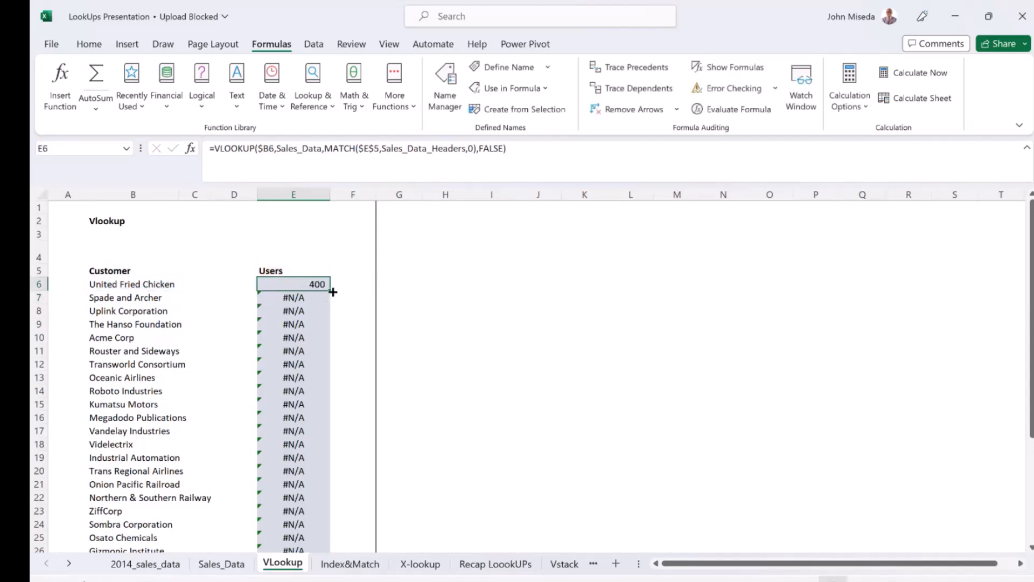
double_click(333, 292)
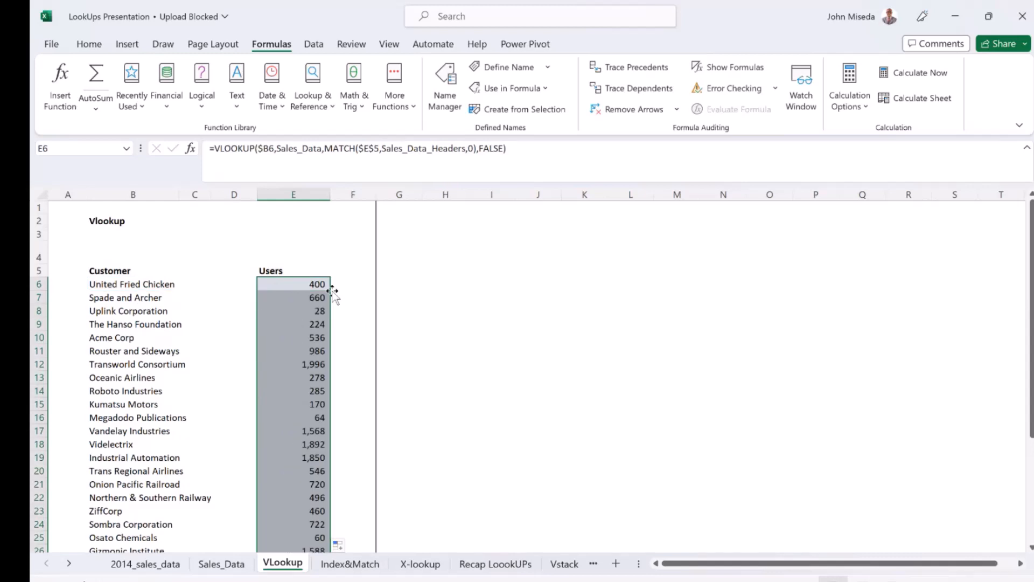
scroll(332, 292, "down", 2)
scroll(332, 291, "down", 1)
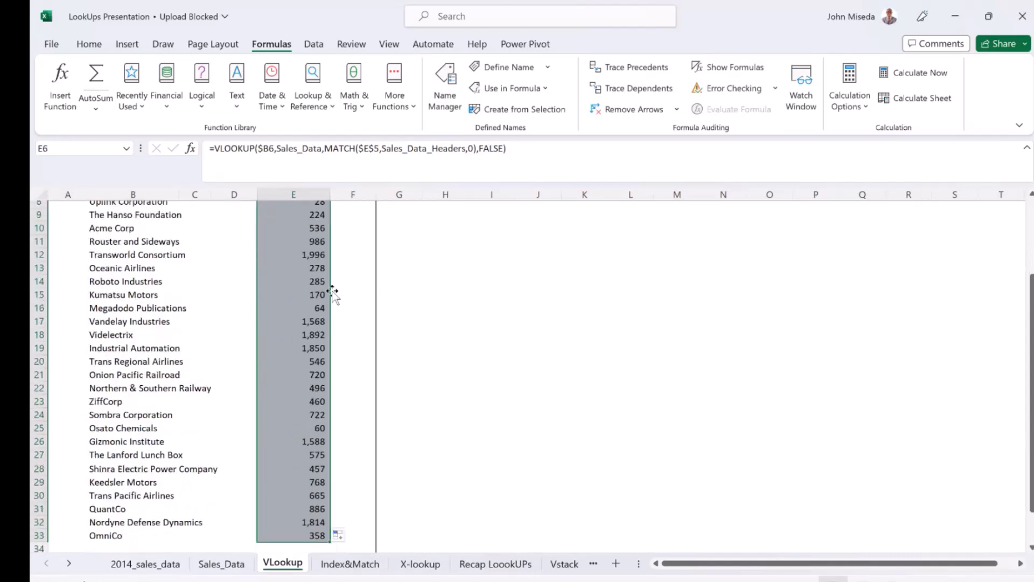
scroll(332, 292, "up", 2)
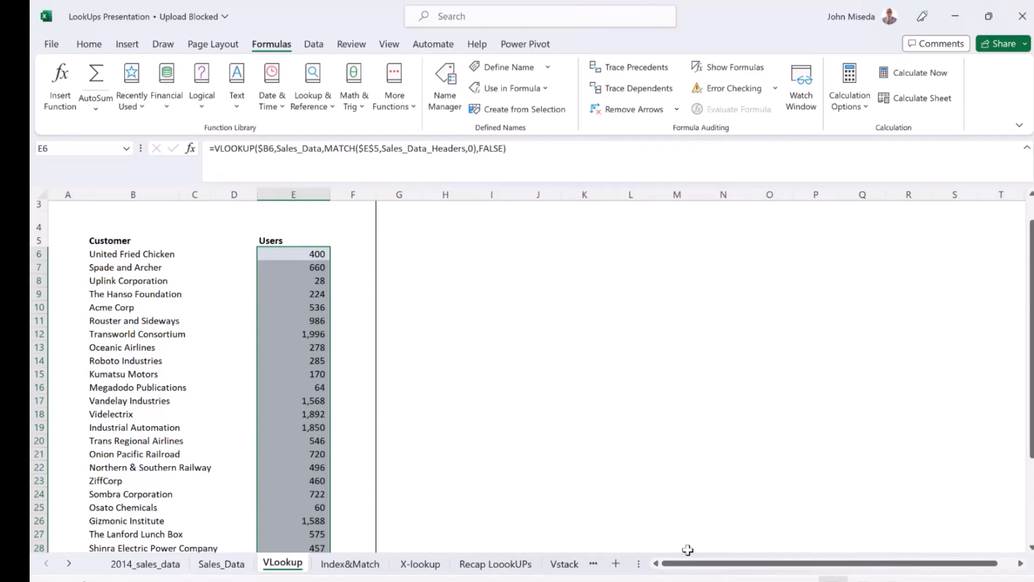
Step: Clear the existing INDEX and MATCH formula from cell E6 on the Index&Match sheet
left_click(759, 507)
scroll(758, 506, "down", 1)
left_click(492, 442)
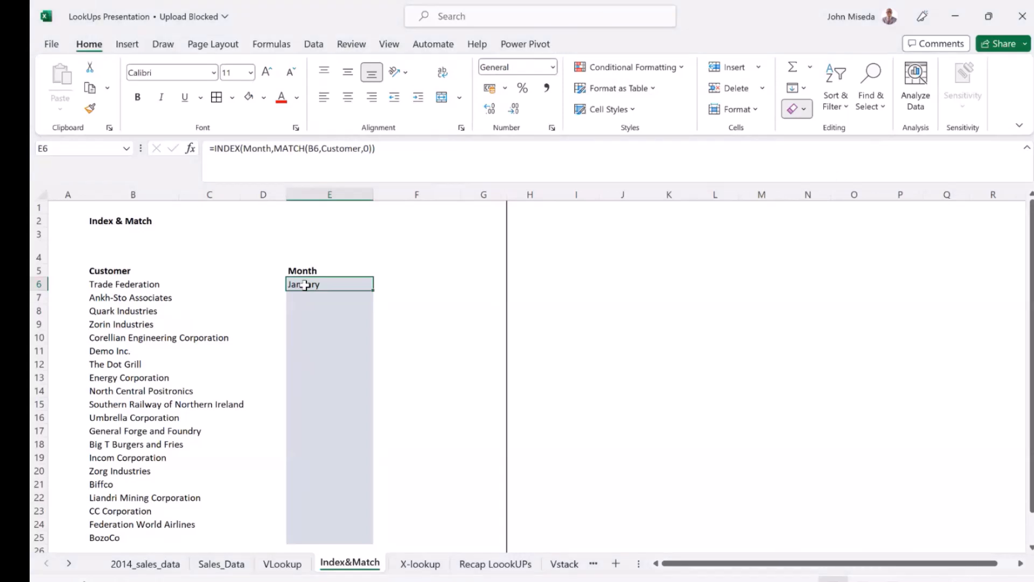
key("Delete")
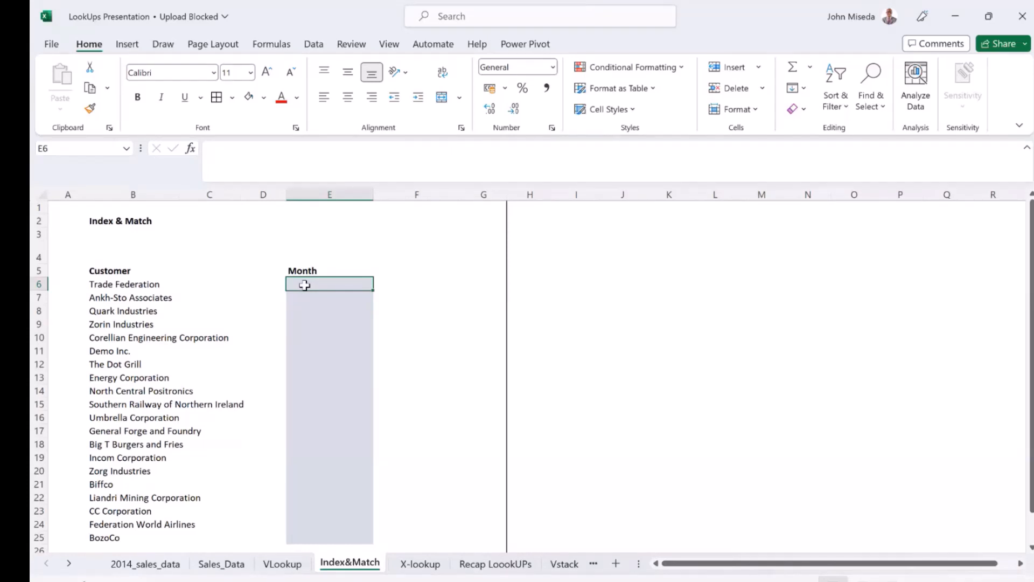
Step: Enter =MATCH(B6,Customer,0) in E6 to find the first customer's position in the Customer range
type("=")
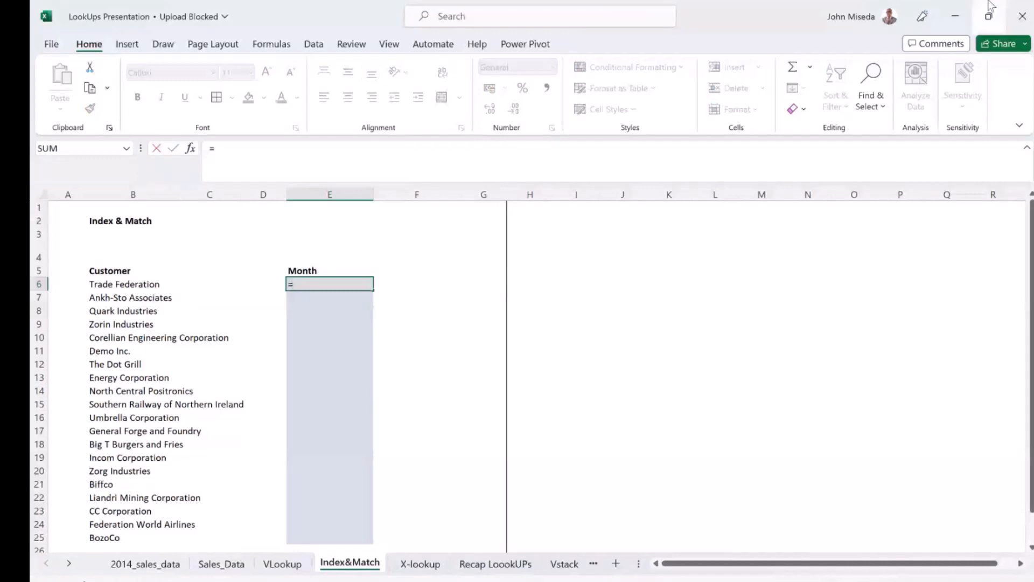
type("MATCH(")
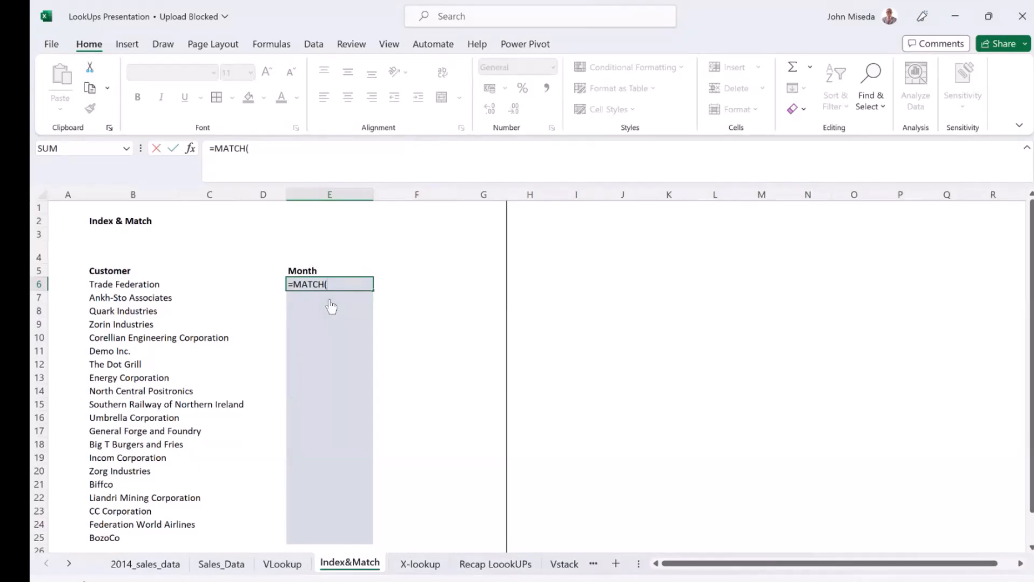
left_click(145, 284)
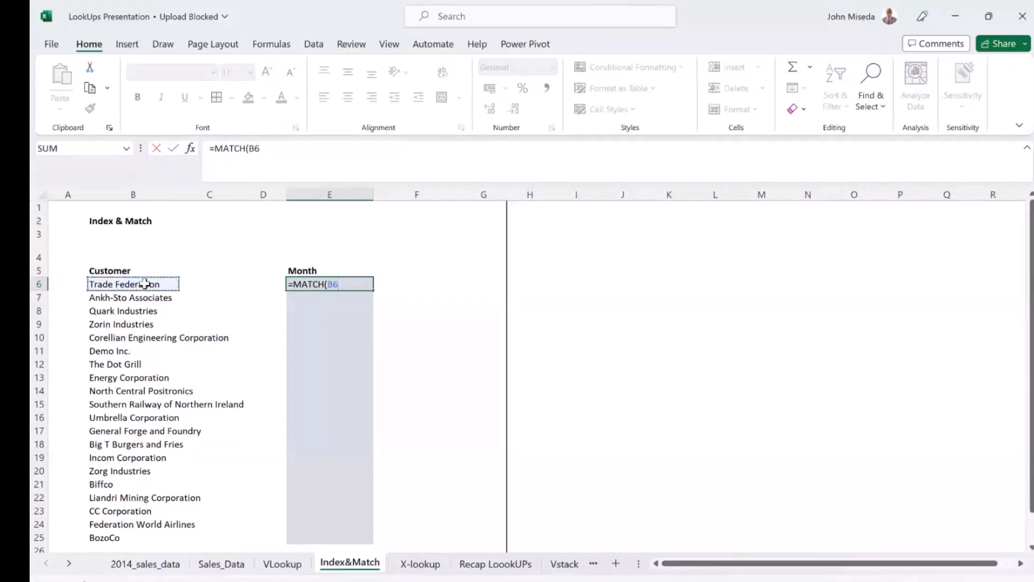
type(",")
type("cus")
key("BackSpace")
key("Return")
key("Tab")
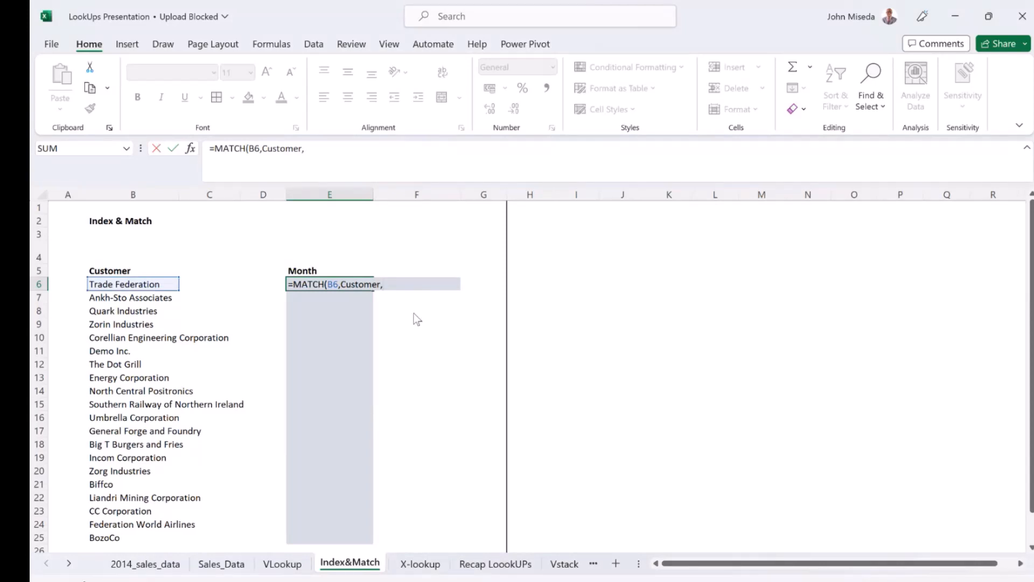
type(",0)")
key("Return")
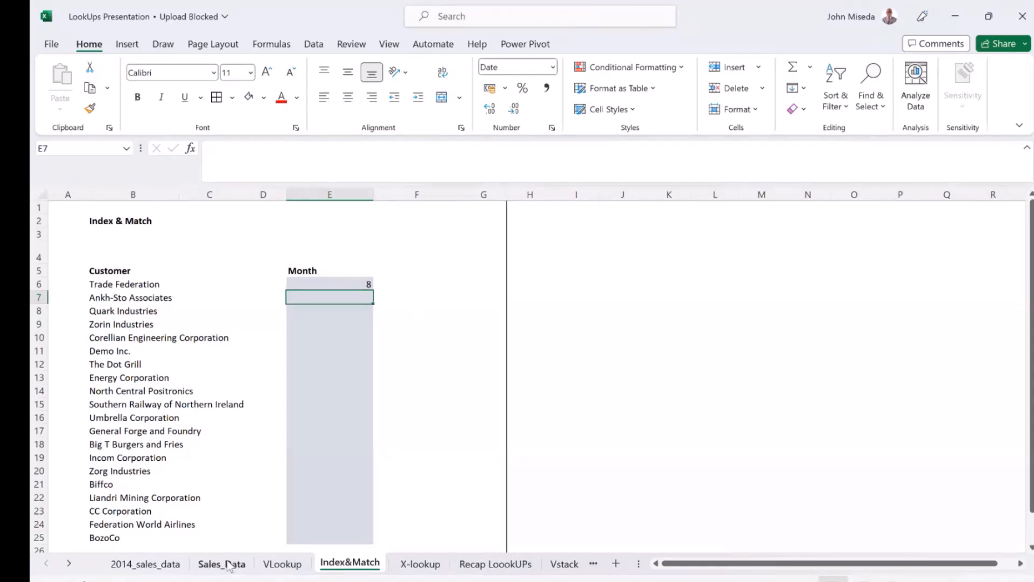
Step: Copy the name Trade Federation, check its row position on the Sales_Data sheet, and return to the Index&Match sheet
left_click(125, 283)
key("ctrl+c")
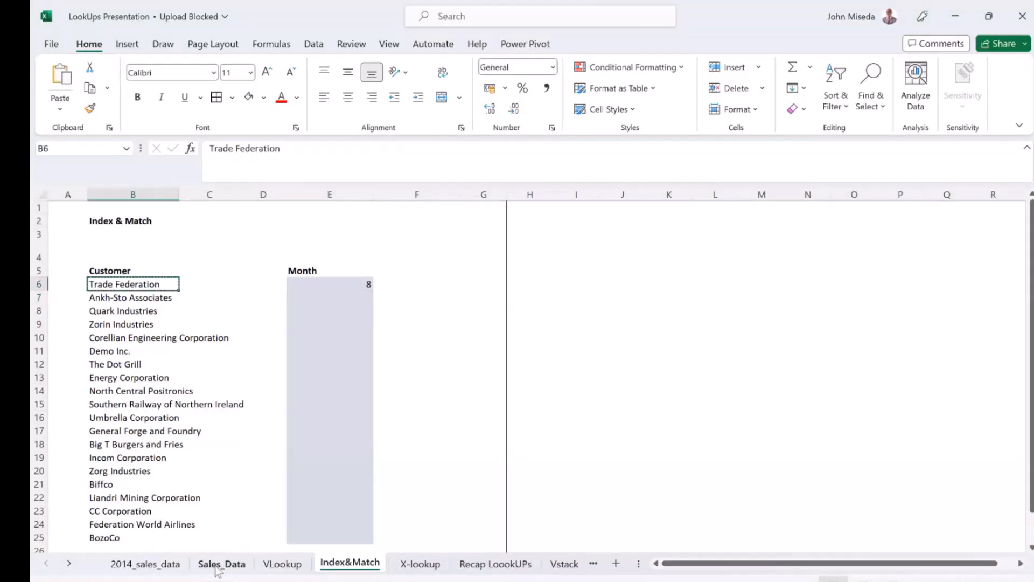
left_click(217, 565)
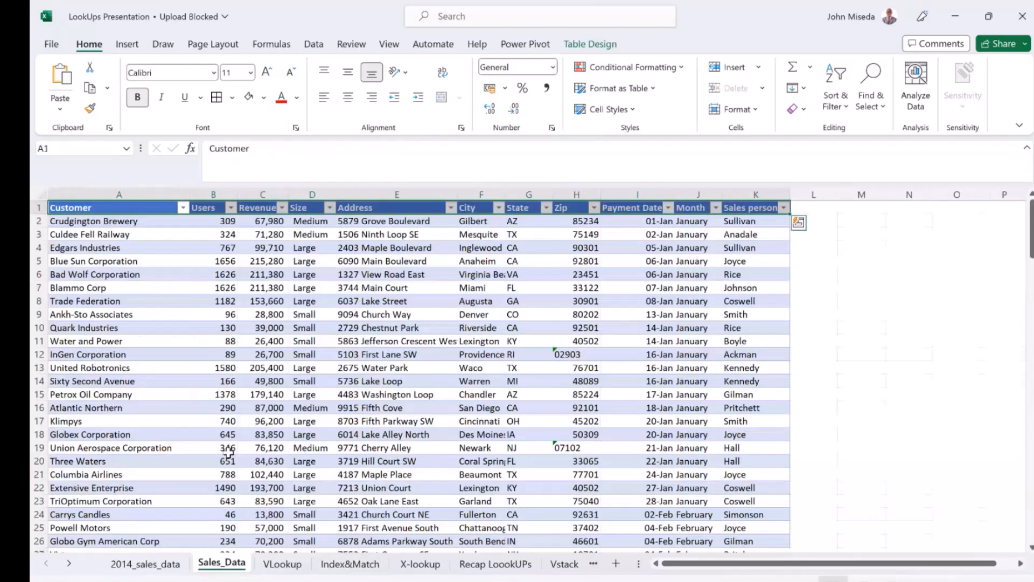
left_click(87, 301)
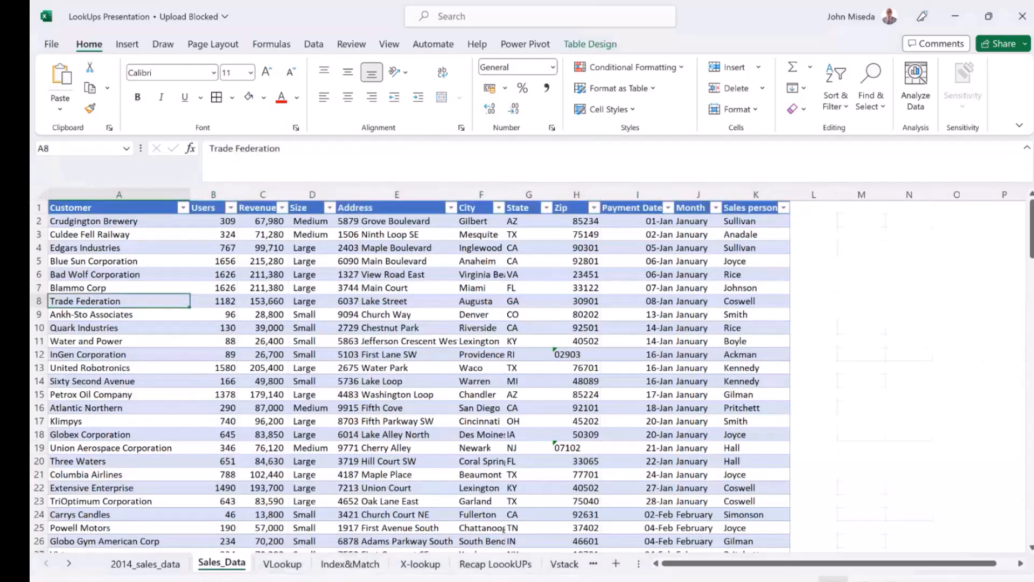
left_click(34, 301)
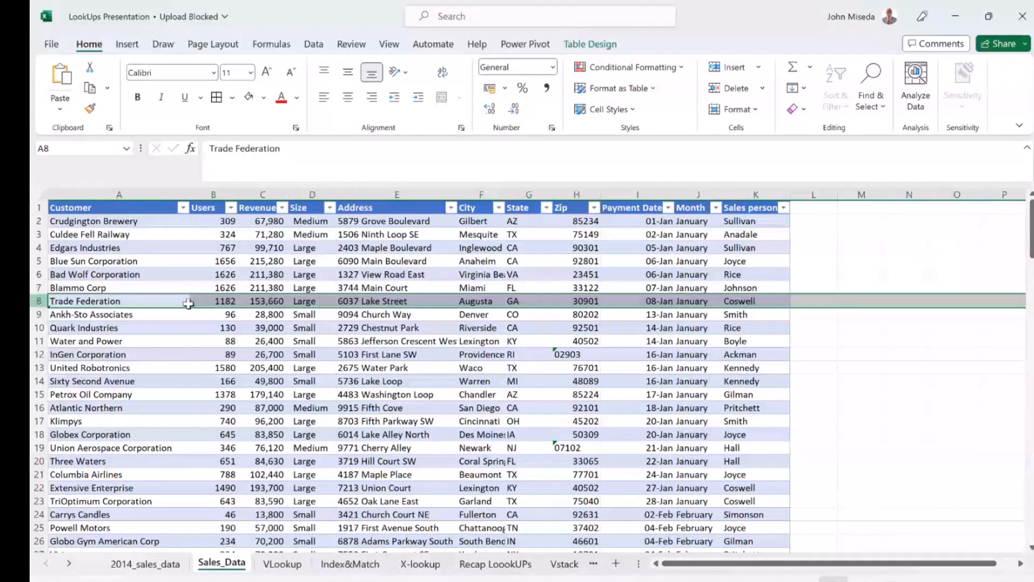
left_click(351, 563)
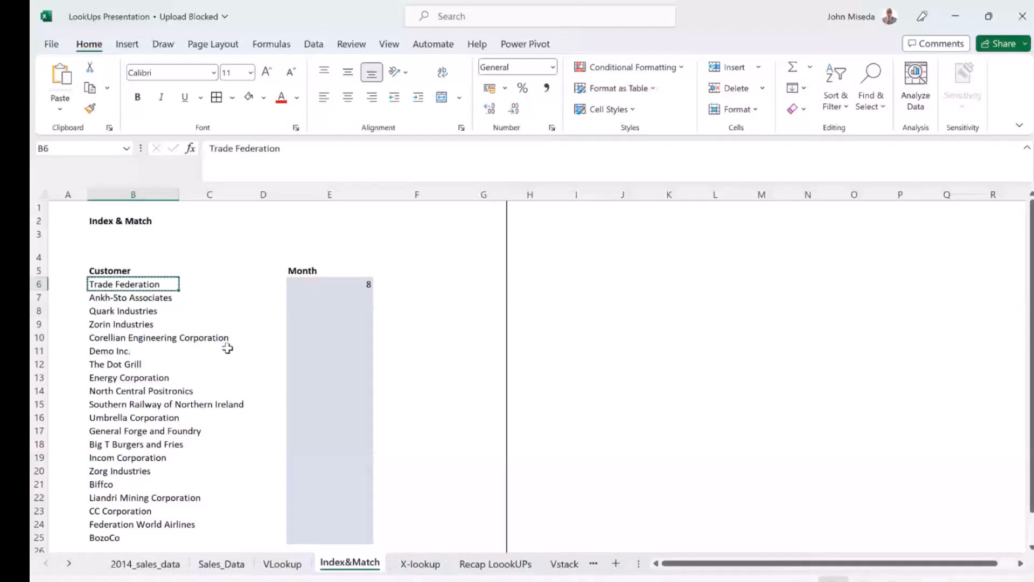
Step: Wrap the E6 formula in INDEX with the Month range, making it =INDEX(Month,MATCH(B6,Customer,0))
double_click(358, 285)
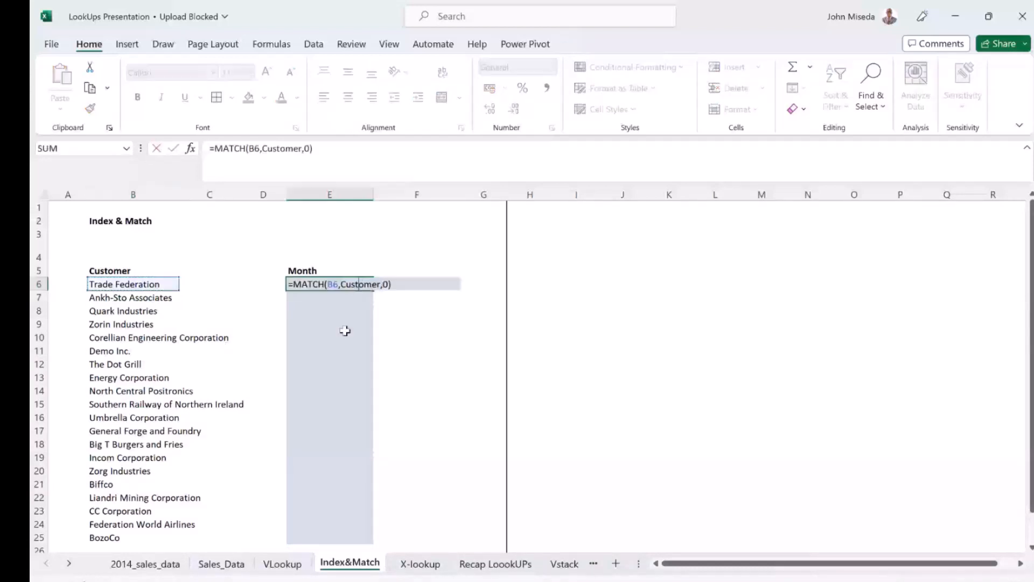
type("Ind")
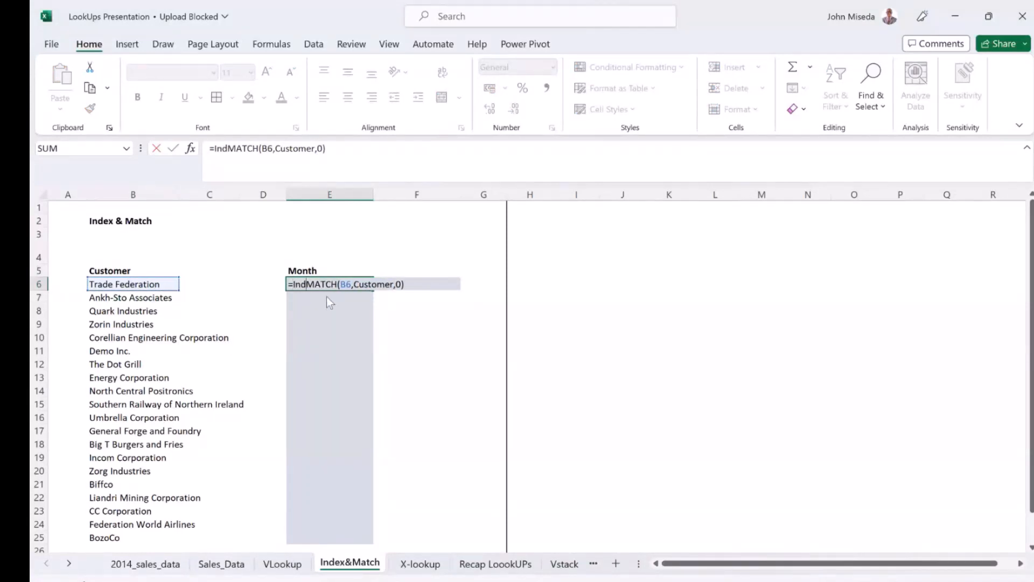
key("Tab")
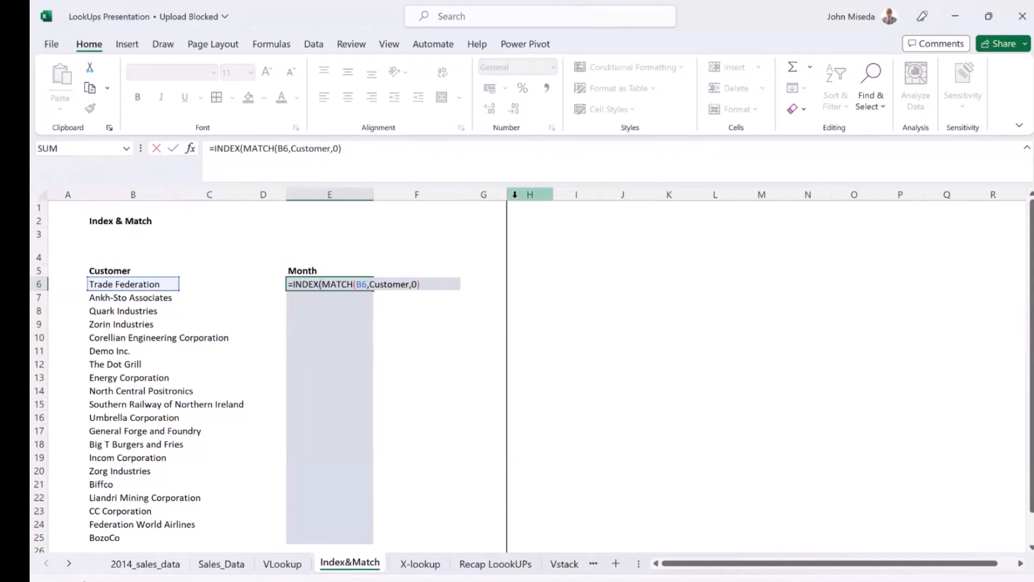
type("mo")
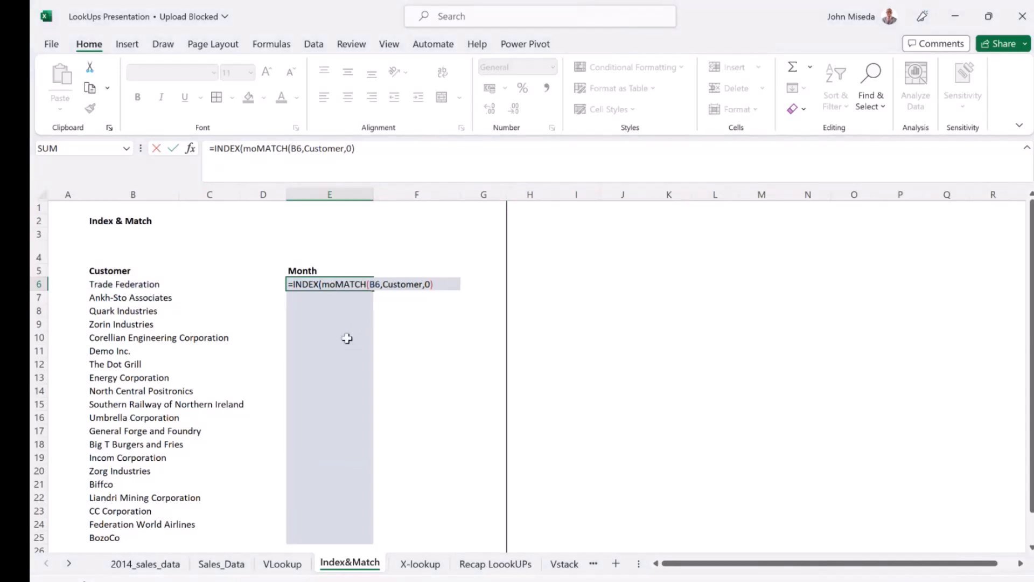
key("Tab")
type(",")
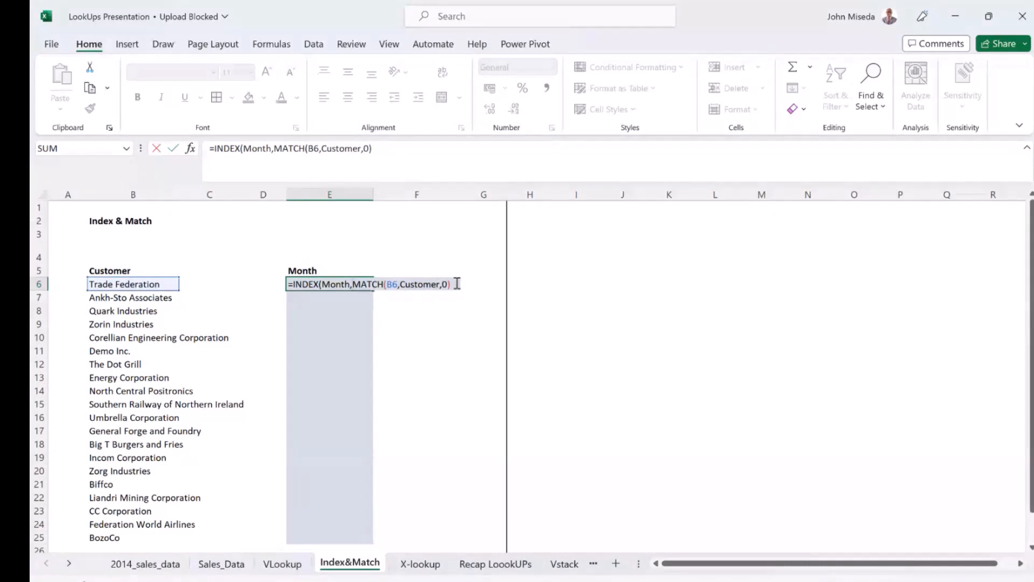
type(")")
key("Return")
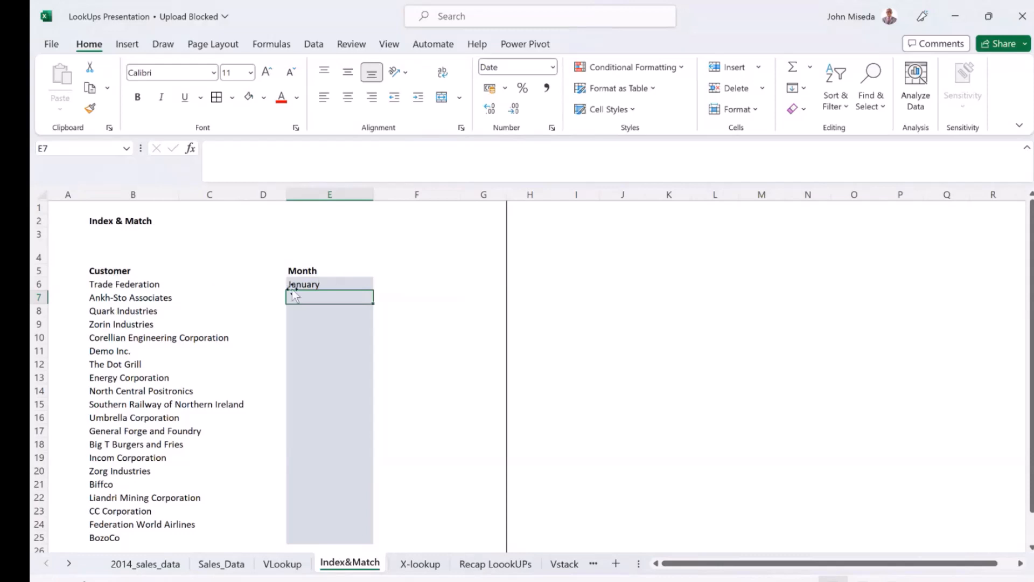
Step: Check Trade Federation's Month value on the Sales_Data sheet and return to the Index&Match sheet
left_click(223, 563)
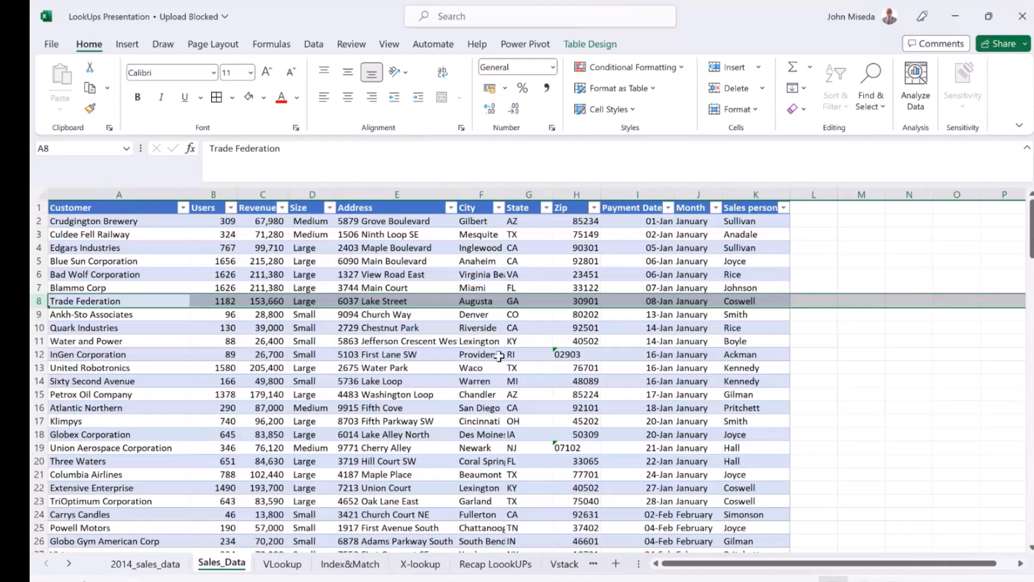
left_click(692, 300)
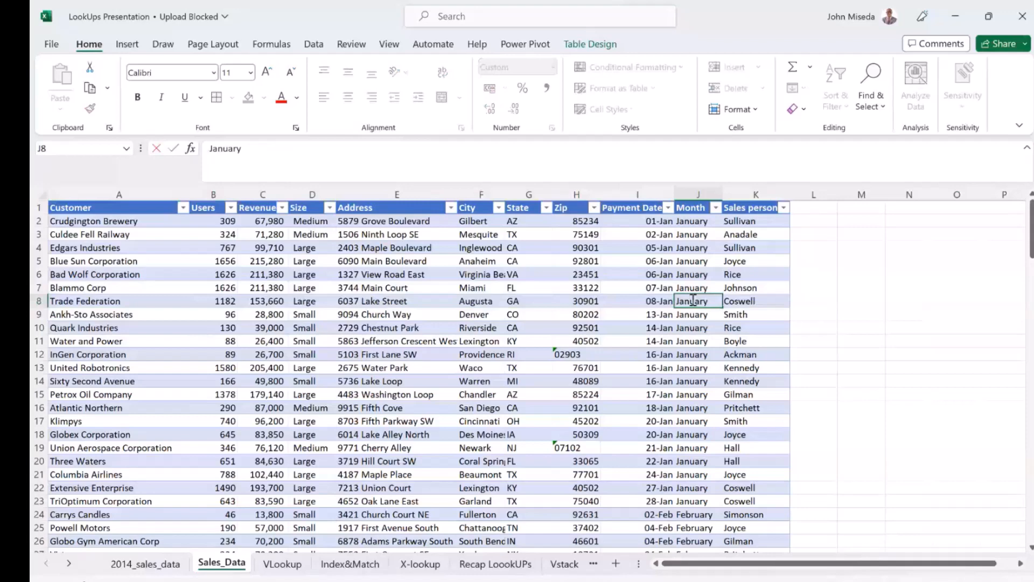
left_click(341, 562)
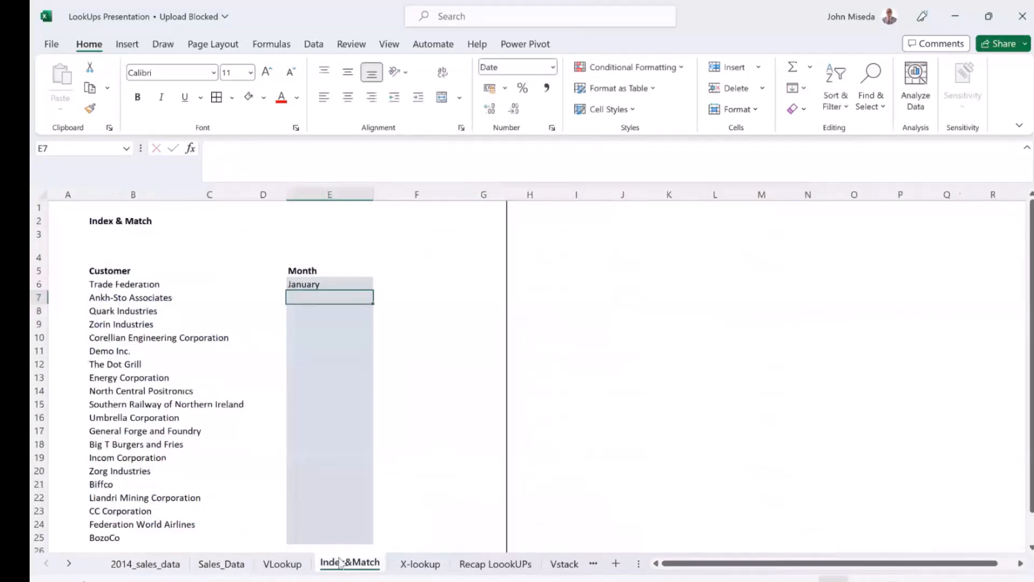
Step: Change the MATCH lookup value in the E6 formula to the column-locked reference $B6
left_click(328, 458)
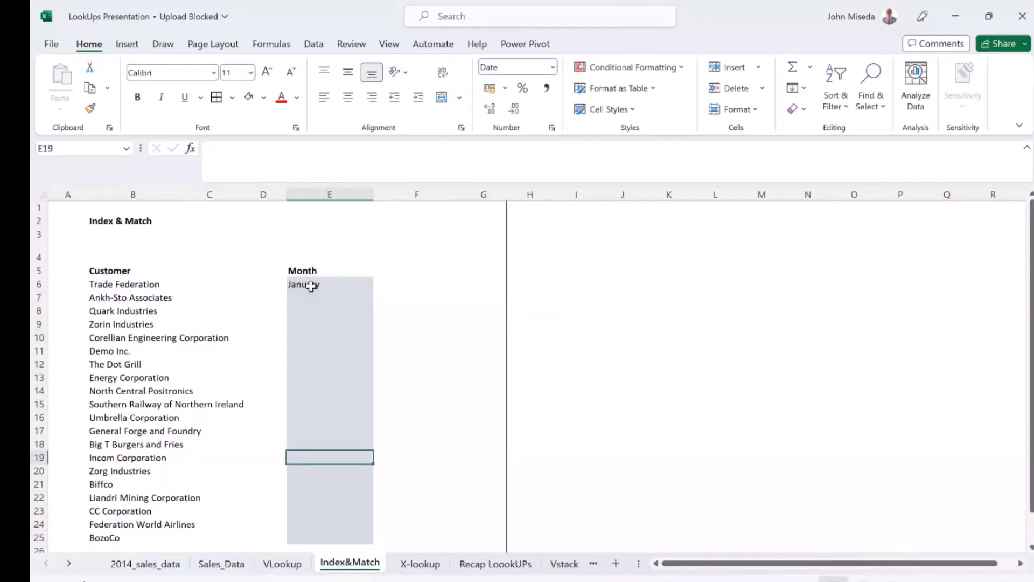
left_click(311, 286)
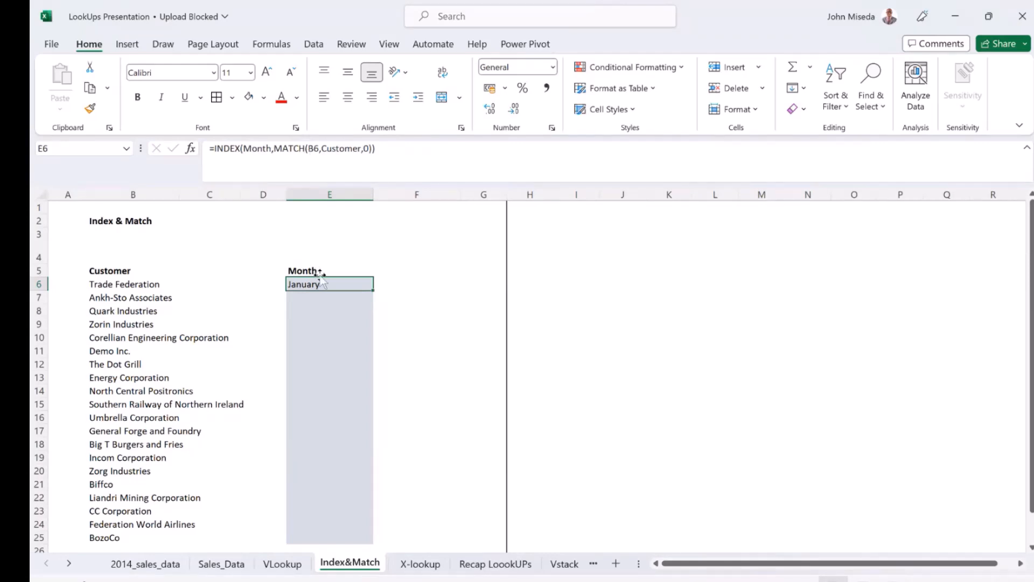
left_click_drag(320, 149, 312, 148)
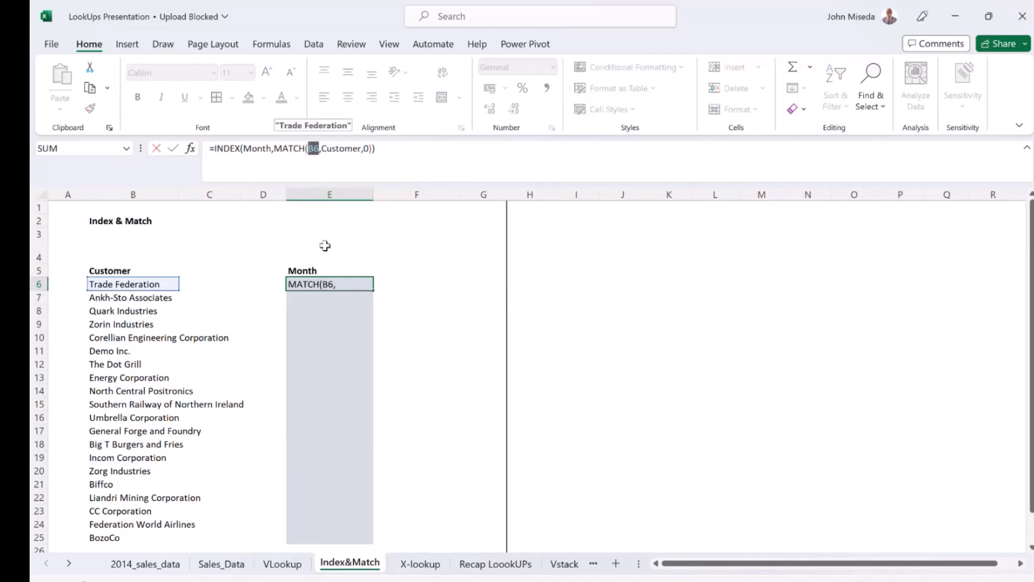
key("F4")
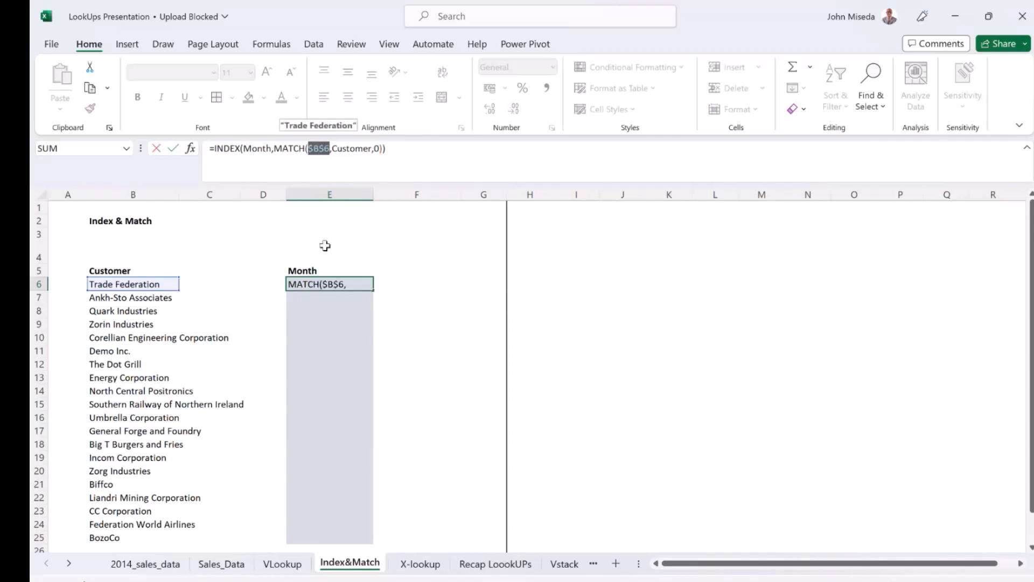
key("F4")
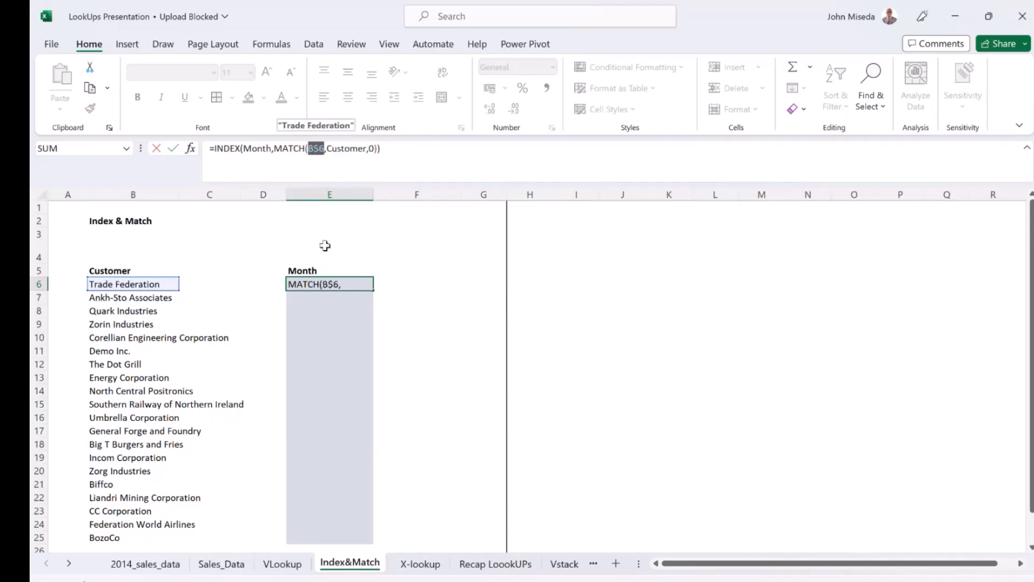
key("F4")
key("Return")
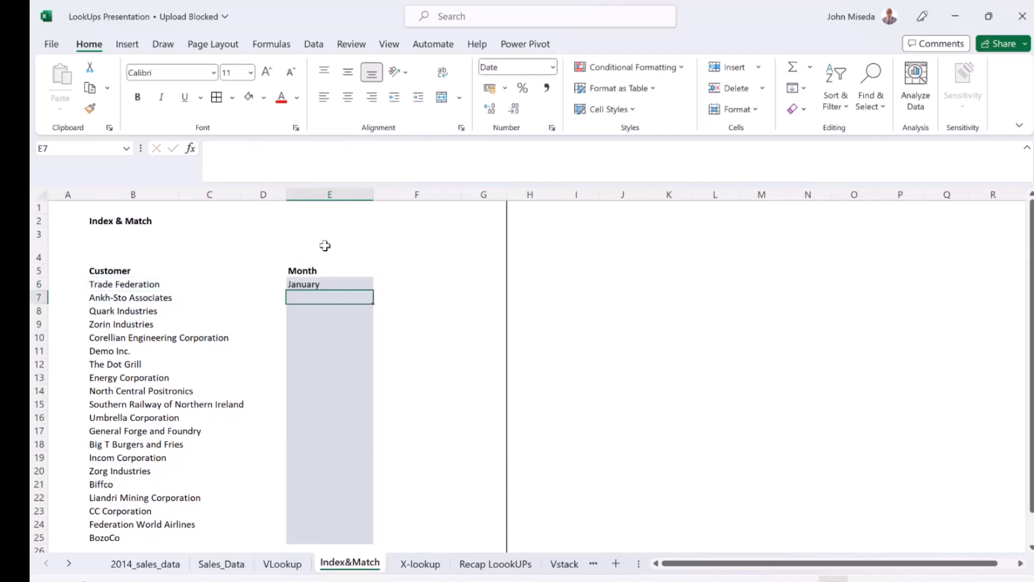
Step: Fill the E6 INDEX and MATCH formula down the Month column to E25
left_click(347, 286)
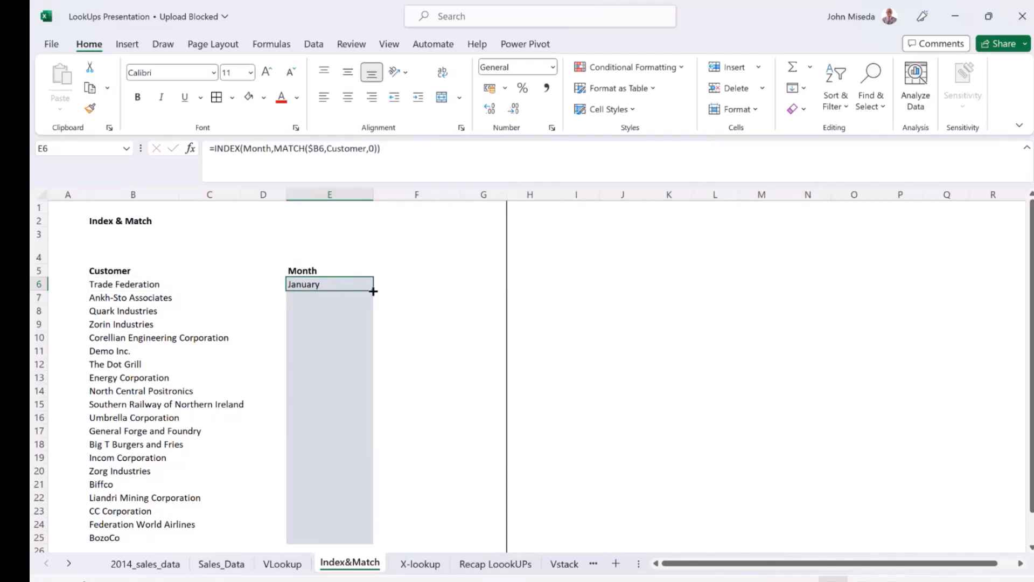
left_click_drag(373, 290, 374, 358)
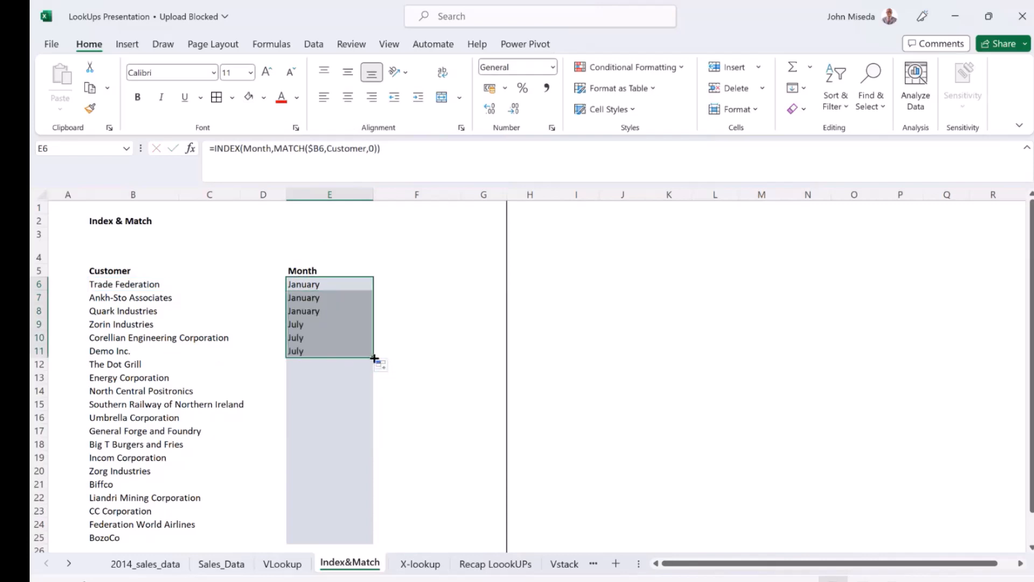
left_click_drag(373, 358, 386, 492)
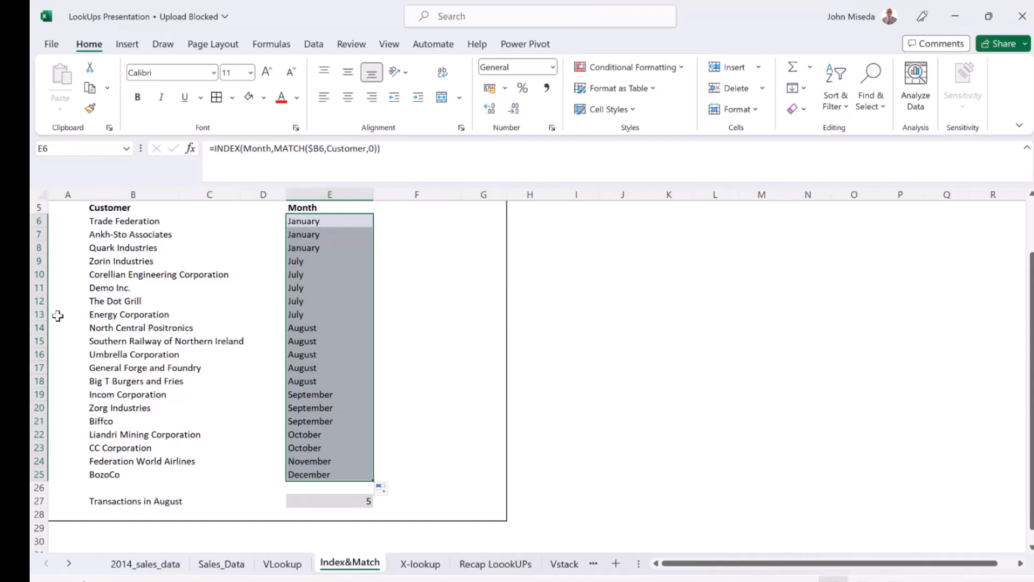
Step: Copy the name The Dot Grill and check that customer's Month value in its row on the Sales_Data sheet
left_click(116, 300)
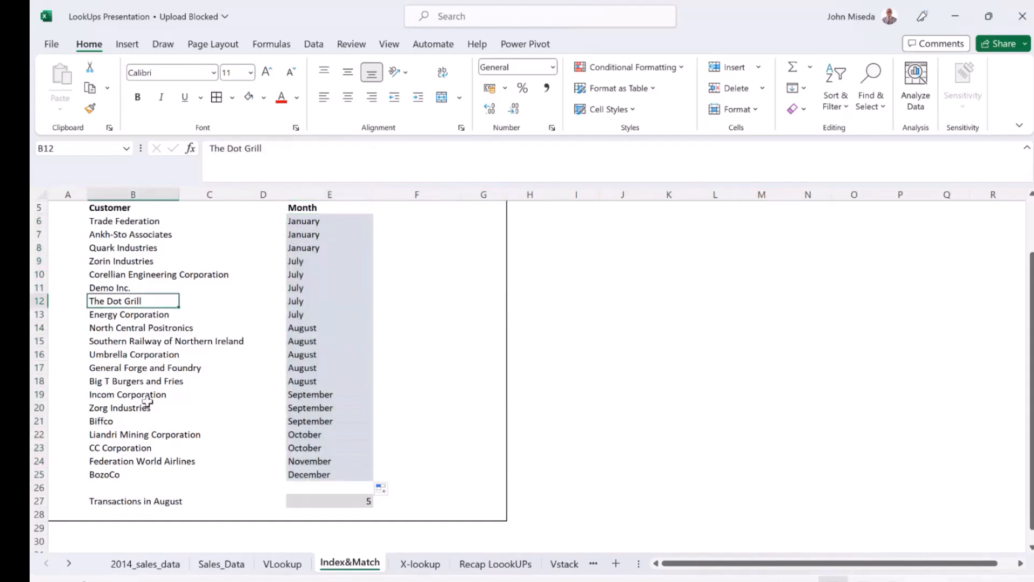
key("ctrl+c")
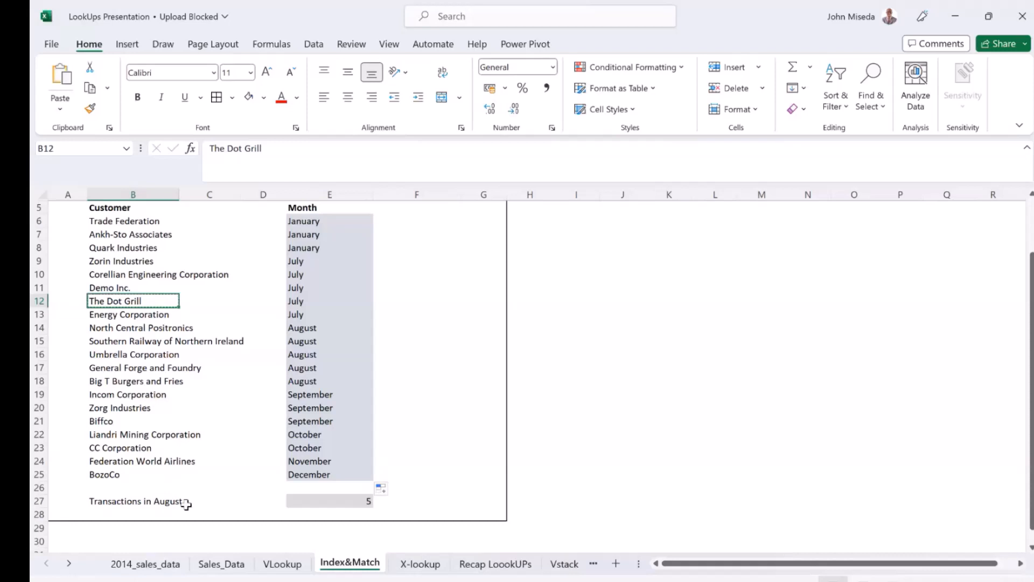
left_click(221, 564)
key("ctrl+Left")
key("ctrl+Down")
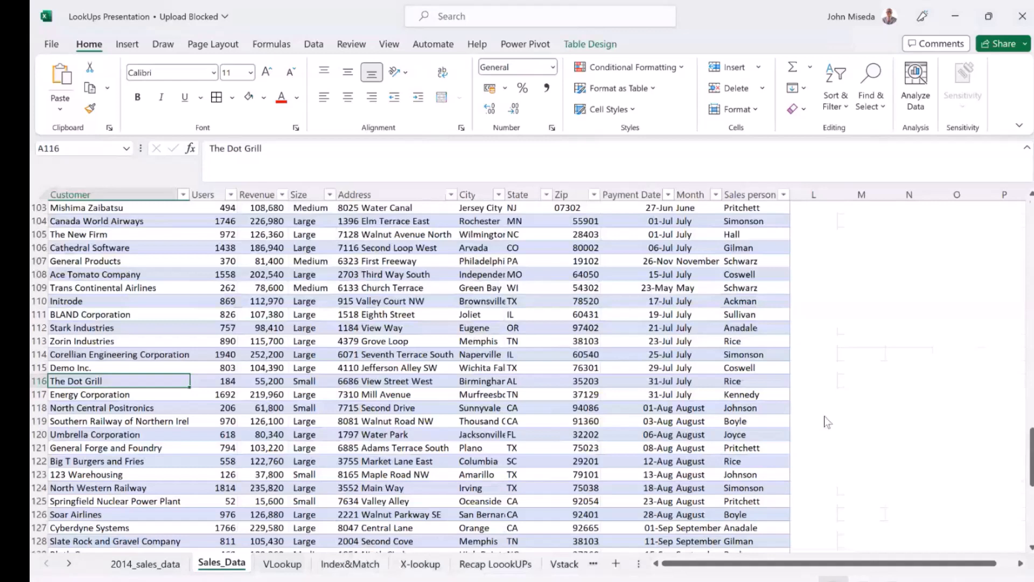
key("shift+space")
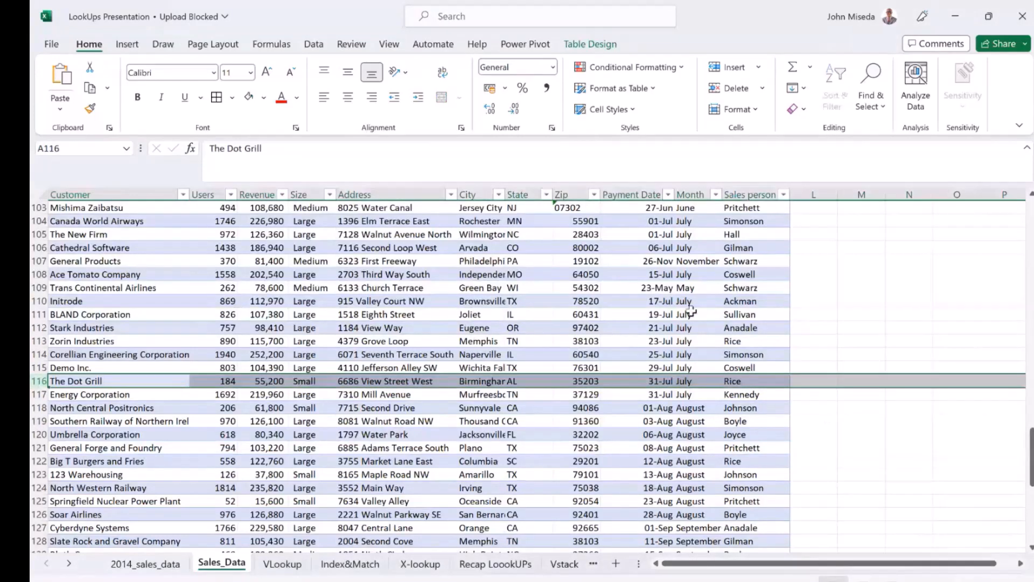
left_click(690, 382)
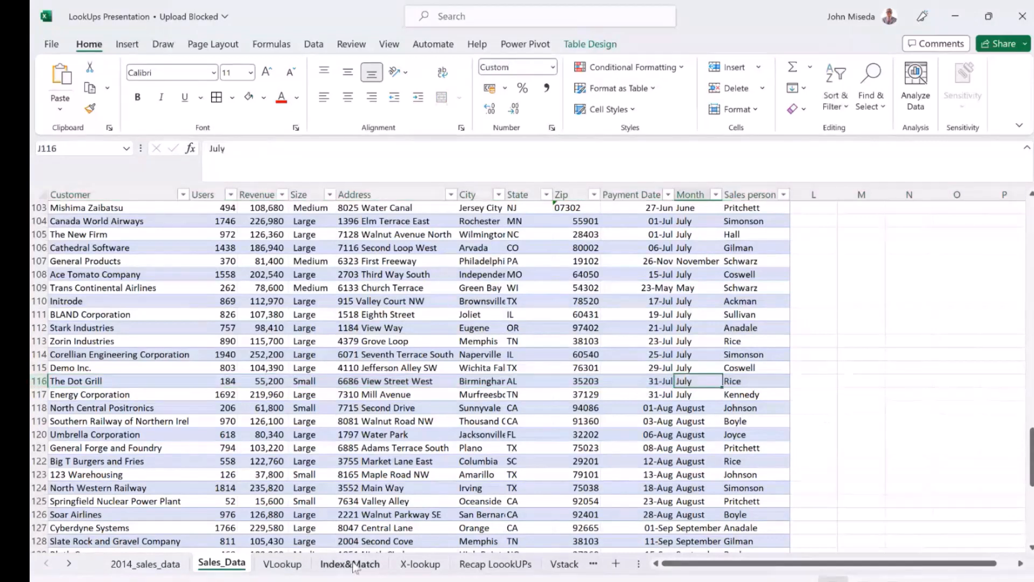
Step: Check The Dot Grill's Month result in E12 on the Index&Match sheet and switch to the X-lookup sheet
left_click(352, 563)
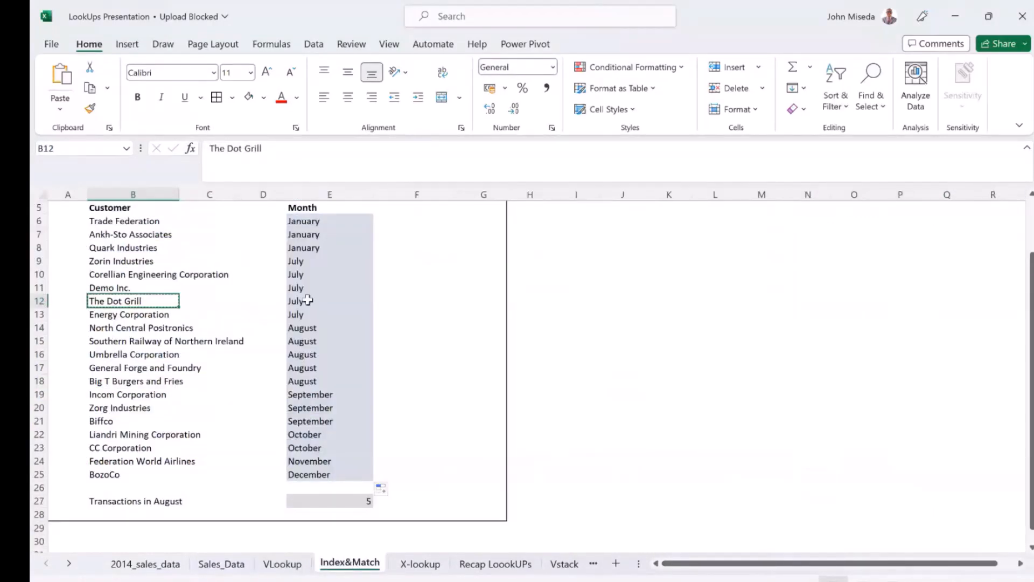
left_click(308, 300)
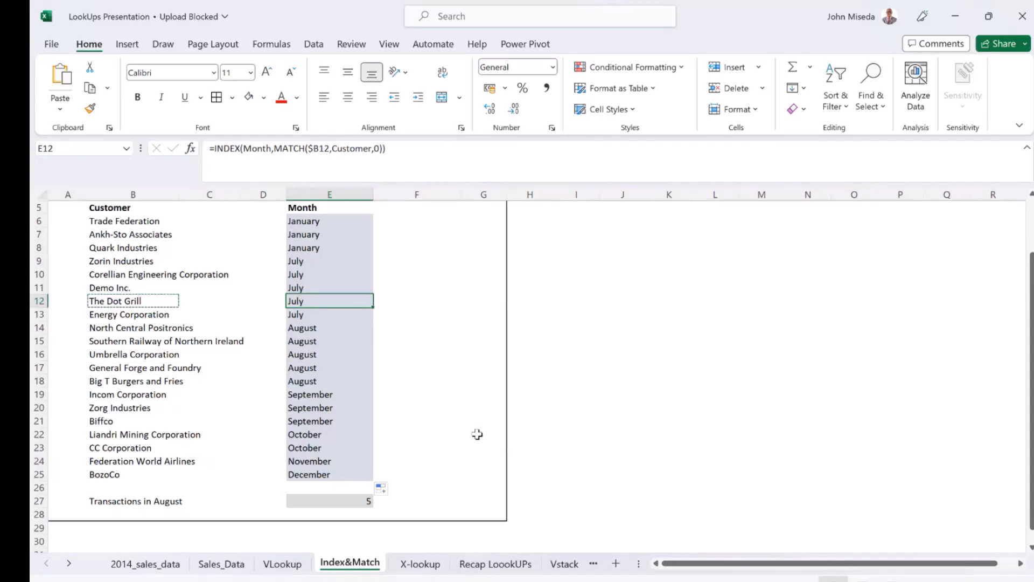
left_click(412, 566)
left_click(412, 567)
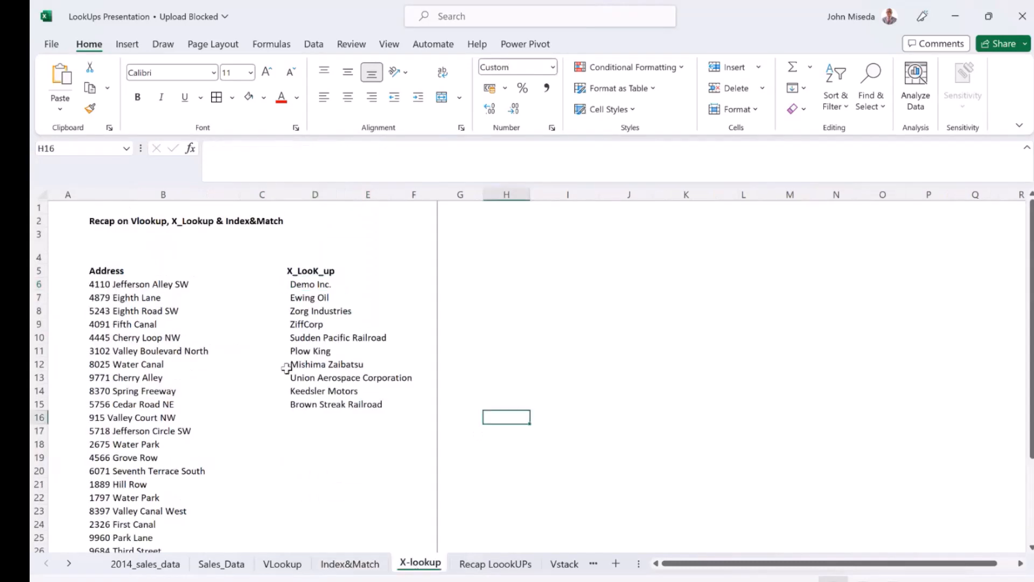
Step: Clear the contents of the X_LooK_up results in D6:D15
left_click(288, 367)
left_click_drag(302, 285, 300, 403)
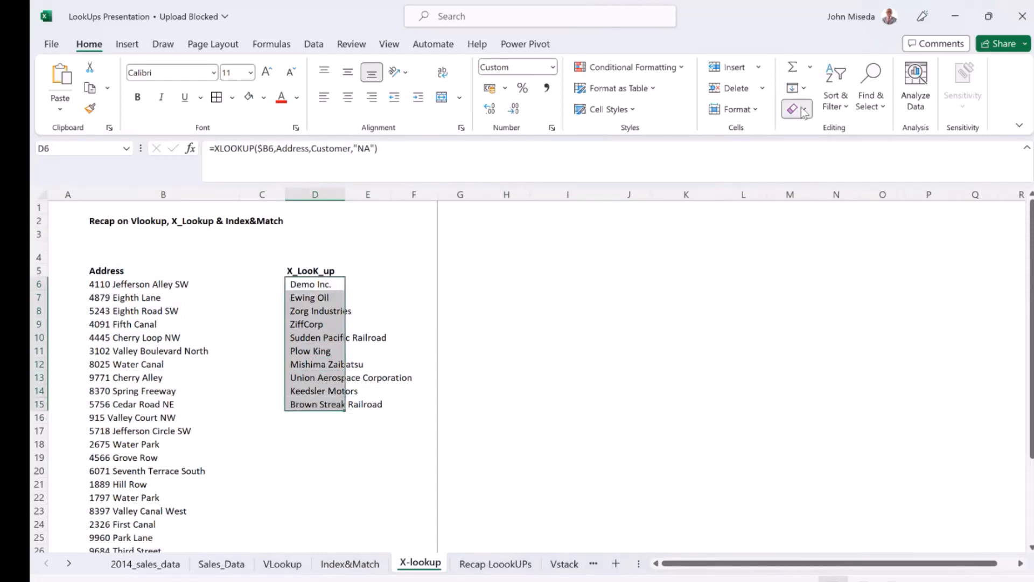
left_click(803, 110)
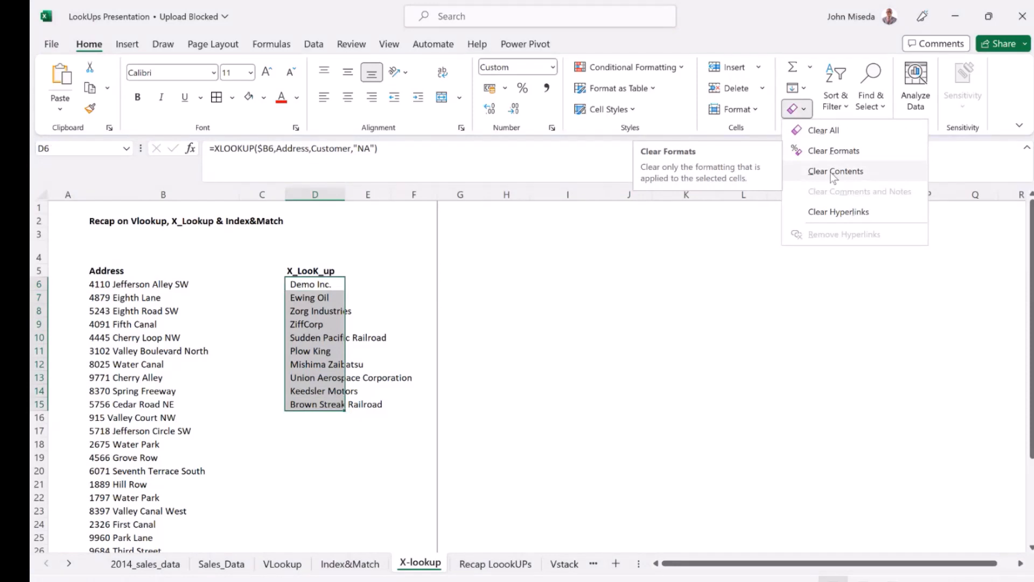
left_click(836, 172)
left_click(644, 337)
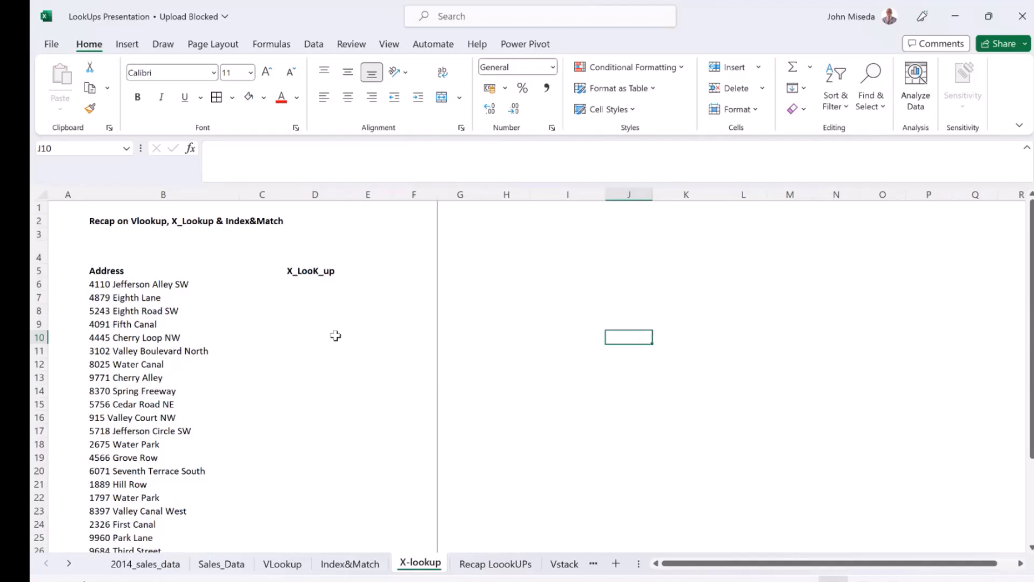
Step: Undo the clearing of the X_LooK_up results in D6:D15
left_click(292, 285)
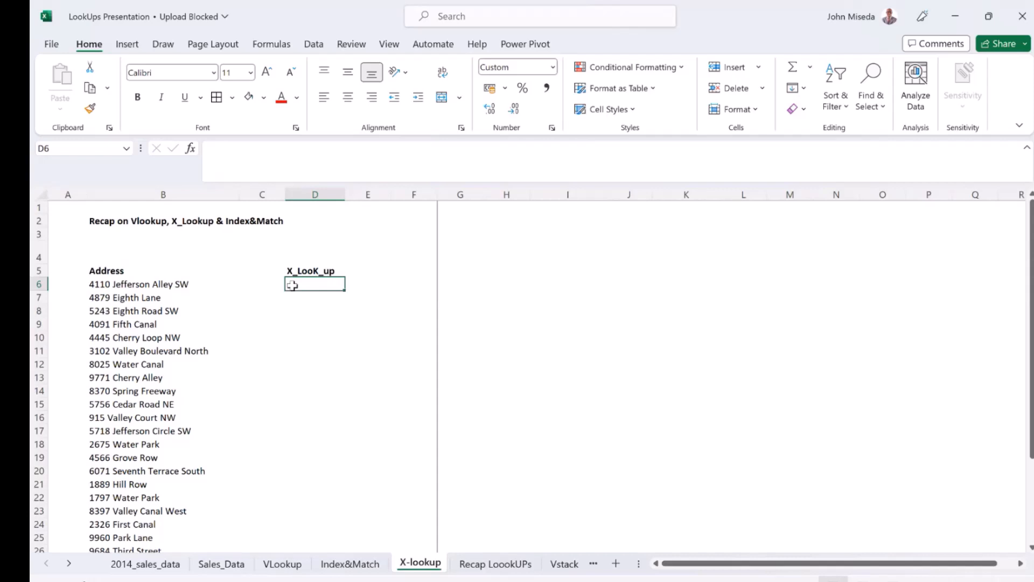
key("ctrl+z")
left_click(300, 270)
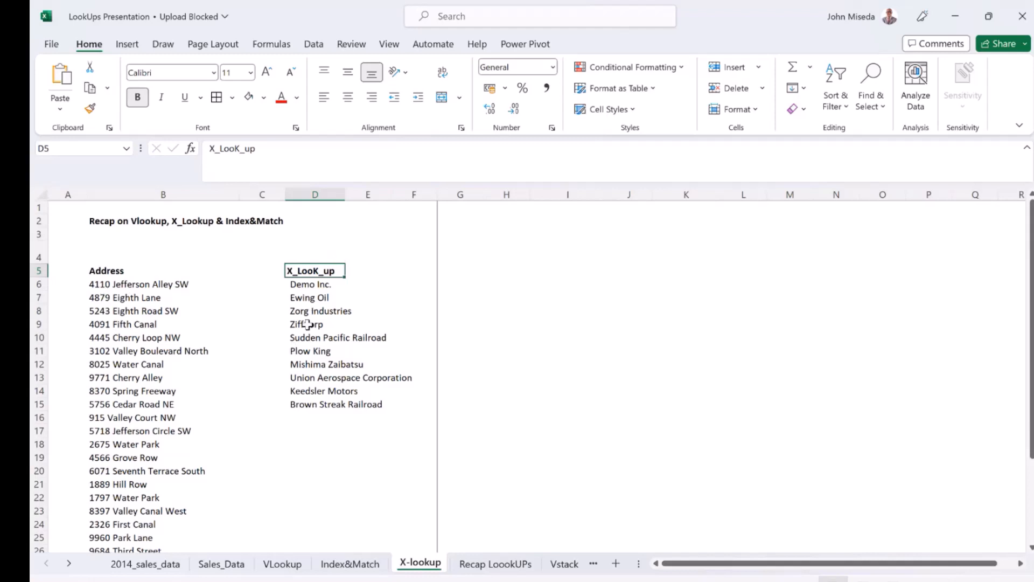
Step: Review the existing XLOOKUP results and examine the Customer and Address columns on the Sales_Data sheet
left_click_drag(324, 285, 323, 364)
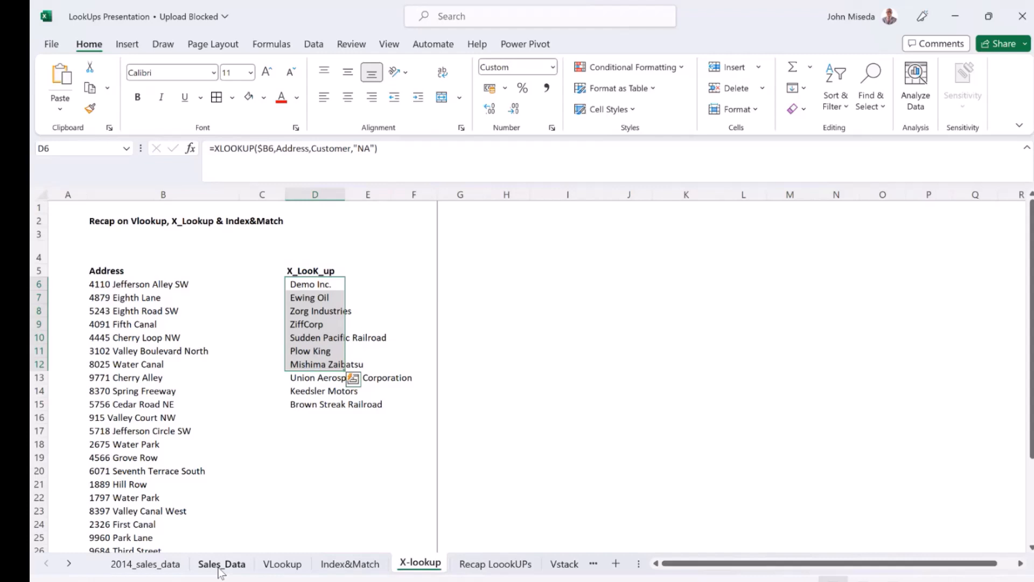
left_click(221, 564)
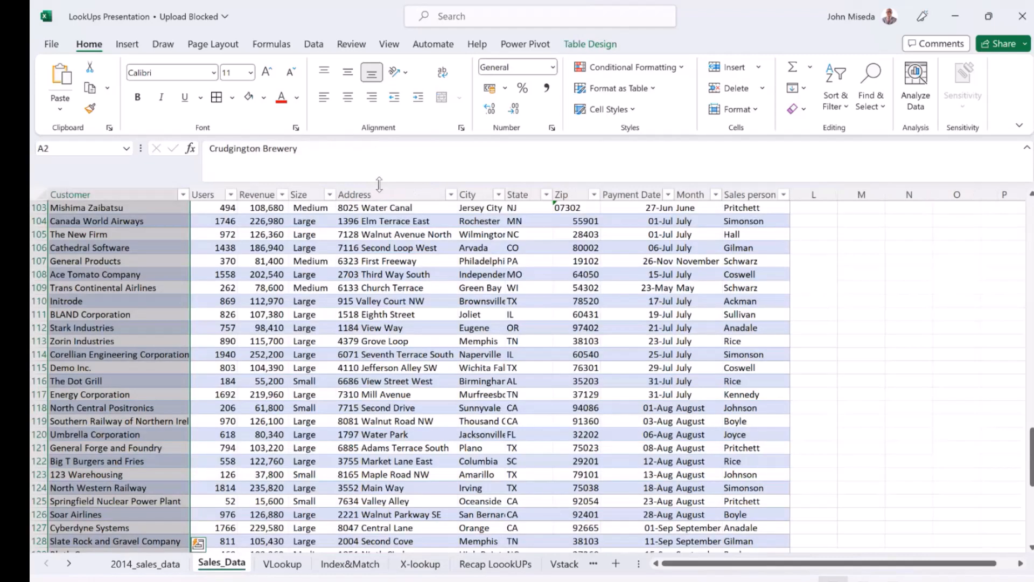
left_click(379, 186)
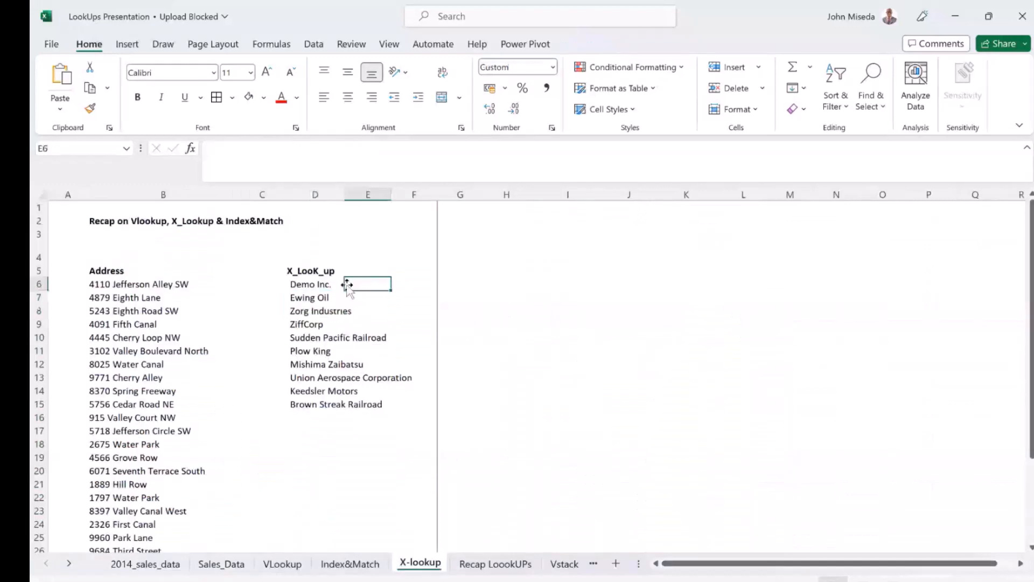
Step: Clear the contents of the existing XLOOKUP results in D6:D15 on the X-lookup sheet
left_click_drag(342, 286, 312, 410)
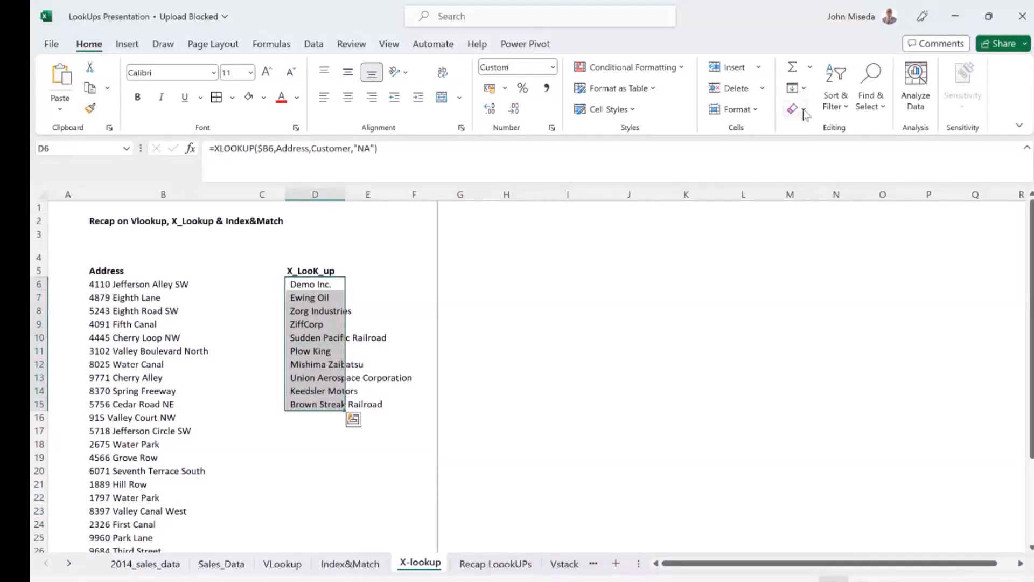
left_click(796, 108)
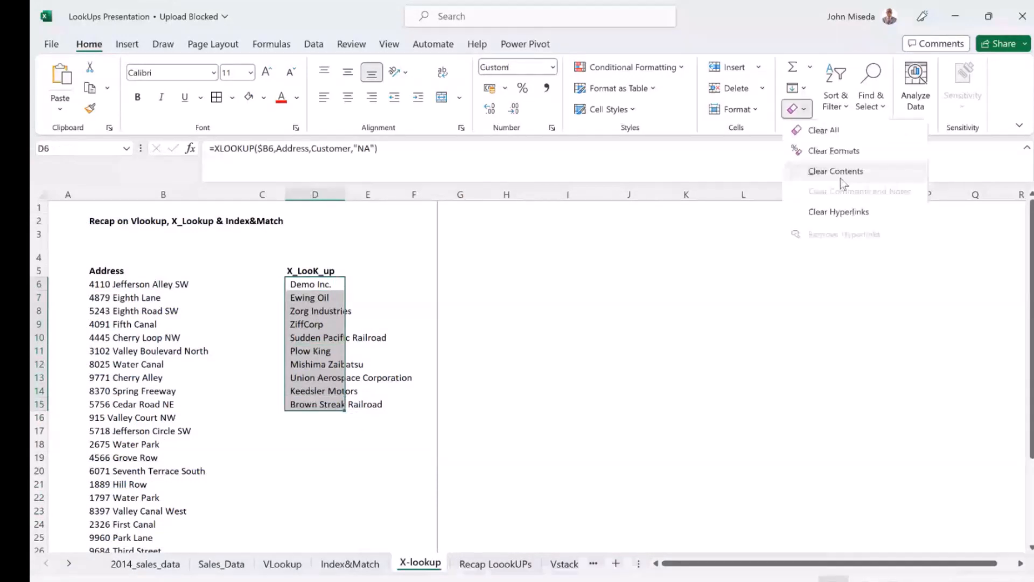
left_click(841, 174)
Step: Change the column header in D5 to Customer
left_click(310, 271)
type("Cus")
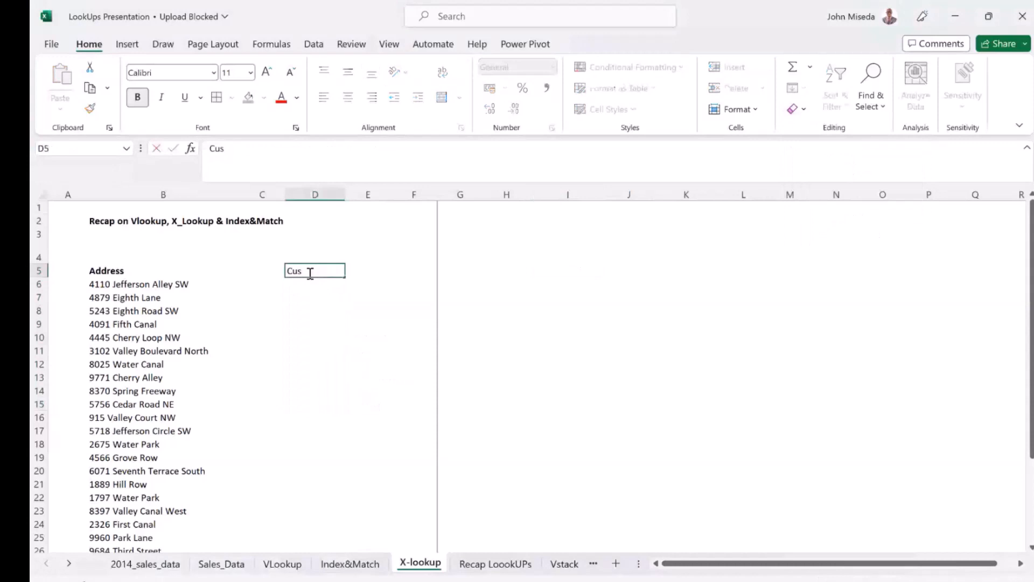
type("tomer")
left_click(361, 347)
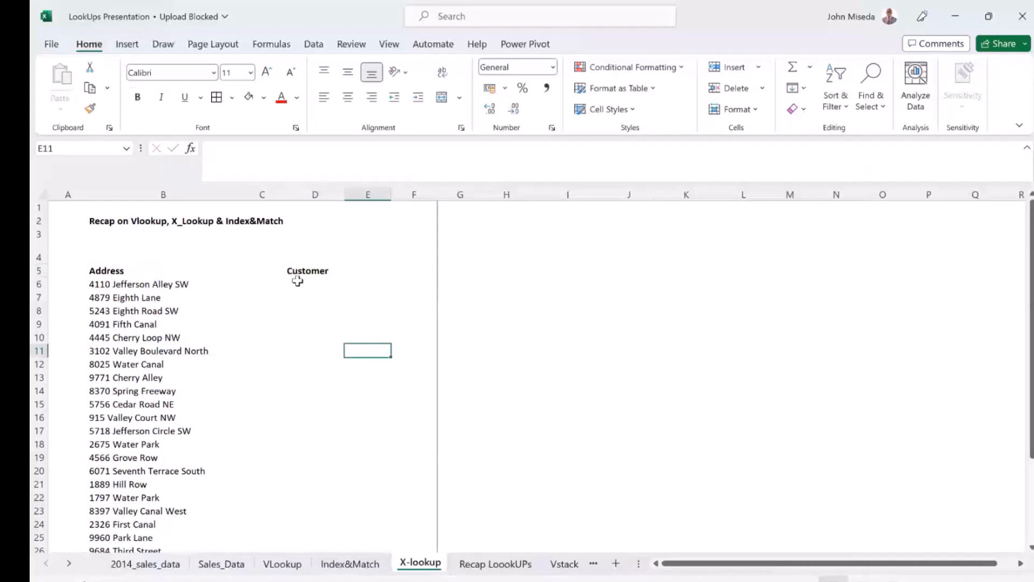
Step: Enter =XLOOKUP(B6,Address,Customer,"NA") in D6 to retrieve the customer for the first address
left_click(300, 283)
type("=")
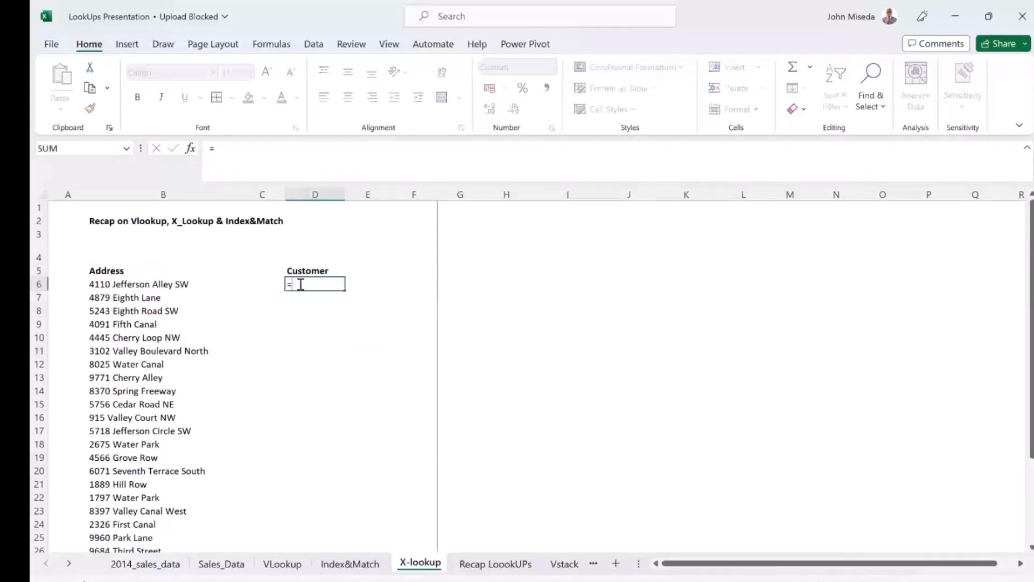
type("x")
double_click(328, 313)
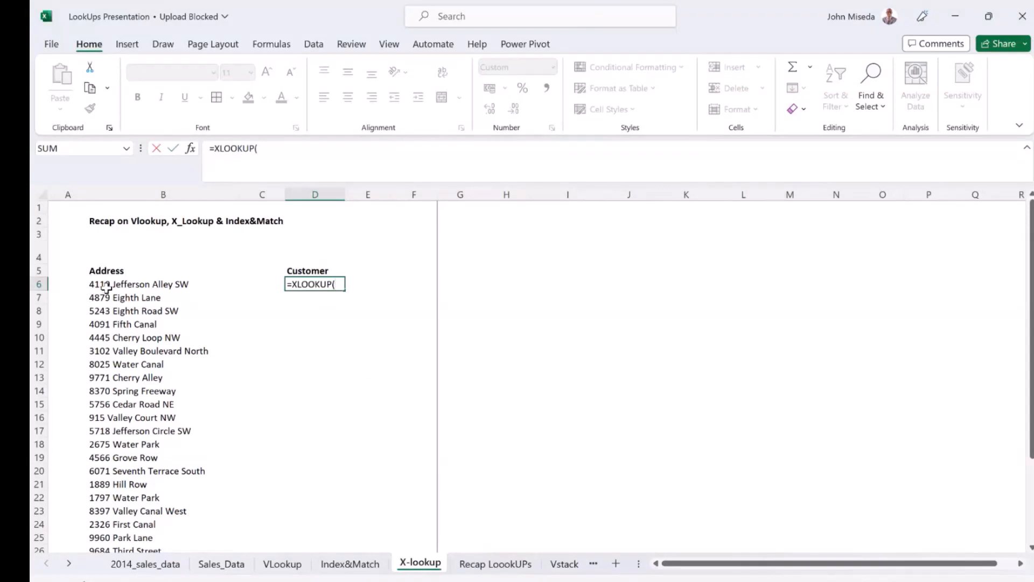
left_click(106, 288)
type(",")
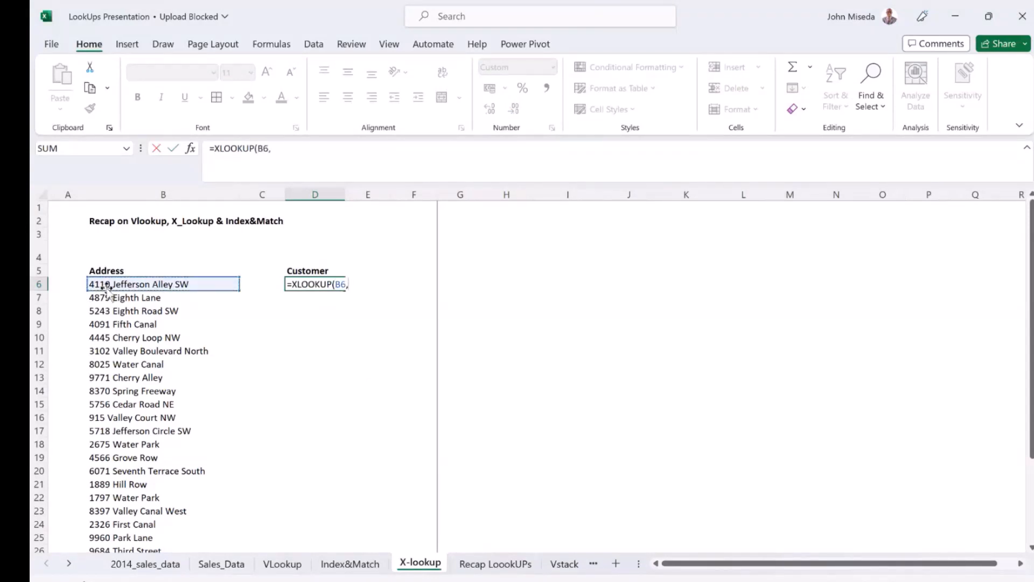
type("ad")
key("Tab")
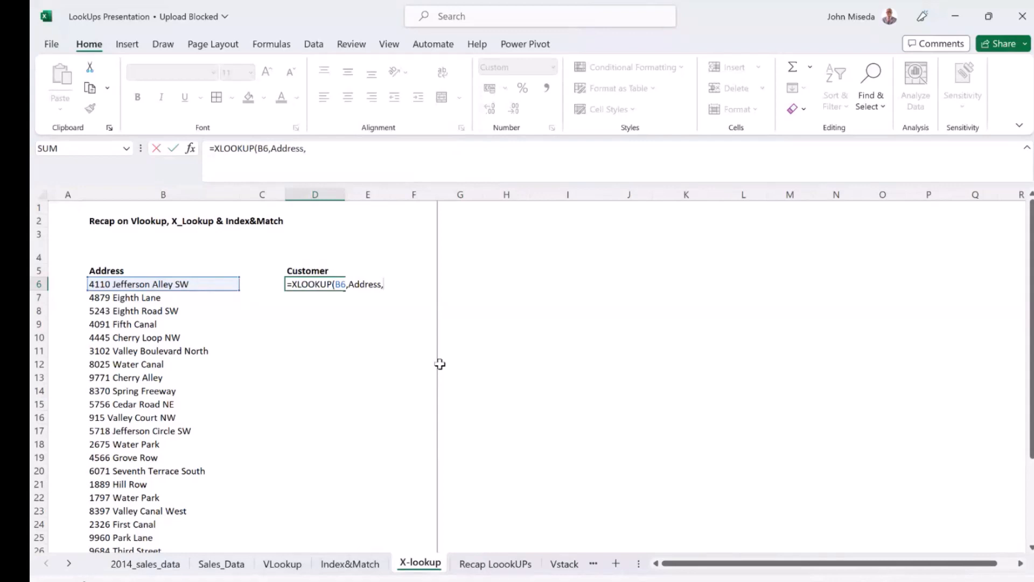
type(",cu")
key("Tab")
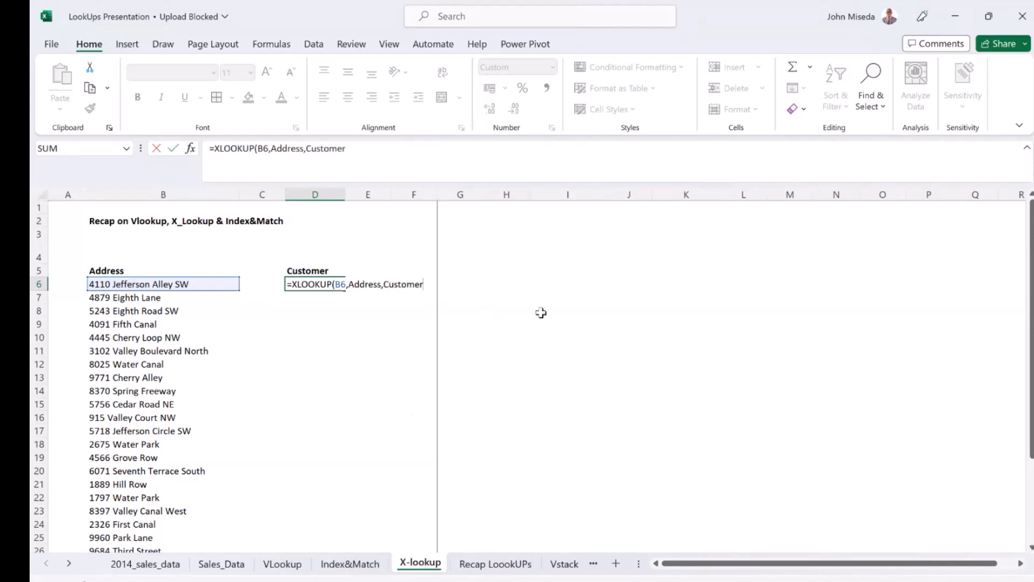
type(",\"NA\")")
key("Return")
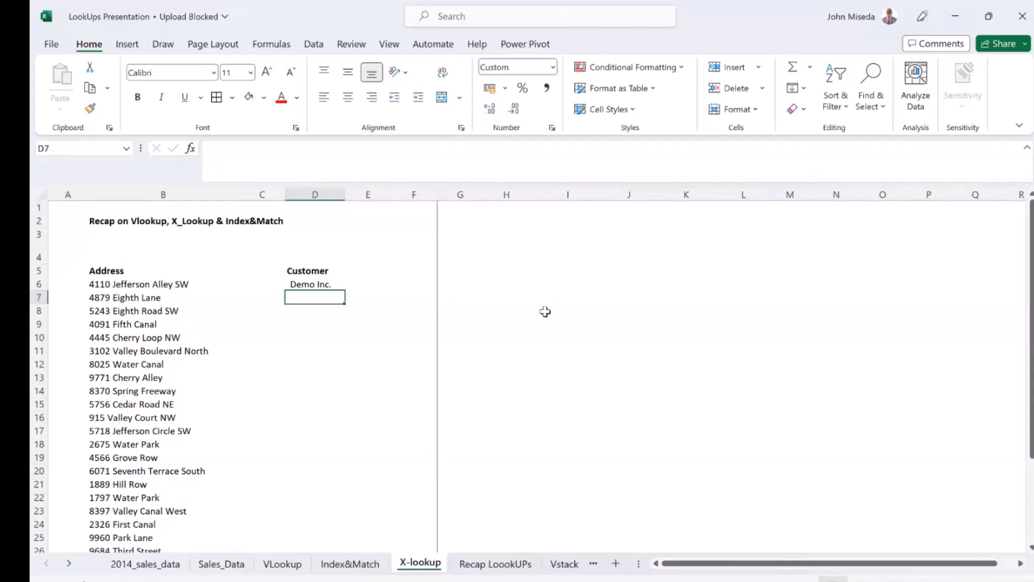
Step: Fill the D6 XLOOKUP formula down the Customer column to D30
left_click(118, 285)
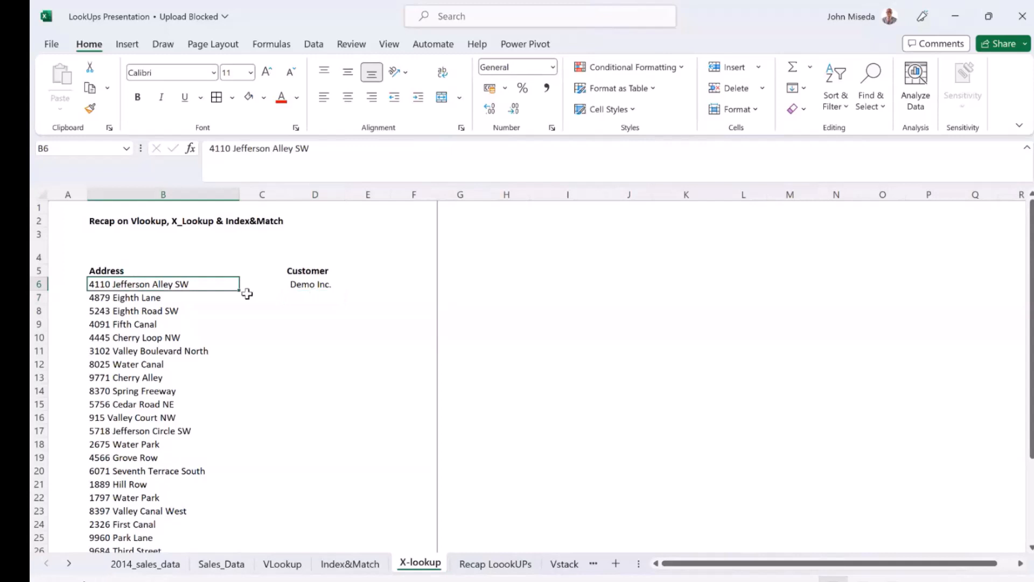
left_click(309, 287)
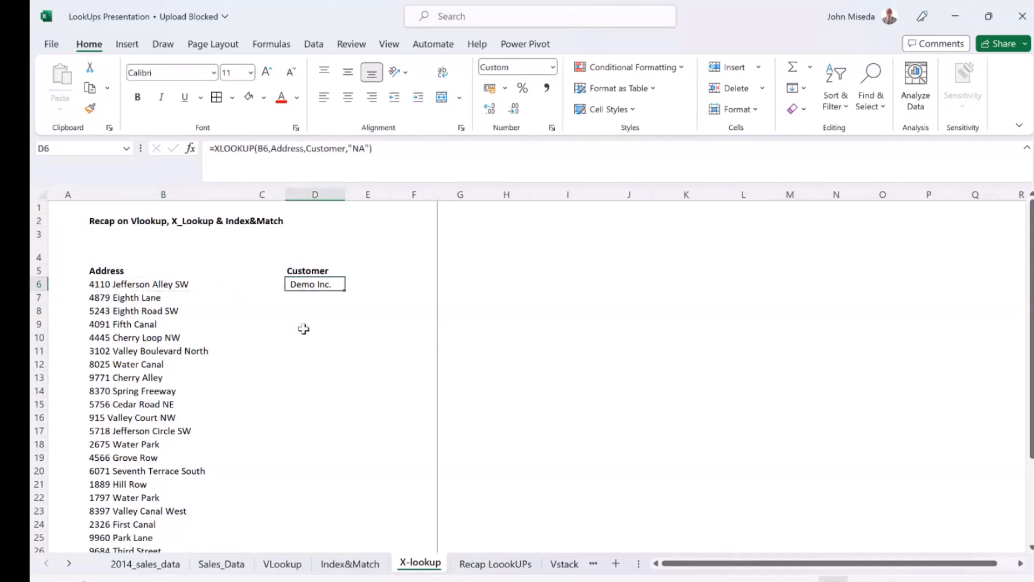
left_click_drag(345, 292, 337, 491)
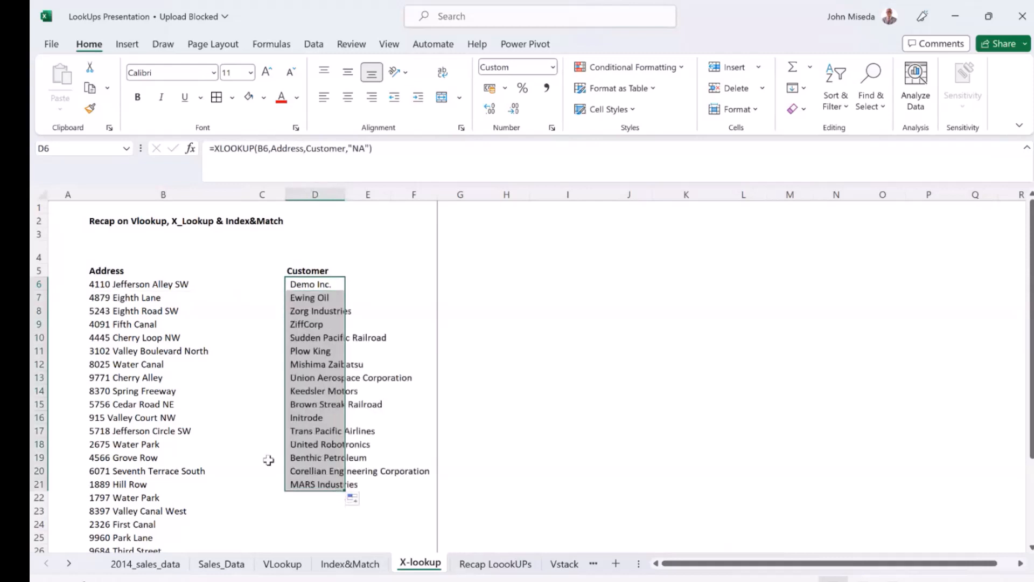
scroll(298, 441, "down", 3)
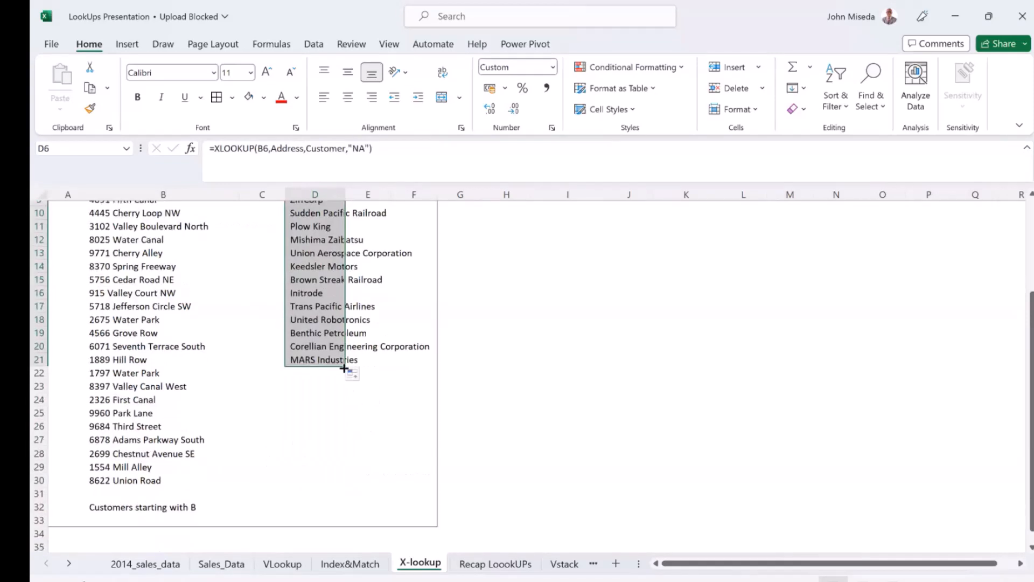
left_click_drag(345, 367, 338, 488)
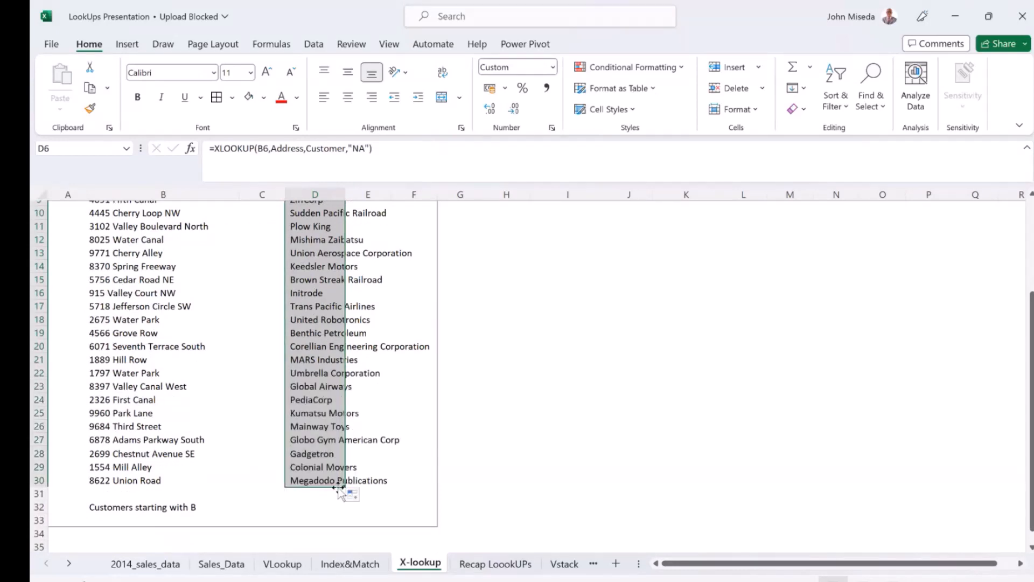
Step: Review the filled Customer results against the address list down to the Customers starting with B row
scroll(338, 487, "up", 3)
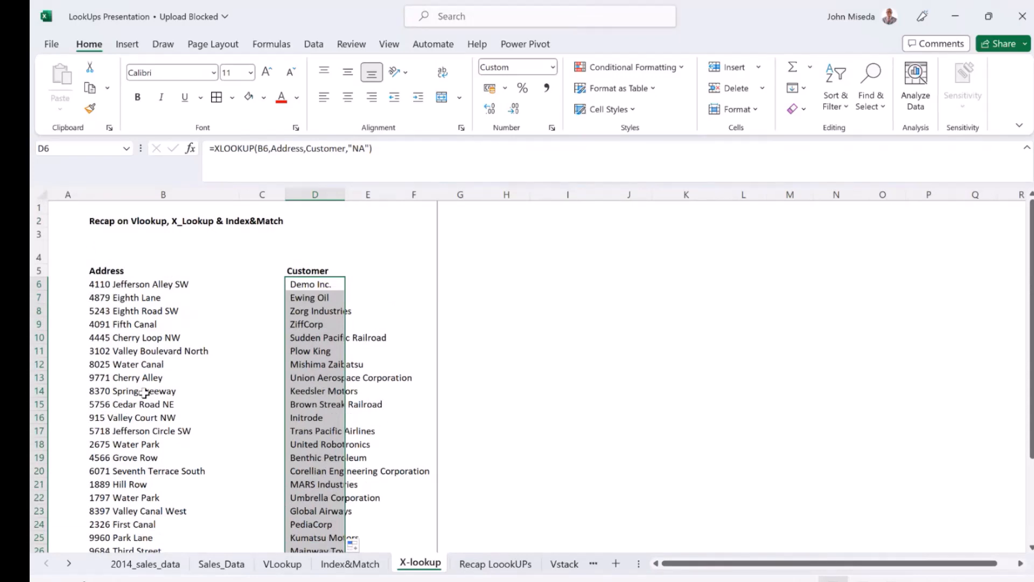
scroll(144, 393, "down", 1)
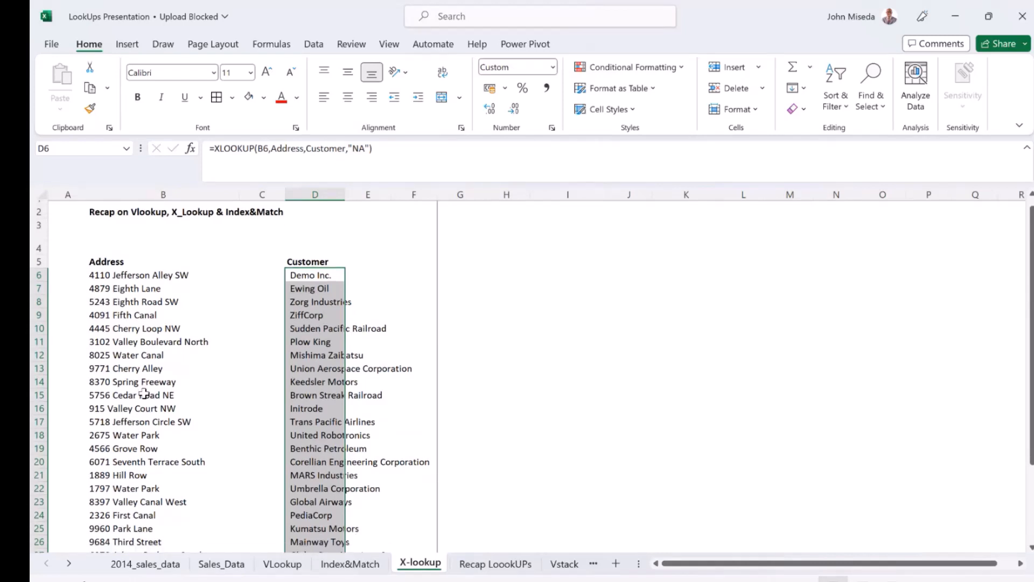
scroll(144, 392, "down", 3)
scroll(144, 393, "up", 3)
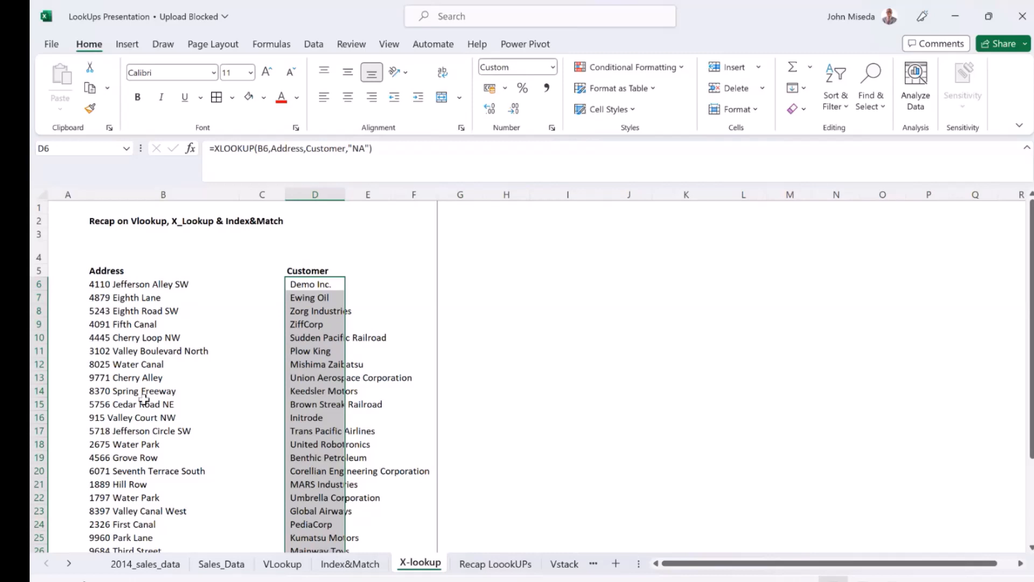
left_click(535, 348)
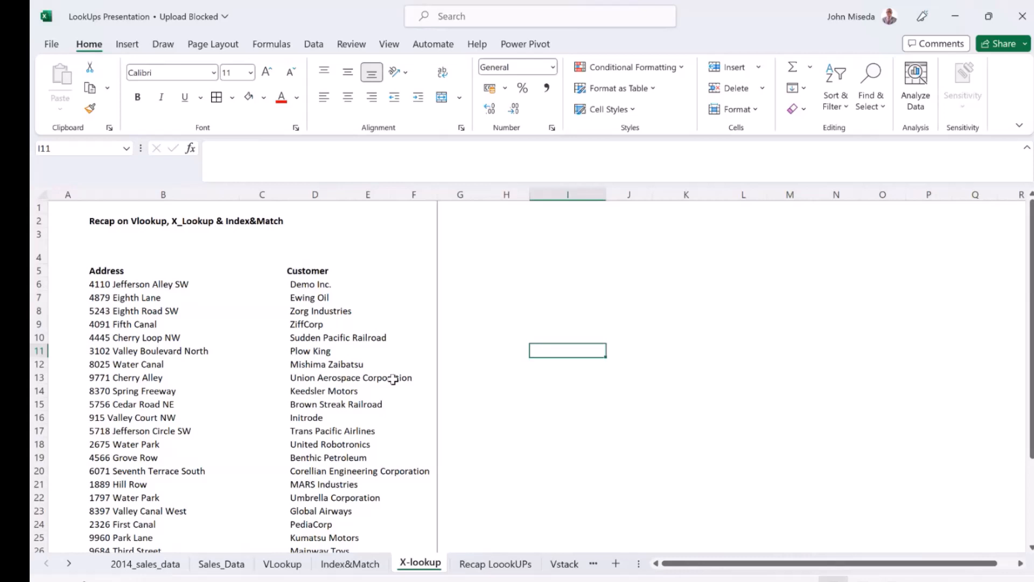
scroll(392, 379, "down", 4)
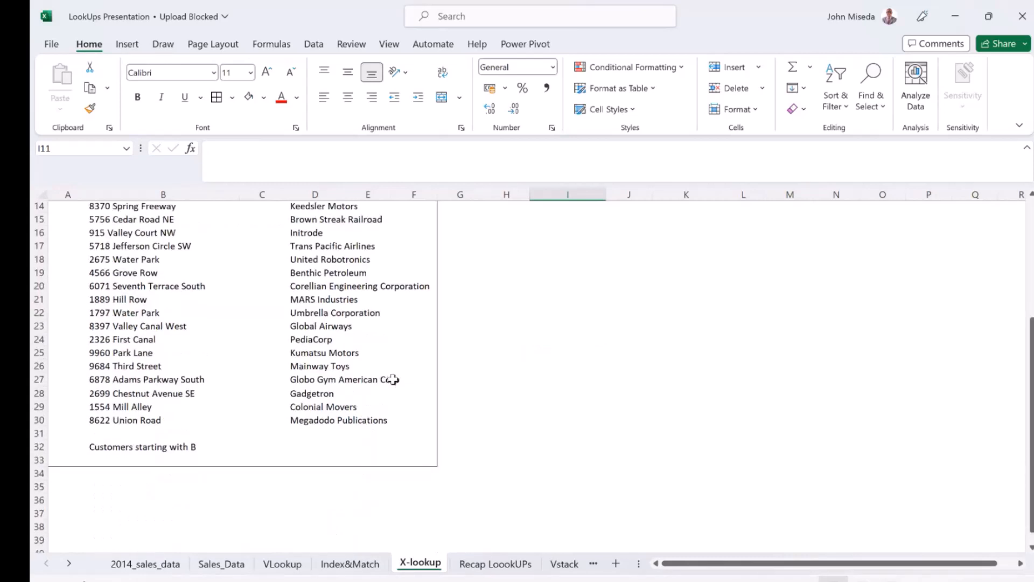
scroll(393, 379, "up", 3)
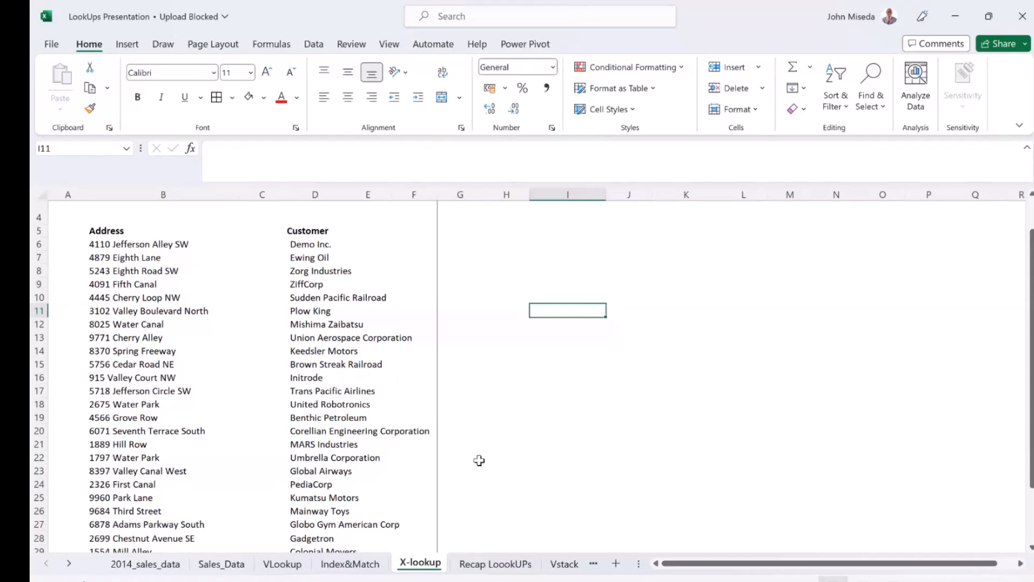
Step: Clear the contents of the old lookup results in E6:G6 on the Recap LoookUPs sheet
left_click(496, 565)
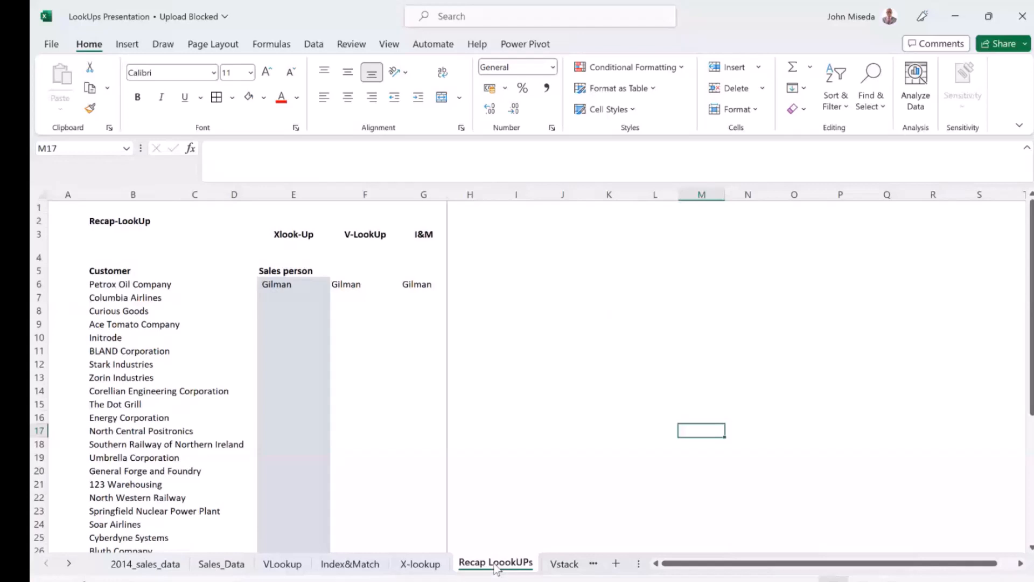
left_click_drag(276, 284, 445, 286)
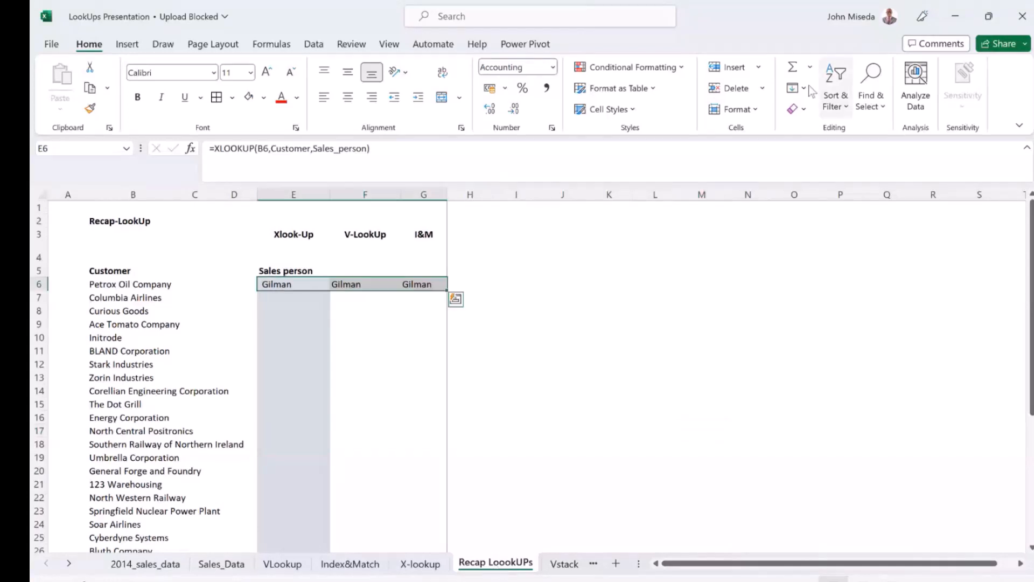
left_click(804, 109)
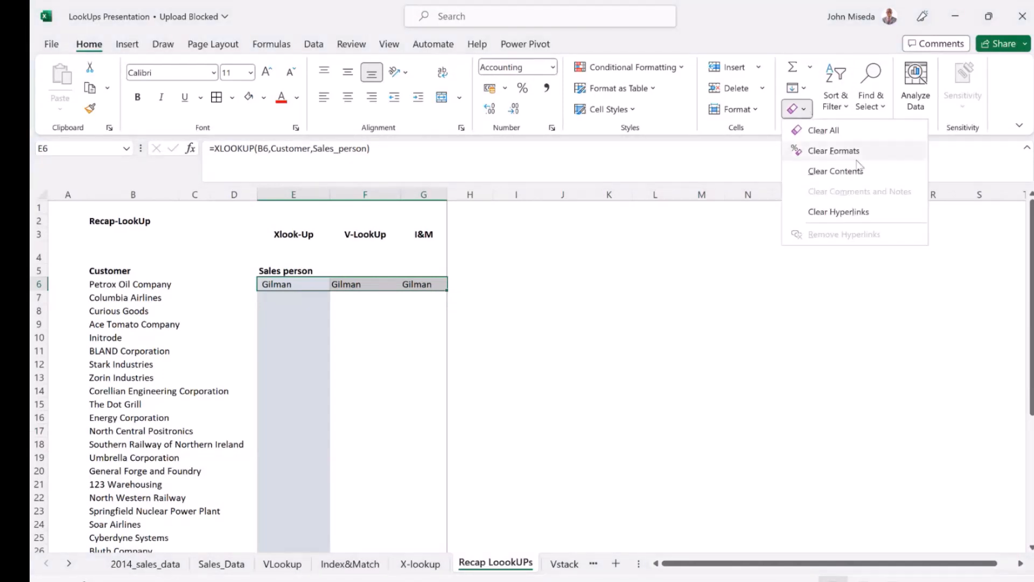
left_click(856, 171)
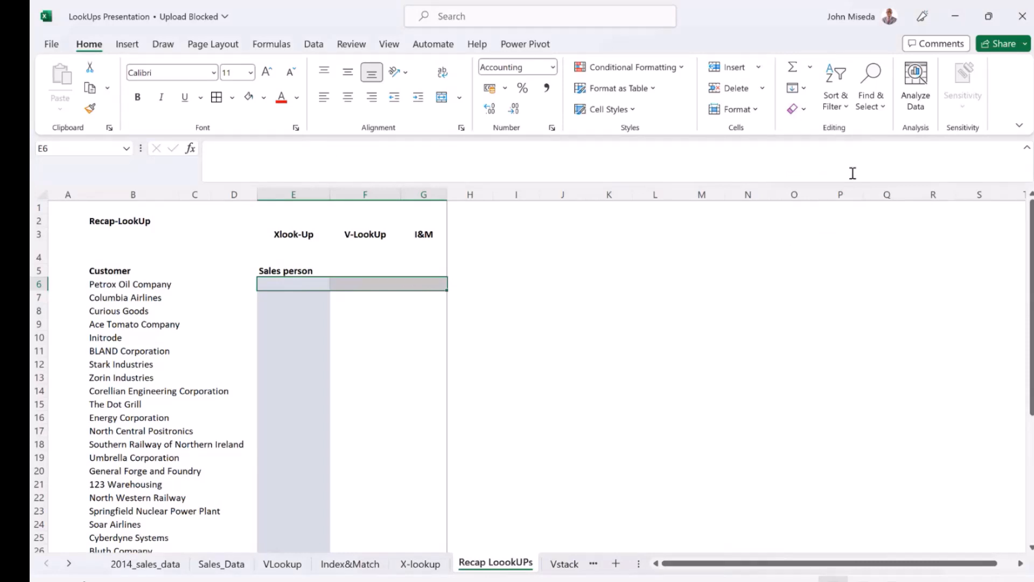
left_click(794, 284)
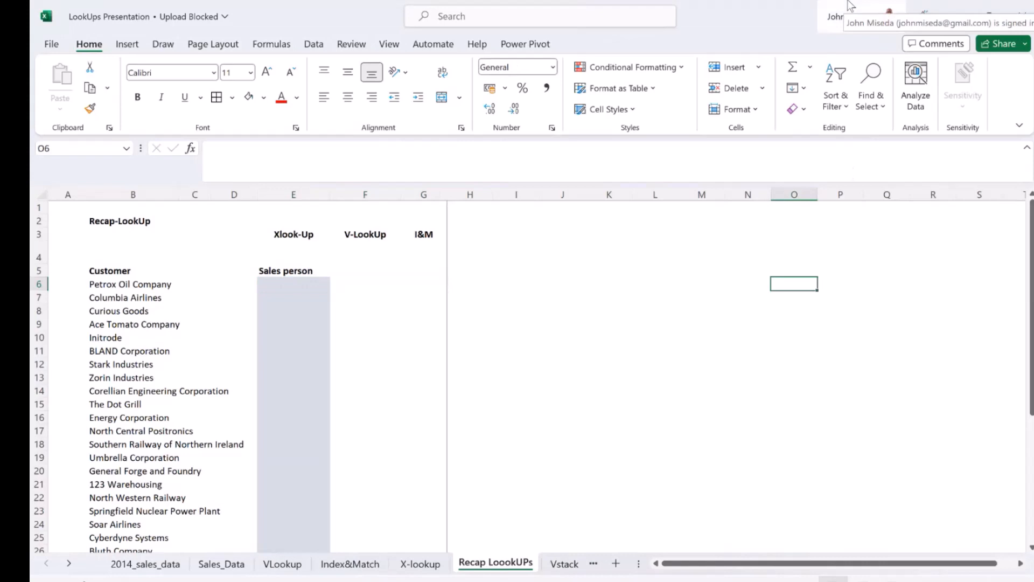
left_click(470, 324)
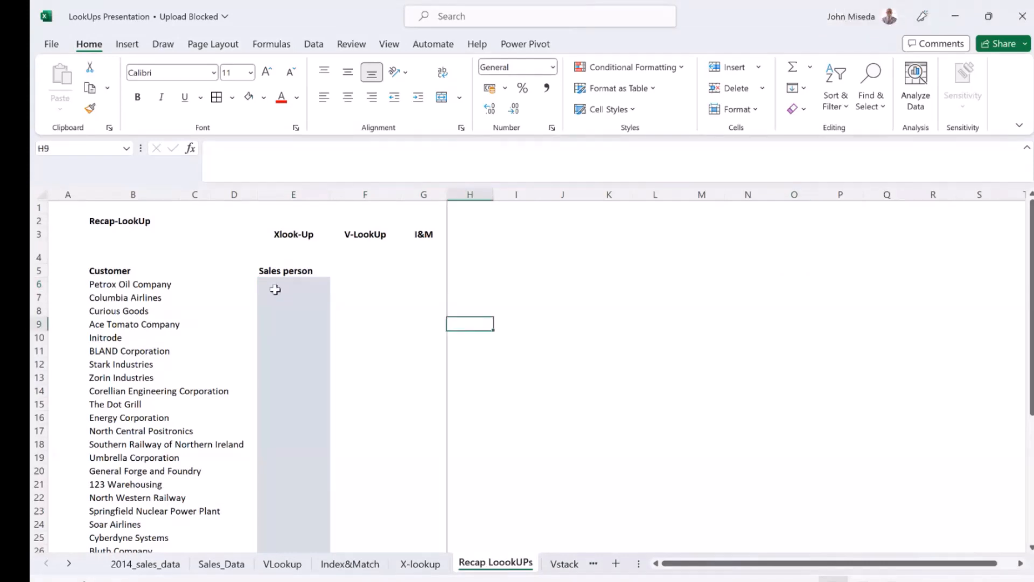
Step: Enter =XLOOKUP(B6,Customer,Sales_person,"NA") in E6 to retrieve the sales person for the first customer
left_click(276, 289)
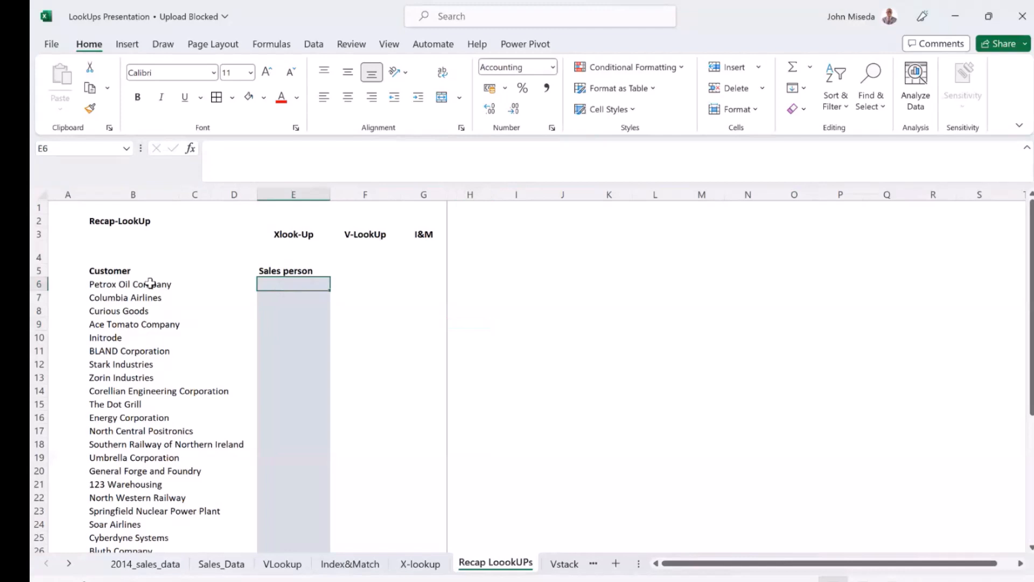
left_click(355, 377)
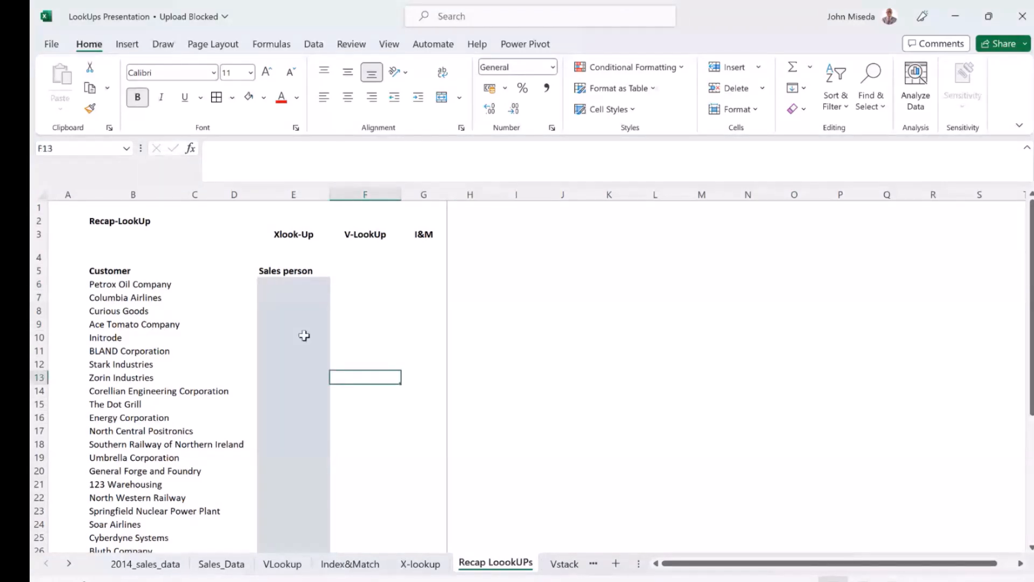
left_click(280, 284)
type("=")
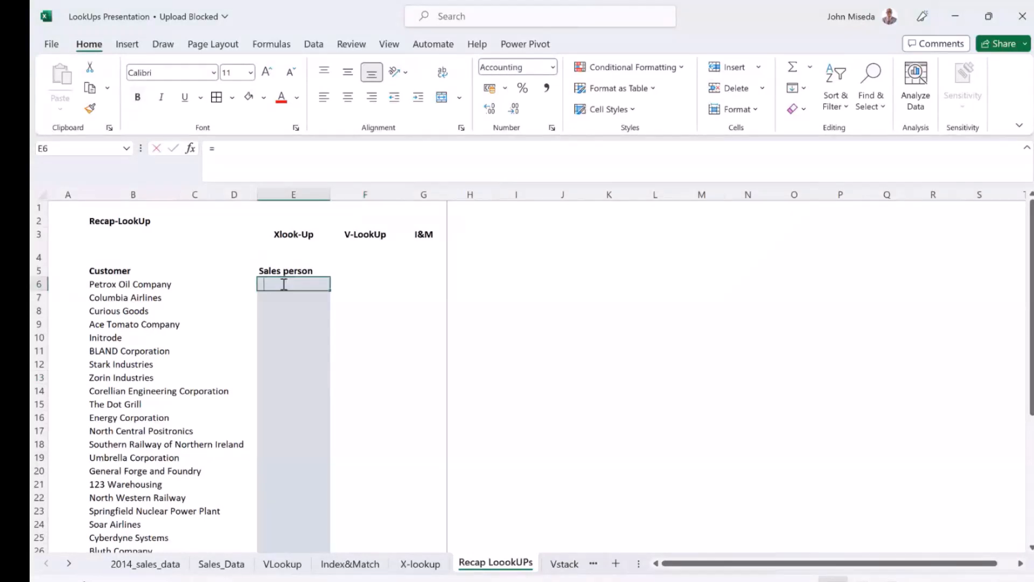
type("x")
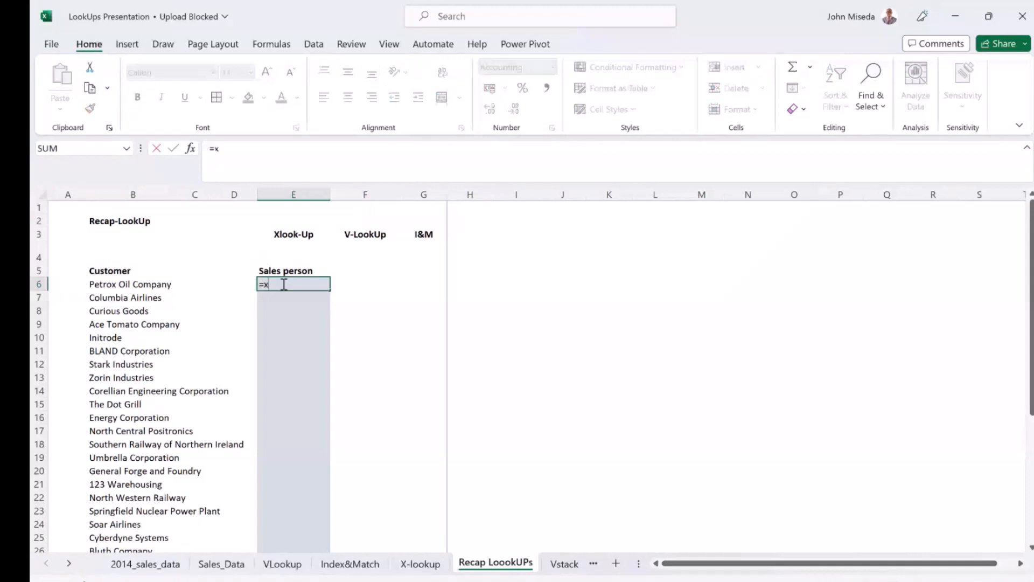
type("l")
key("Tab")
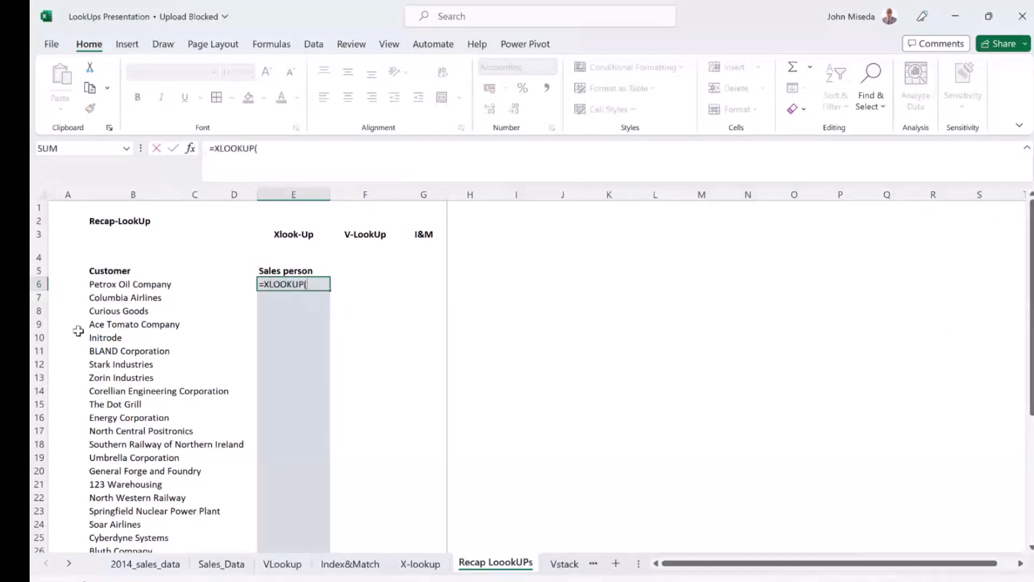
left_click(102, 286)
type(",")
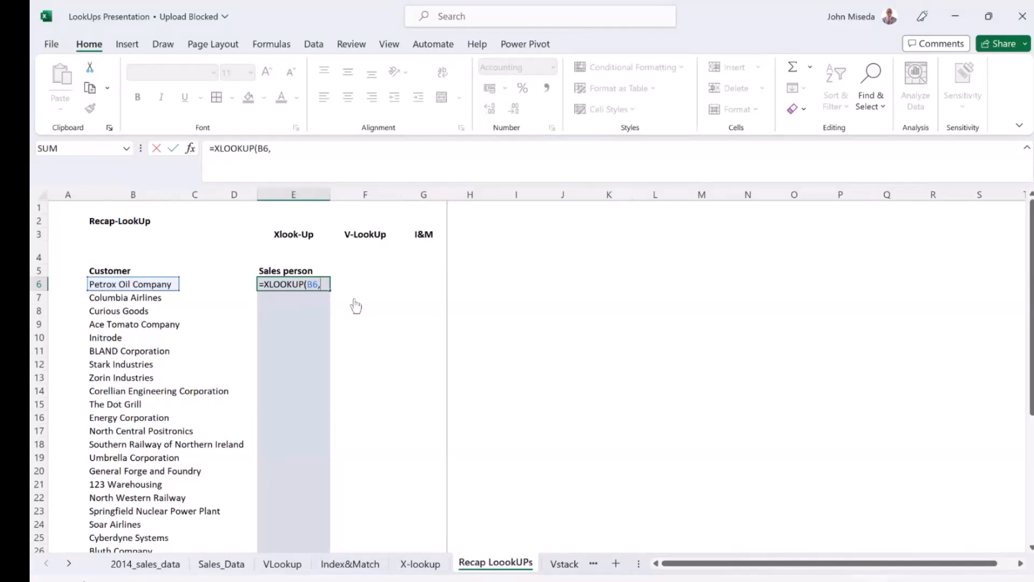
type("cu")
key("Tab")
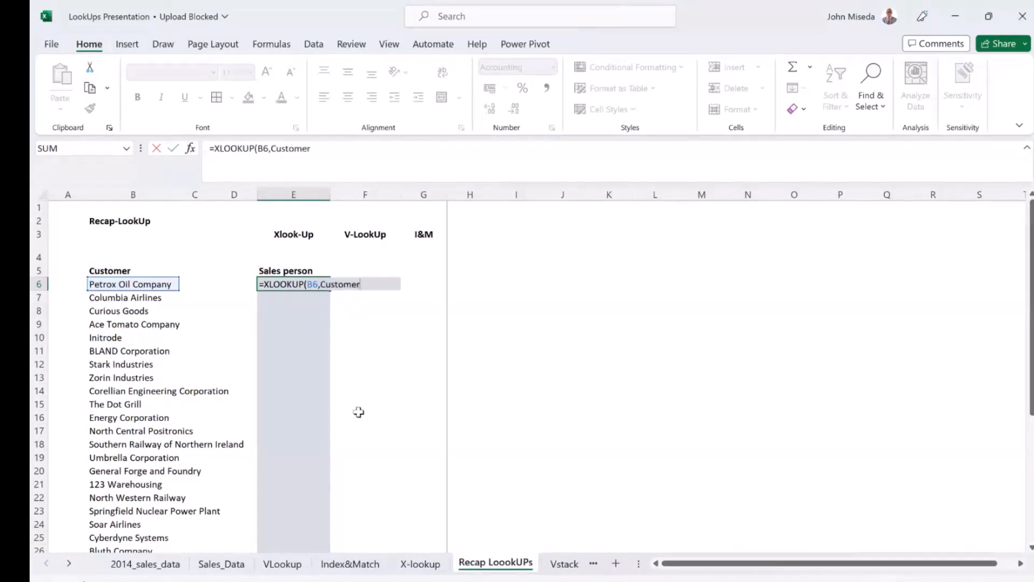
type(",sa")
key("Tab")
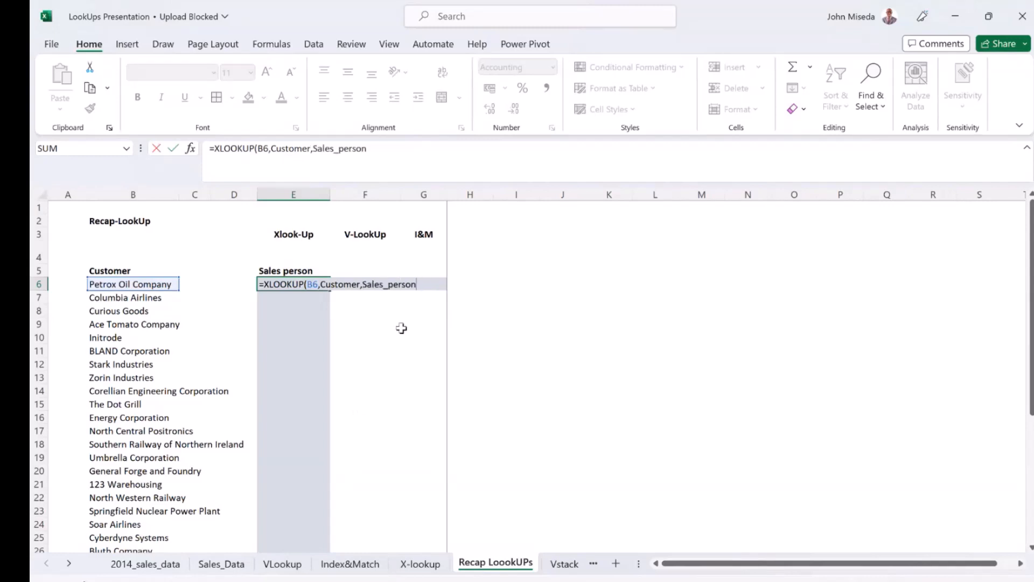
type(",\"")
type("NA\")")
key("Return")
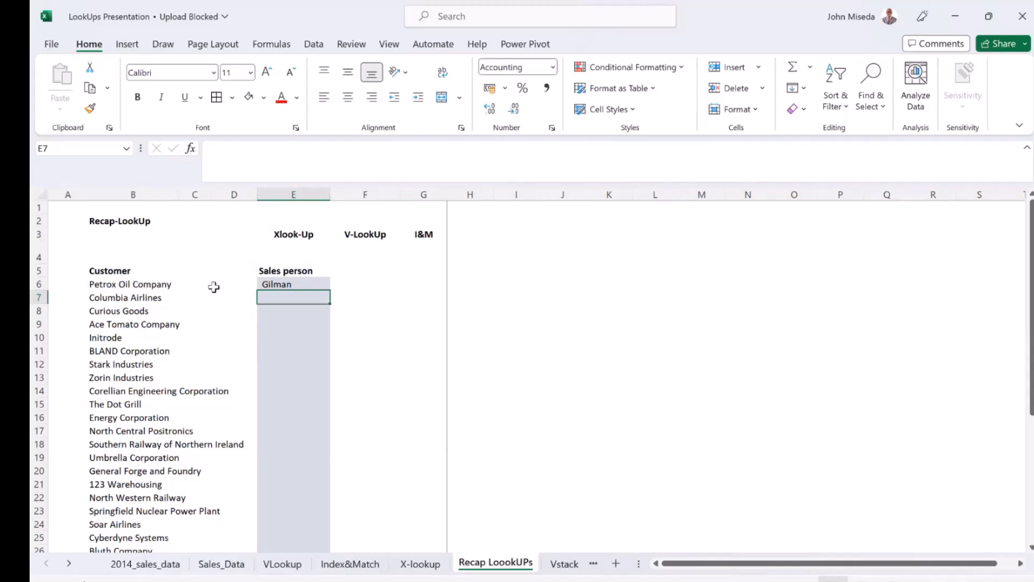
left_click(281, 284)
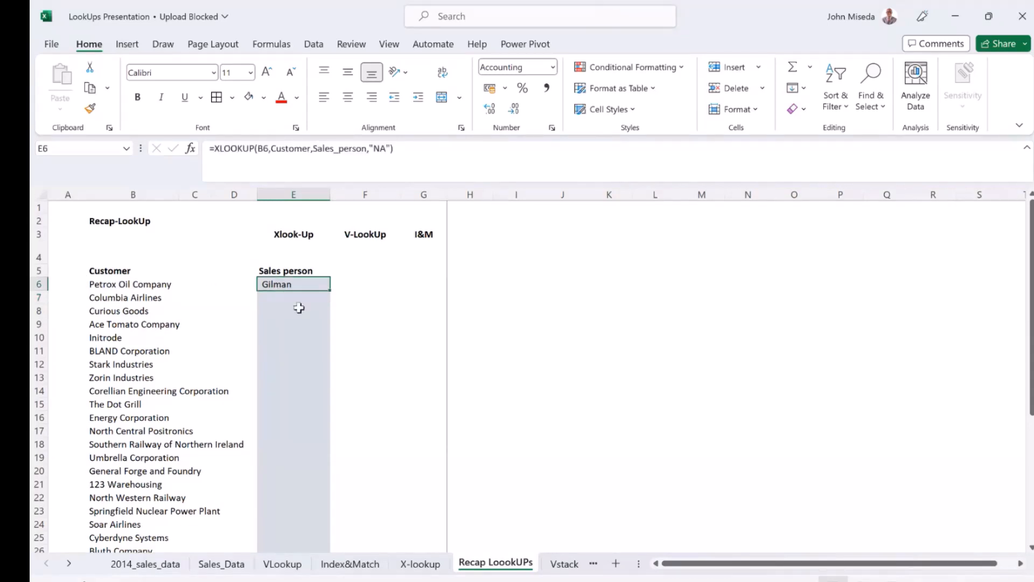
left_click(377, 325)
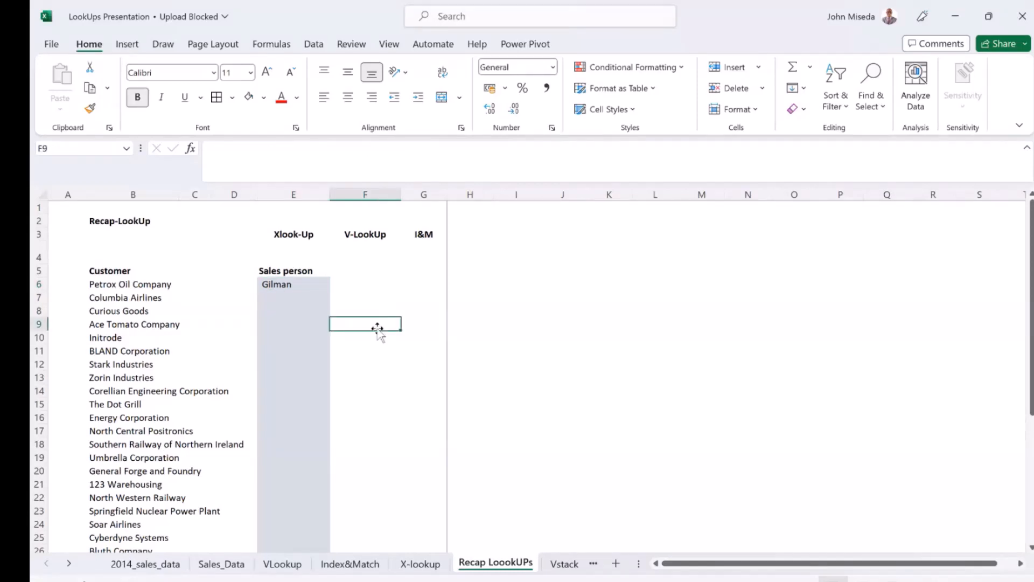
Step: Enter =VLOOKUP(B6,Sales_Data,MATCH(E5,Sales_Data_Headers,0),FALSE) in F6 to retrieve the first customer's sales person
left_click(355, 284)
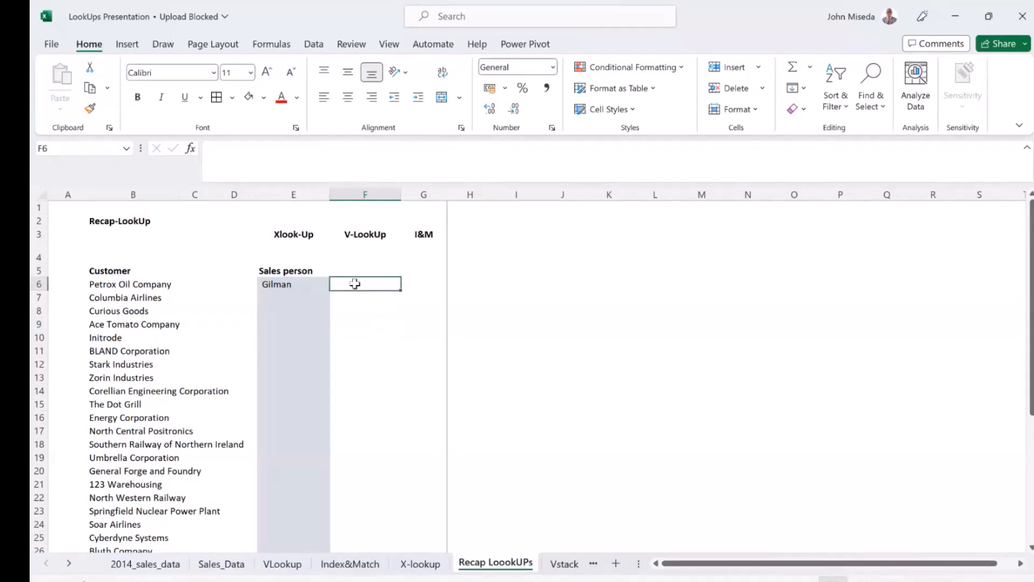
type("=vl")
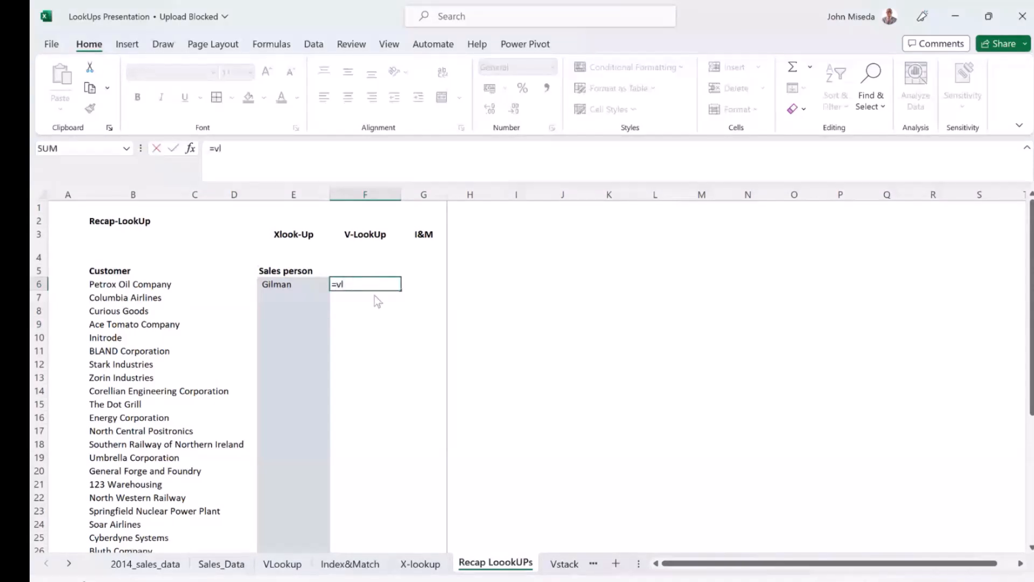
key("Tab")
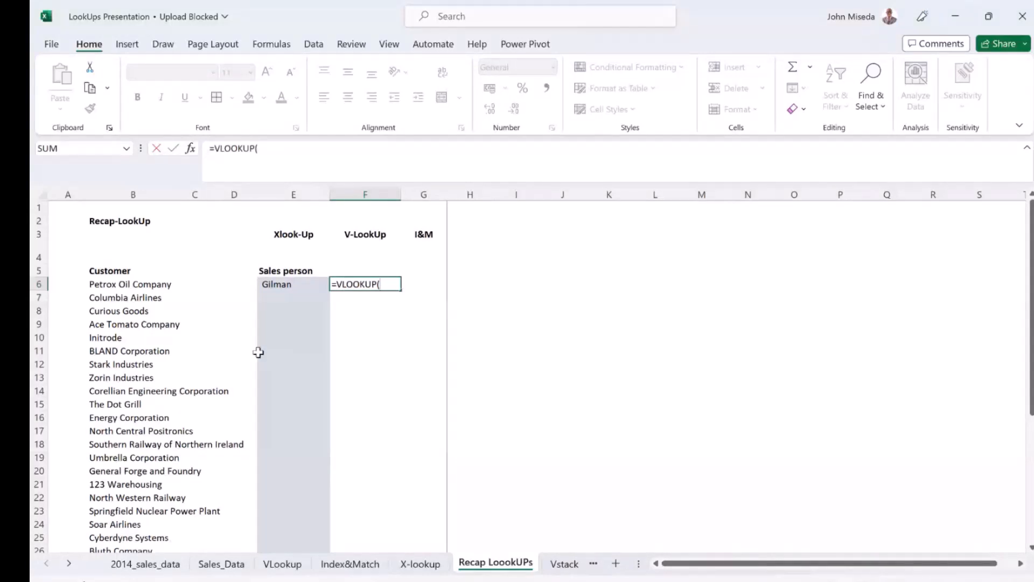
left_click(110, 285)
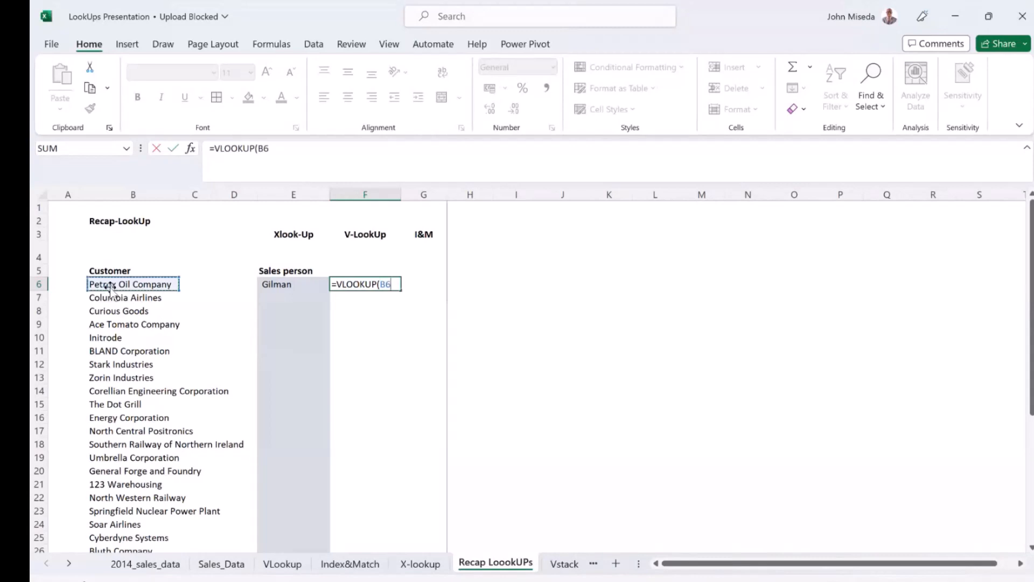
type(",")
type("sa")
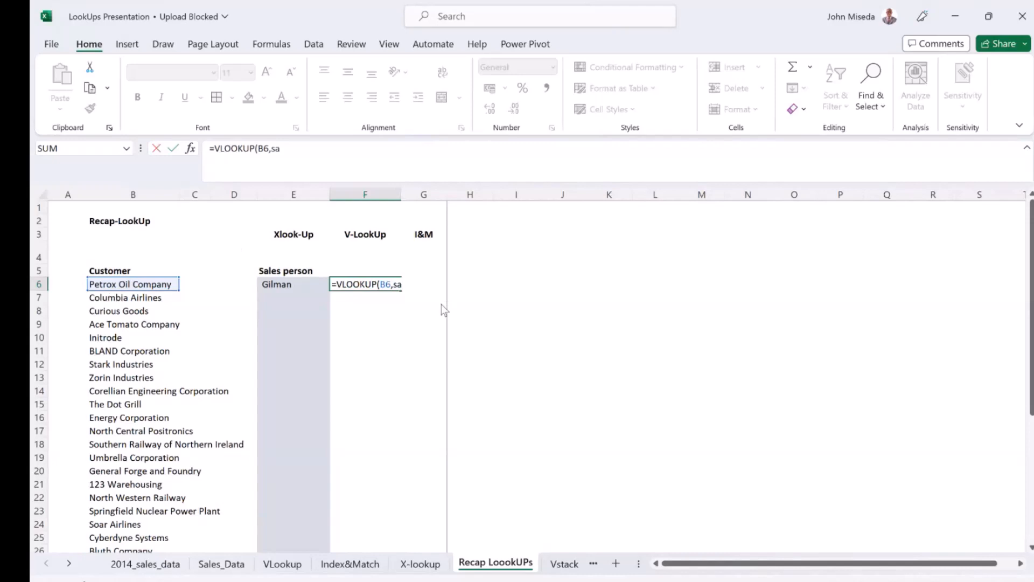
key("Tab")
type(",ma")
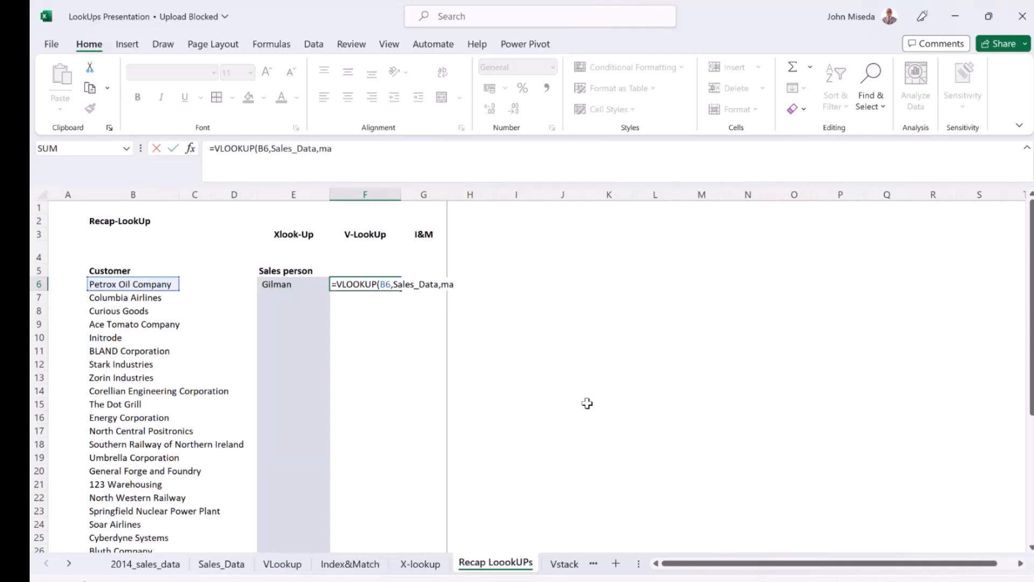
scroll(587, 404, "down", 1)
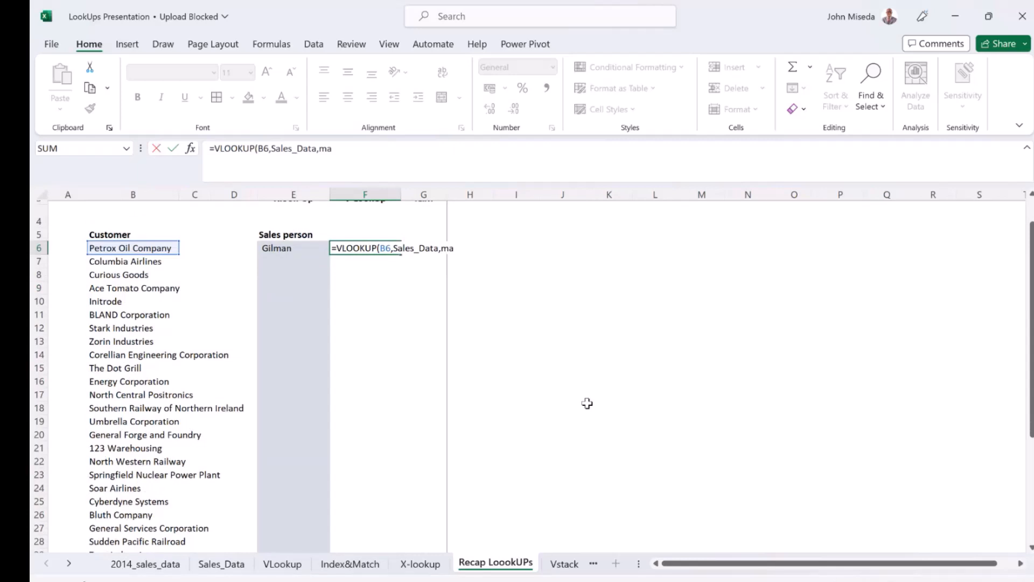
scroll(587, 403, "up", 1)
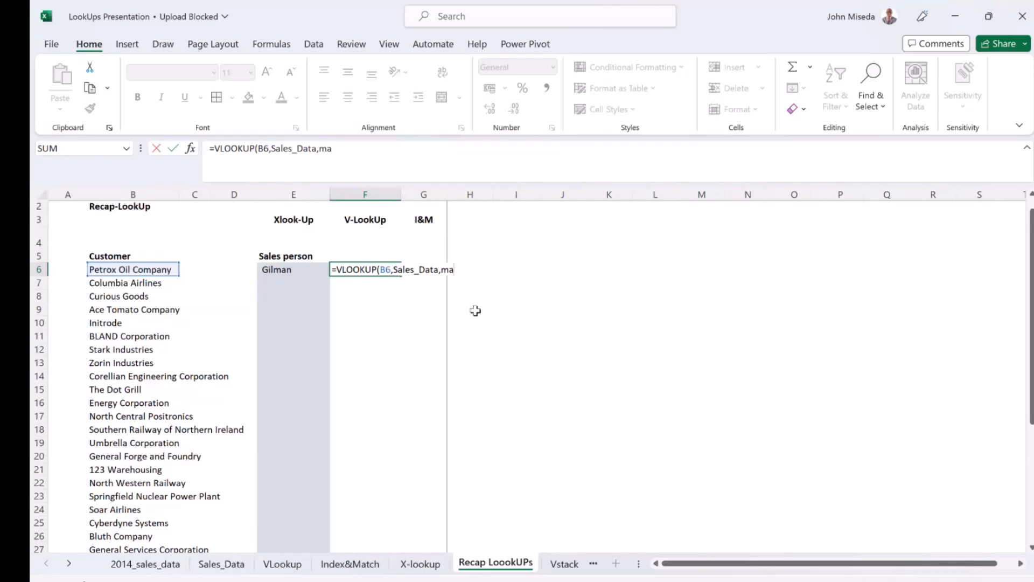
key("Tab")
left_click(281, 256)
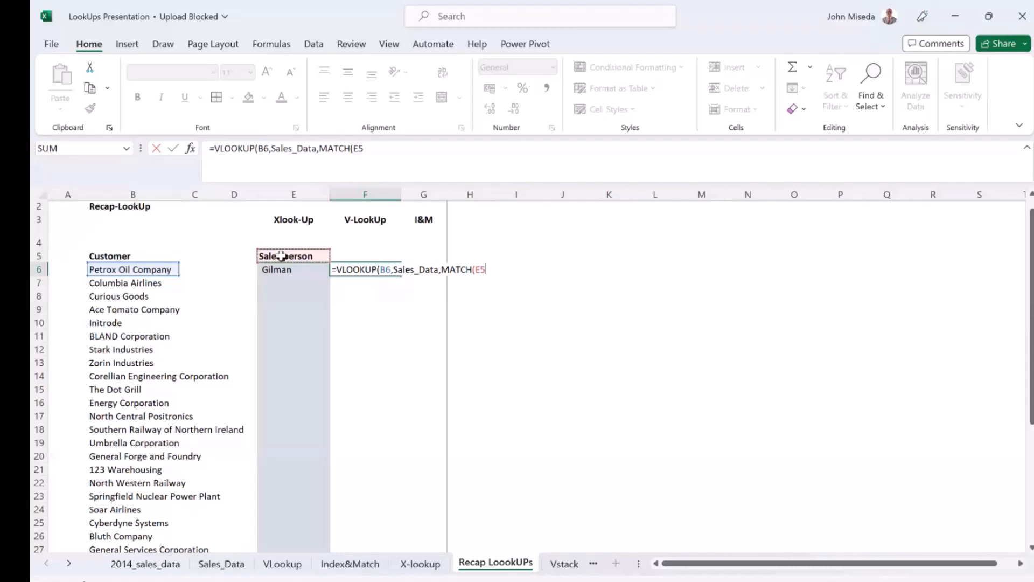
type(",sa")
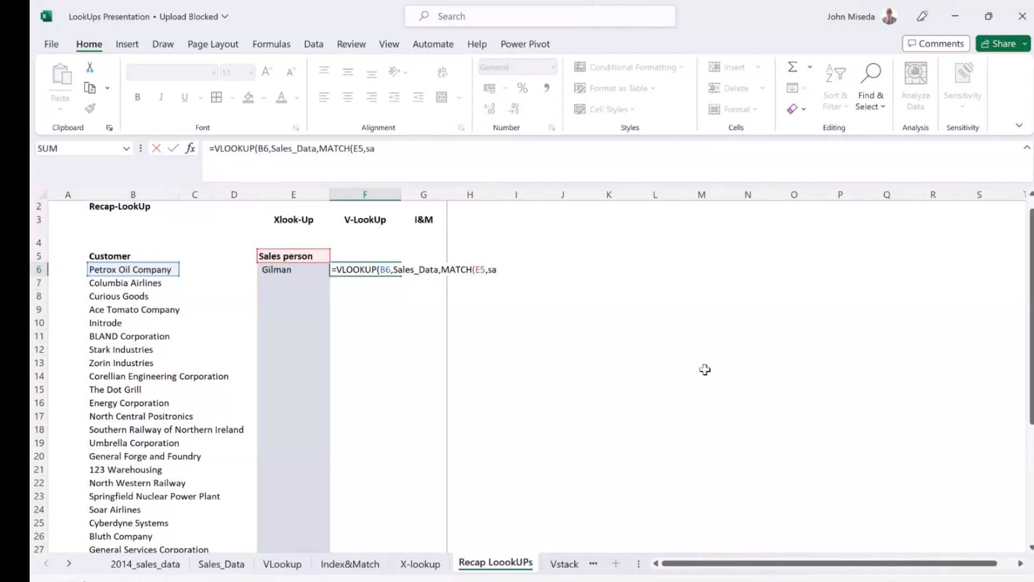
scroll(705, 369, "up", 1)
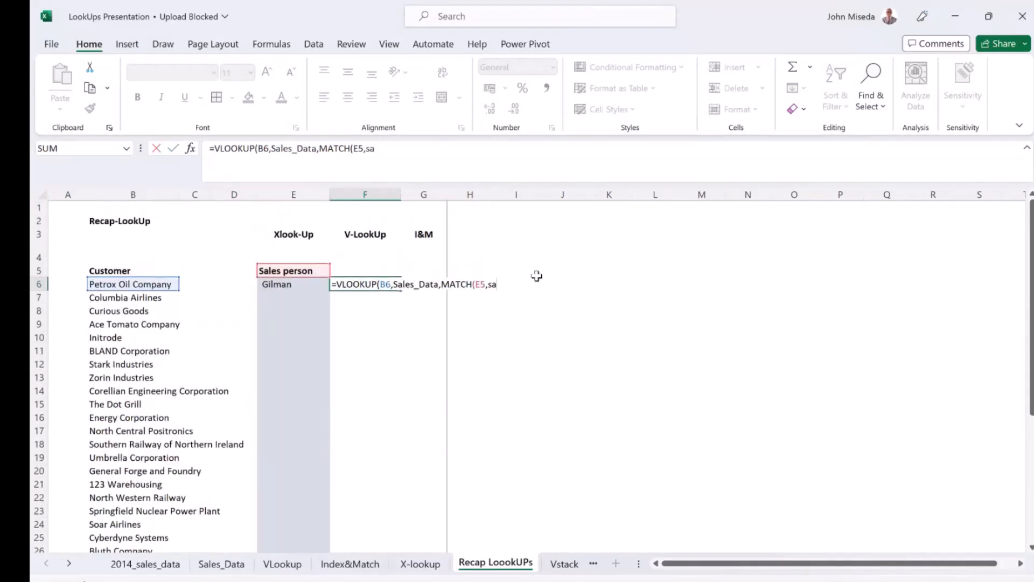
double_click(539, 315)
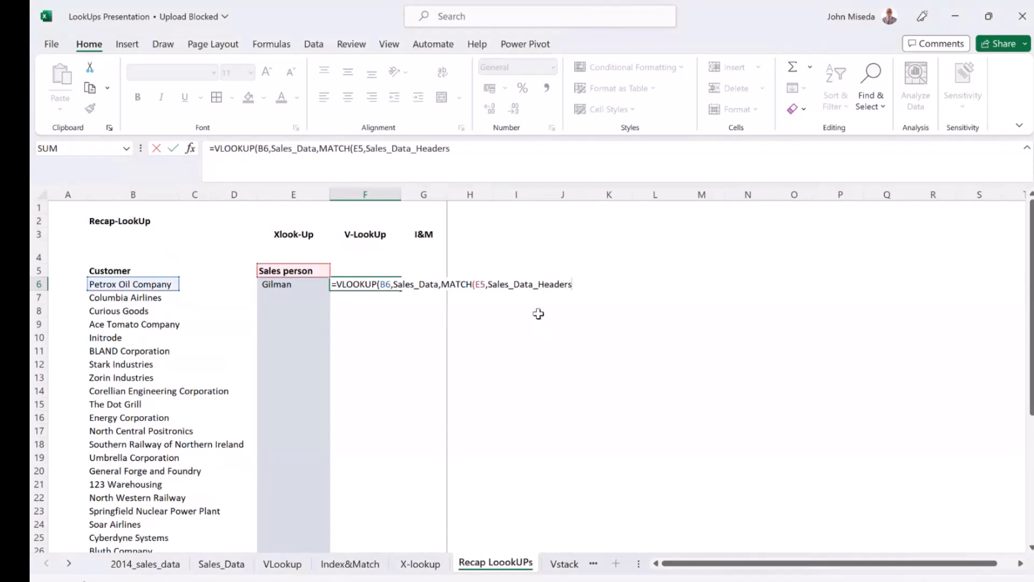
type(",0)")
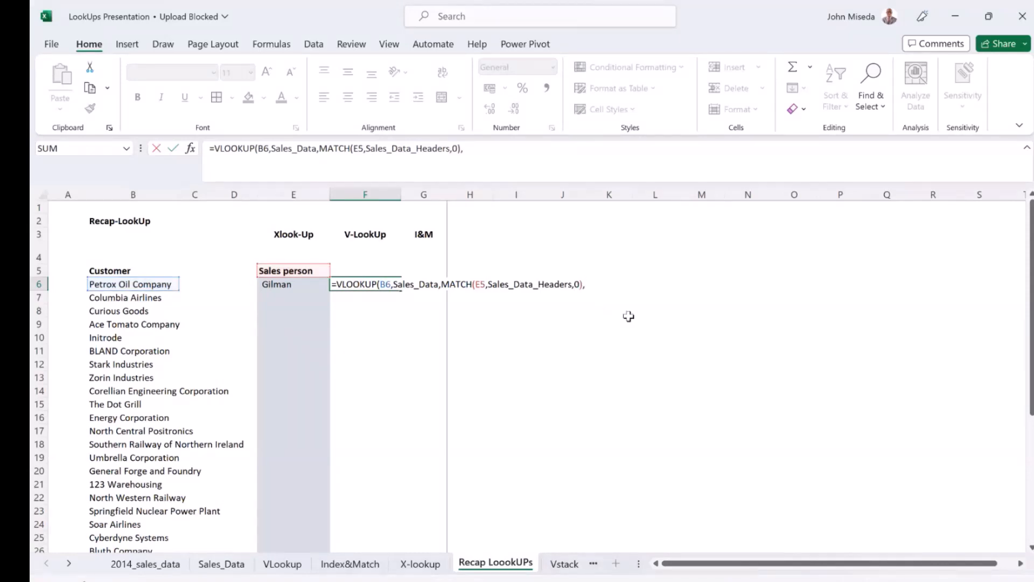
type(",FALSE)")
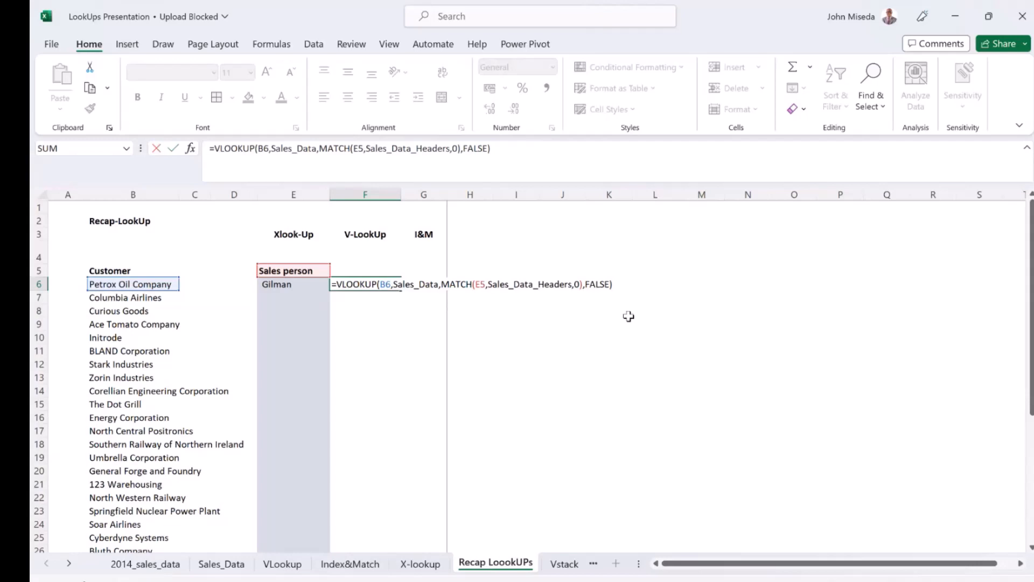
key("Return")
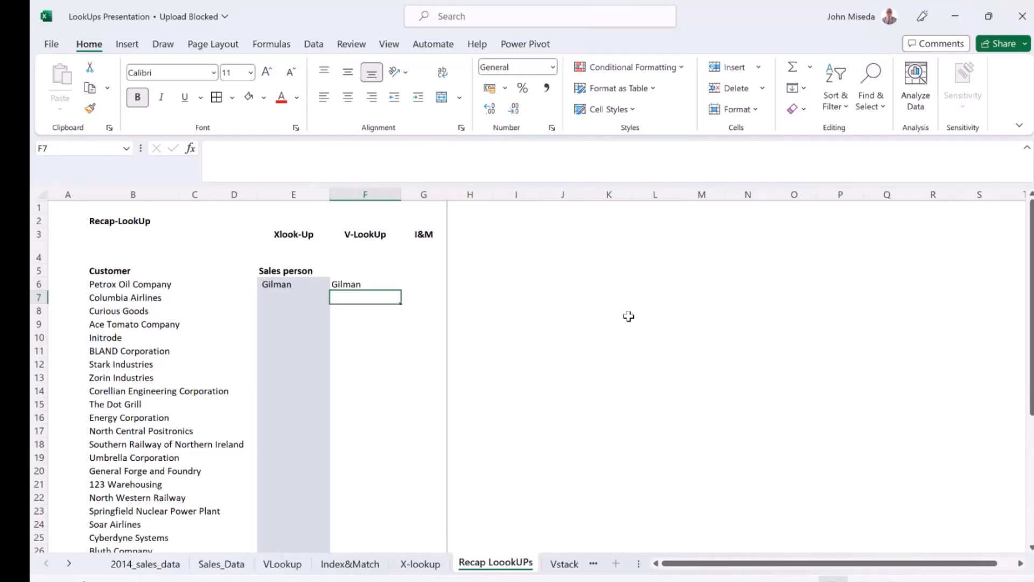
Step: Enter =MATCH(B6,Customer,0) in G6 to find the first customer's position in the Customer range
left_click(406, 284)
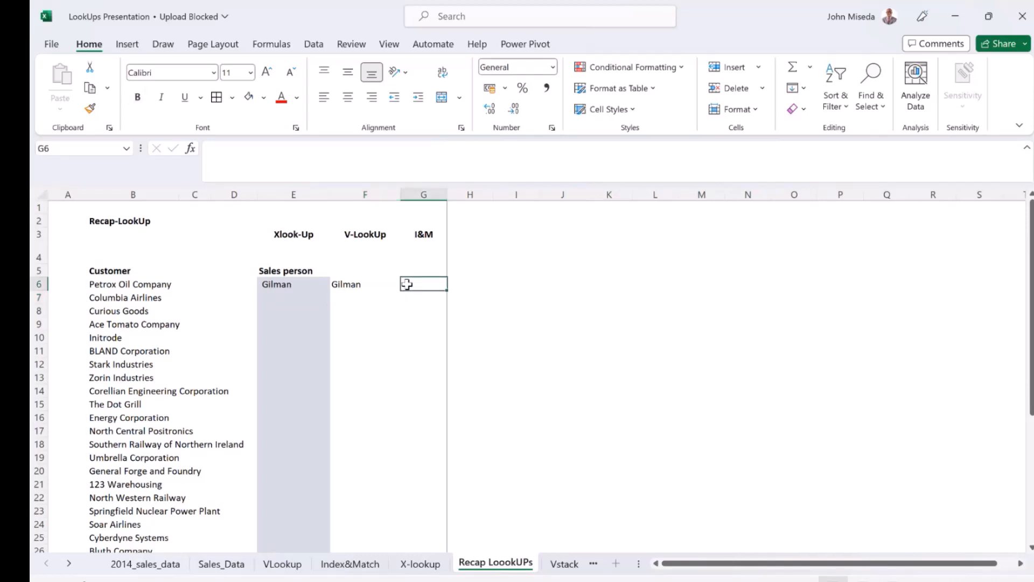
type("=")
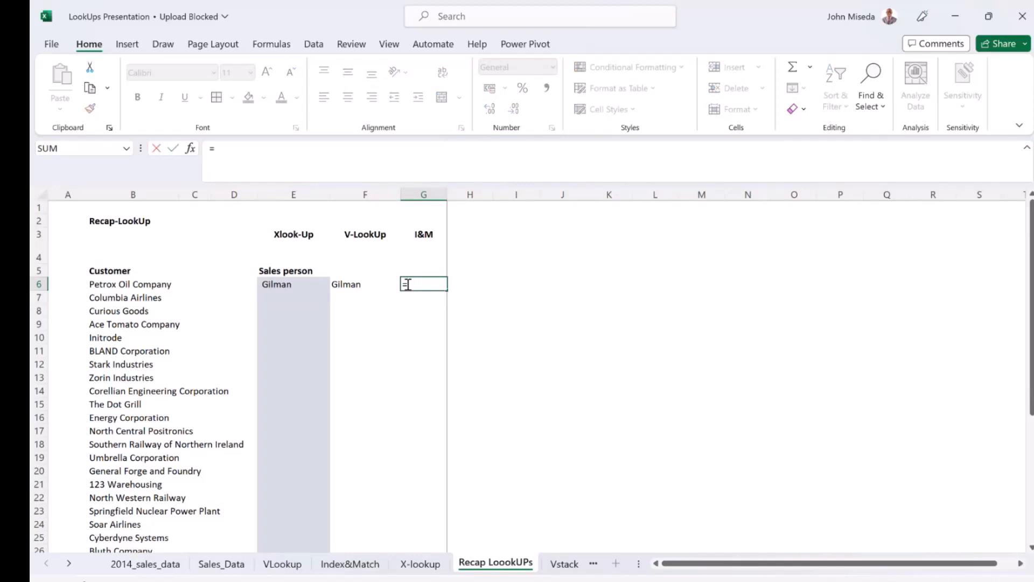
type("ma")
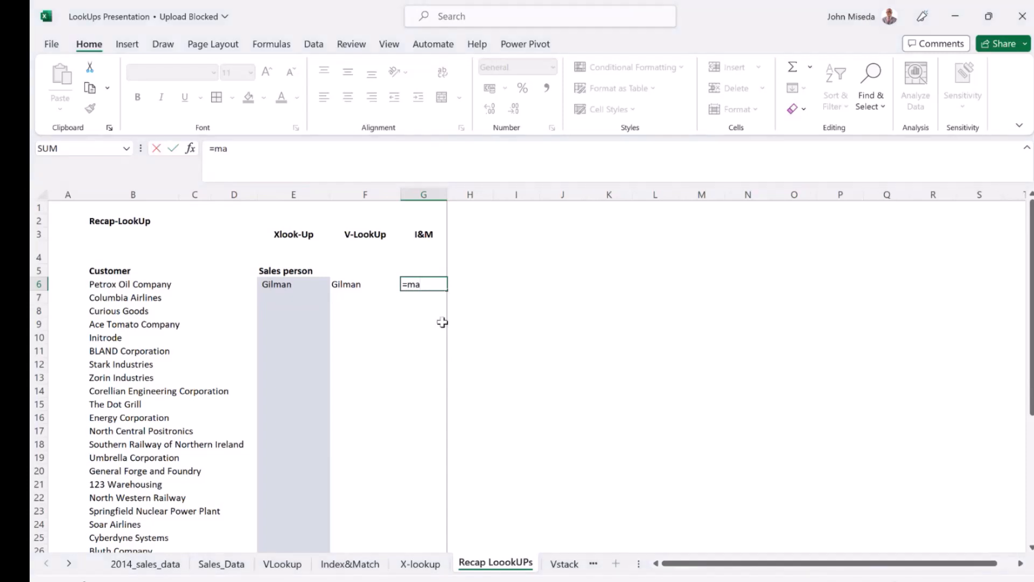
key("Tab")
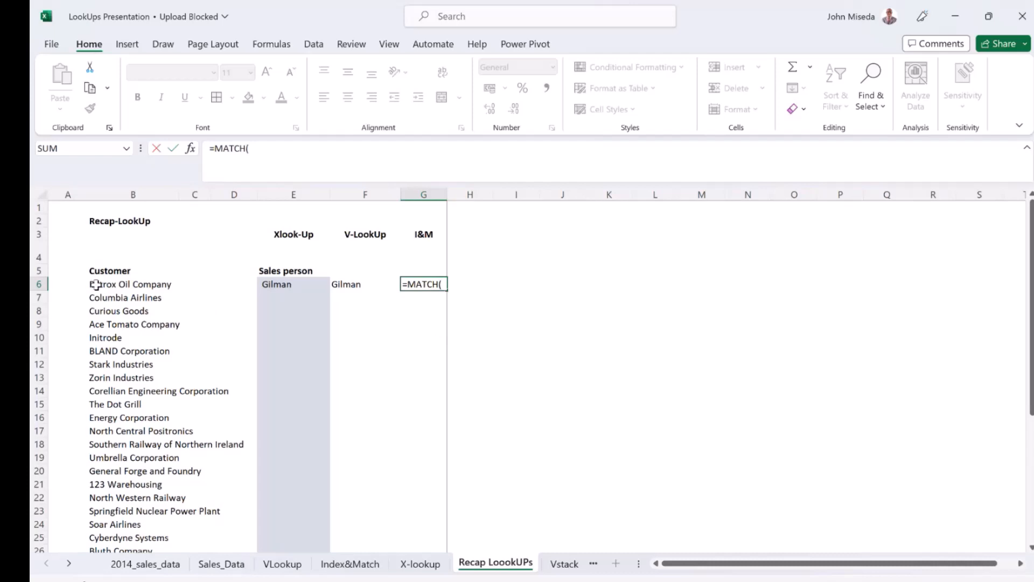
left_click(119, 284)
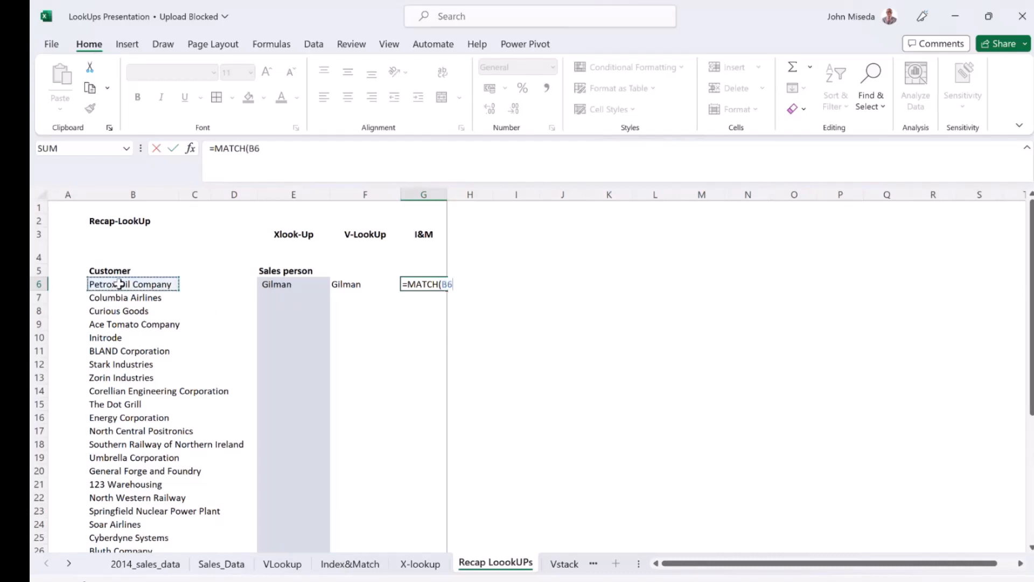
type(",cu")
key("Tab")
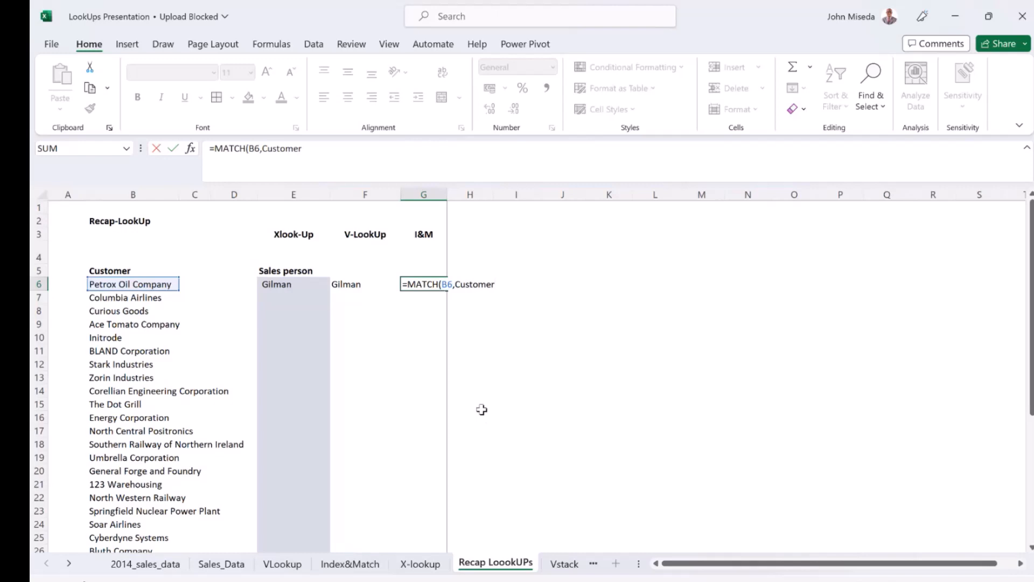
type(",0)")
key("Return")
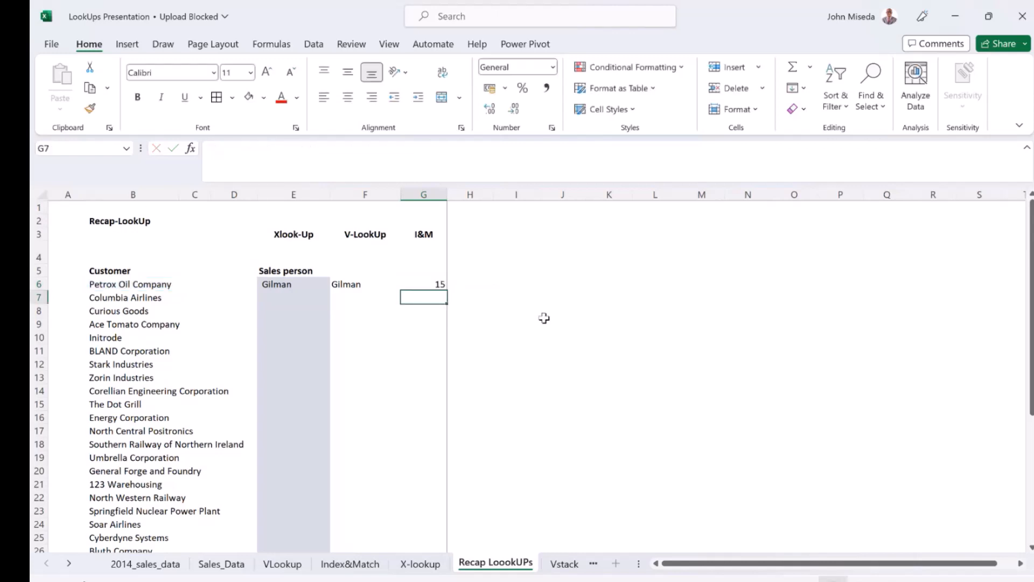
Step: Wrap the MATCH formula in G6 in INDEX, making it =INDEX(Sales_person,MATCH(B6,Customer,0)), to retrieve the first customer's sales person
left_click(423, 285)
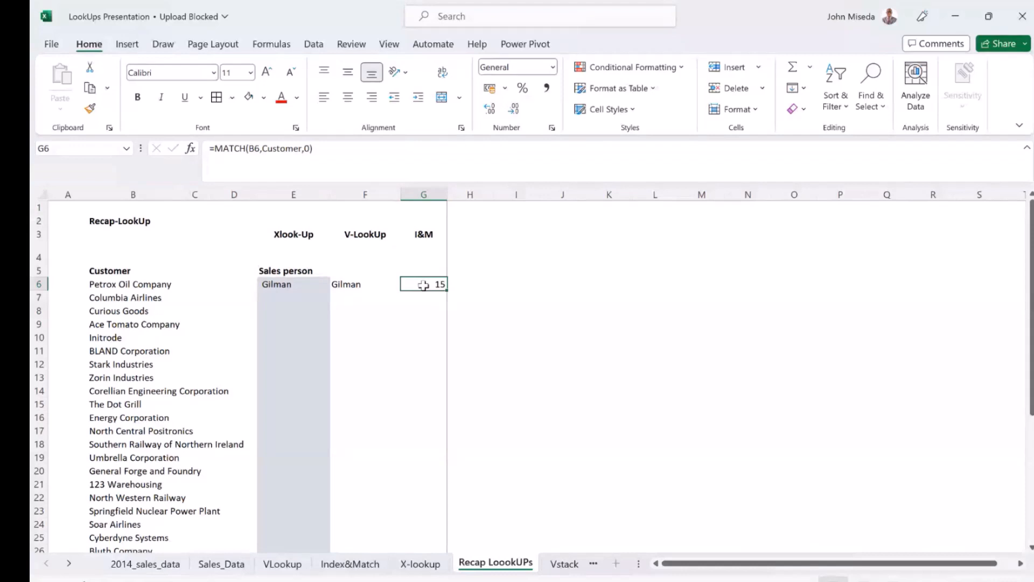
double_click(424, 285)
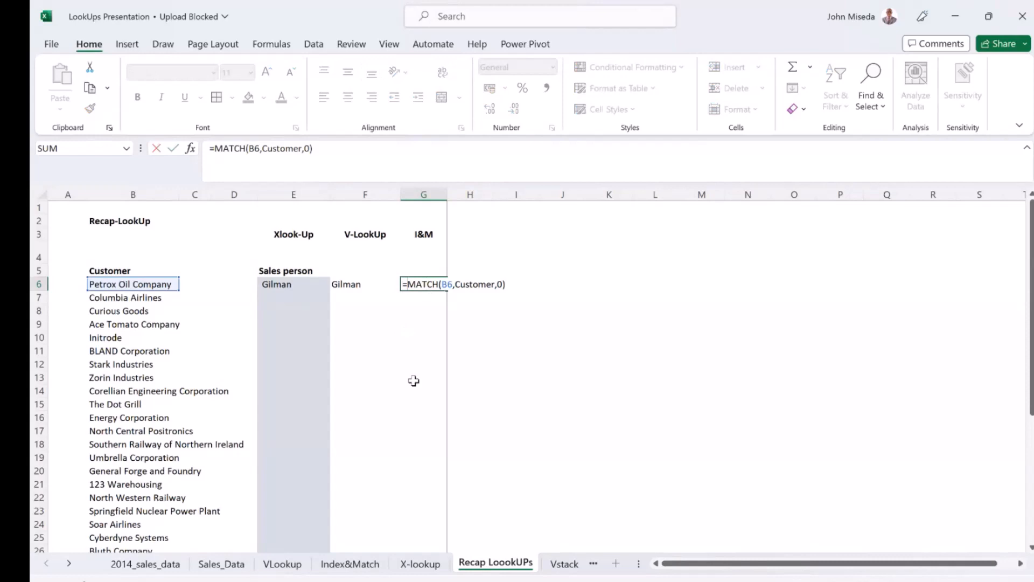
type("In")
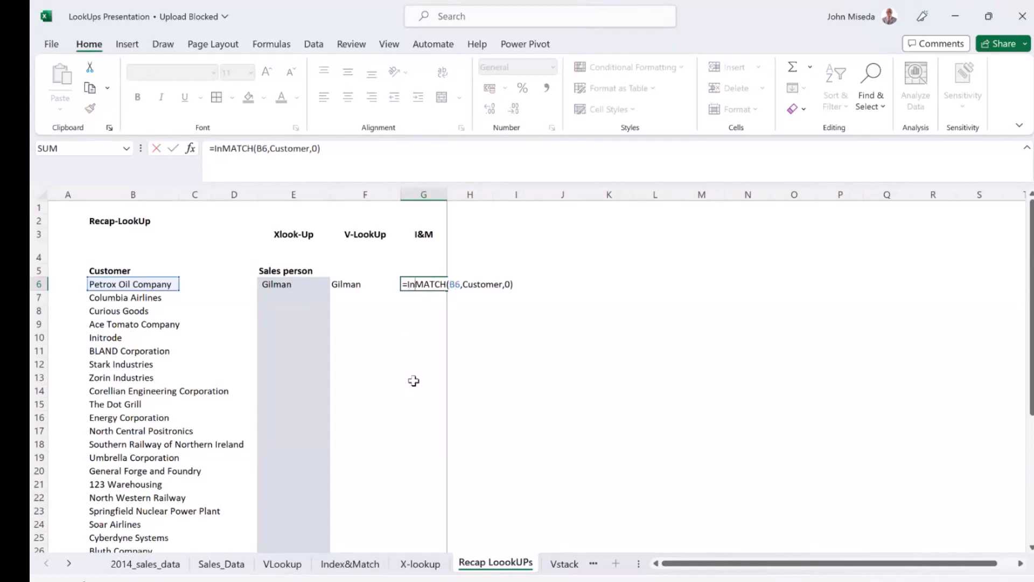
type("d")
double_click(435, 299)
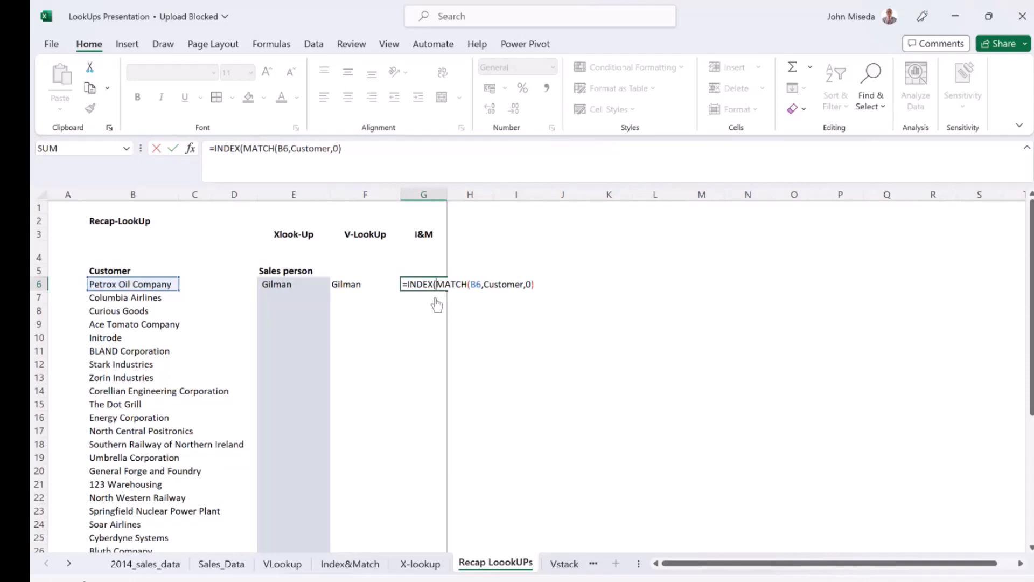
type("sa")
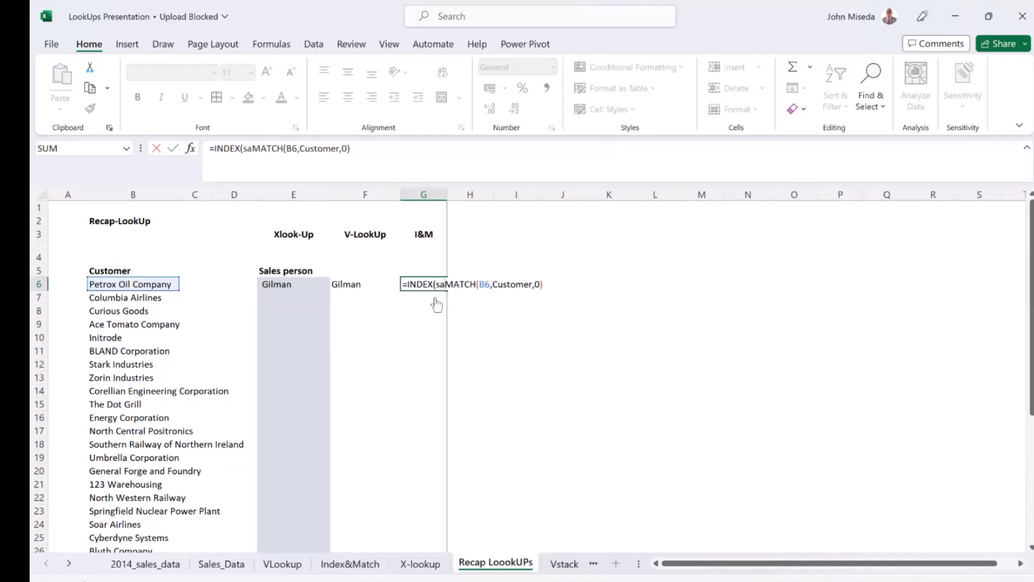
double_click(461, 328)
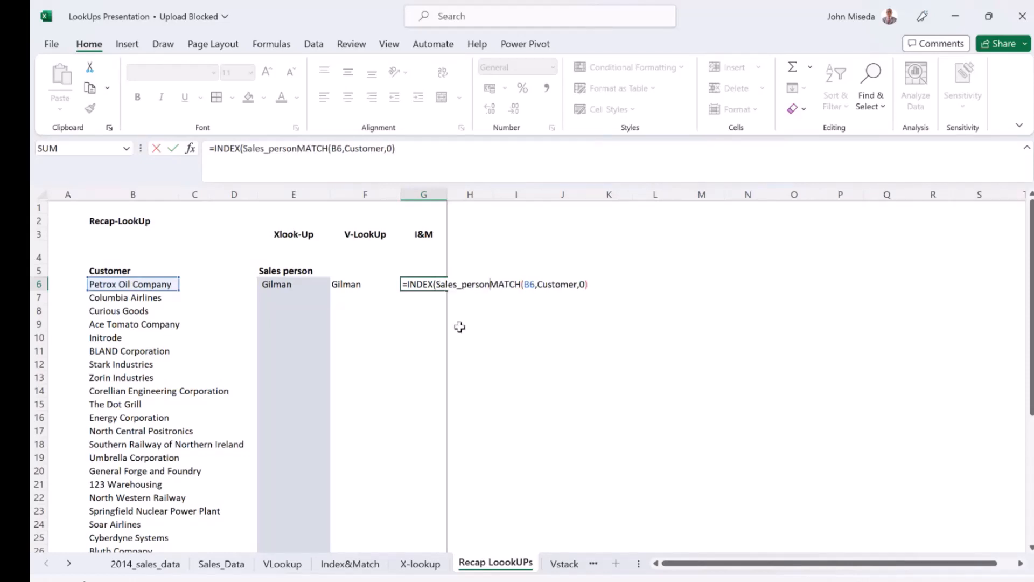
type(",0")
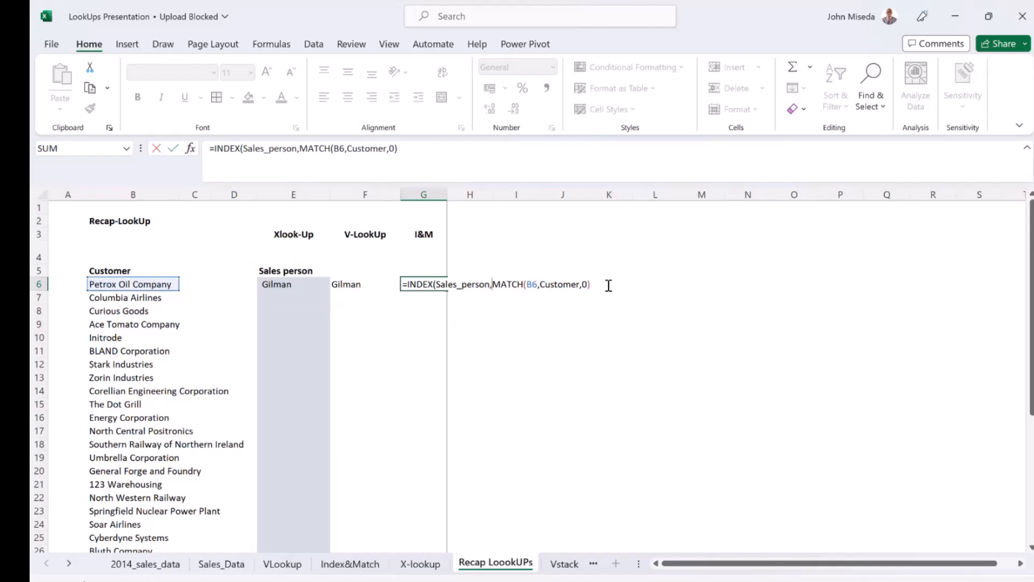
type(")")
key("Return")
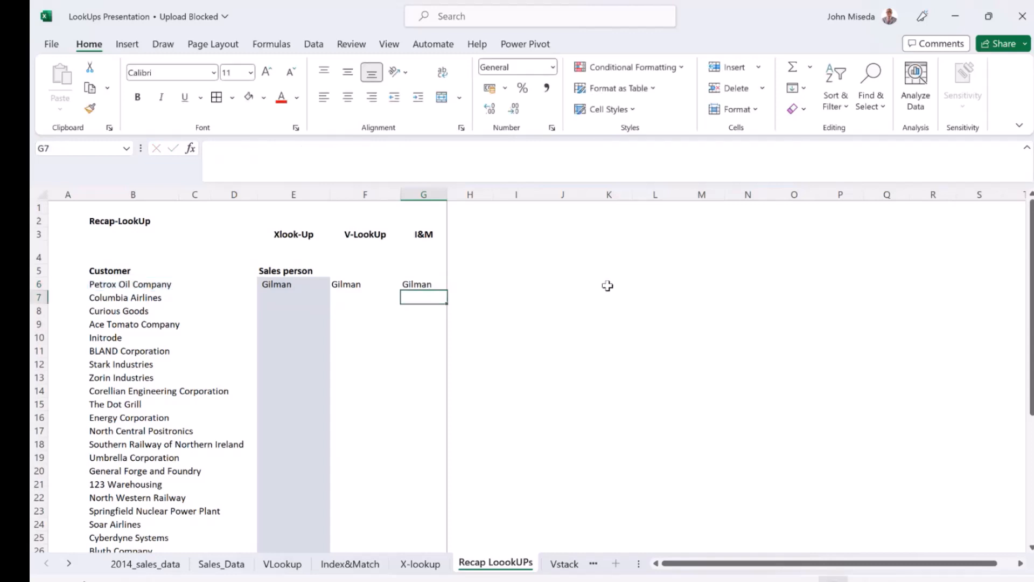